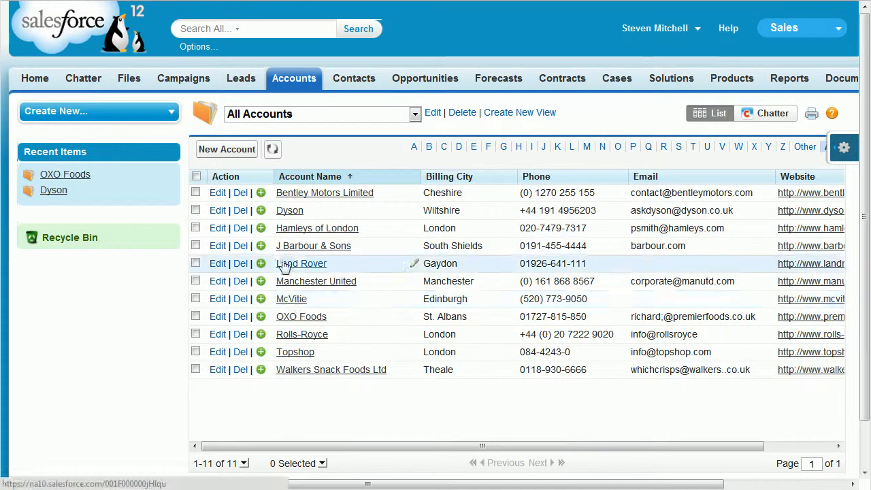
- Open the Bentley Motors Limited account and enlarge the page around its Regular Expression section
left_click(320, 193)
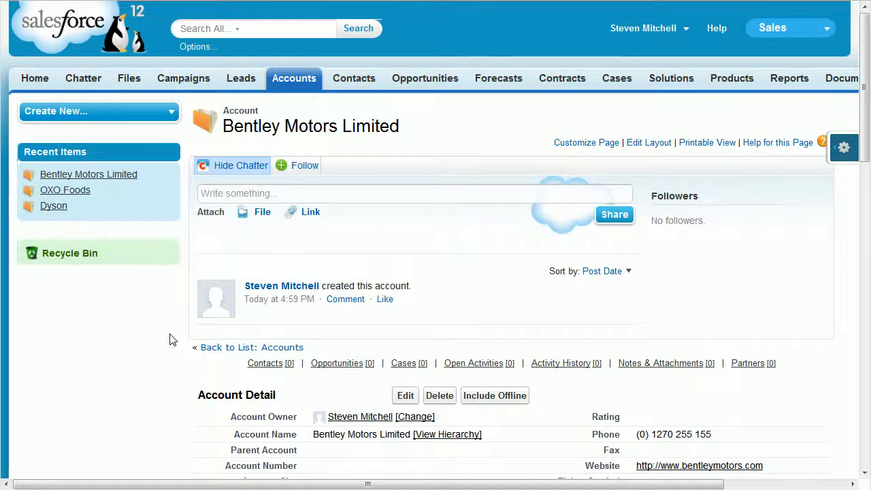
scroll(170, 338, "down", 2)
scroll(170, 338, "down", 7)
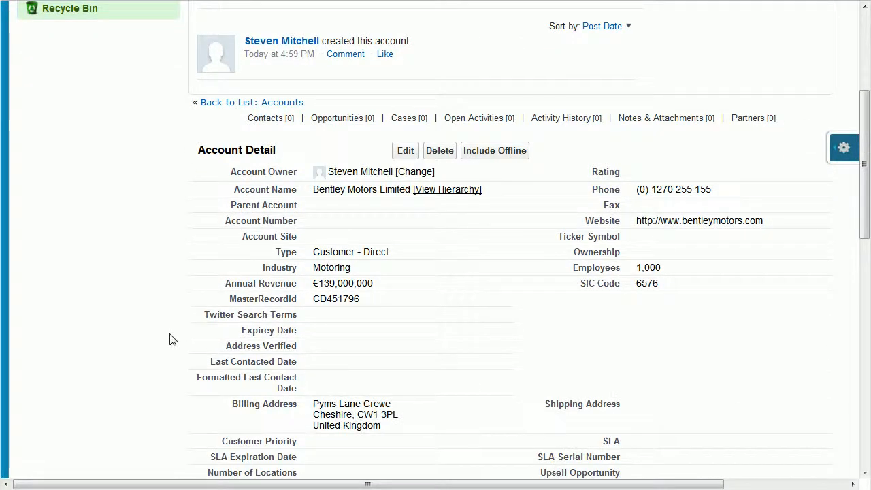
scroll(171, 338, "down", 10)
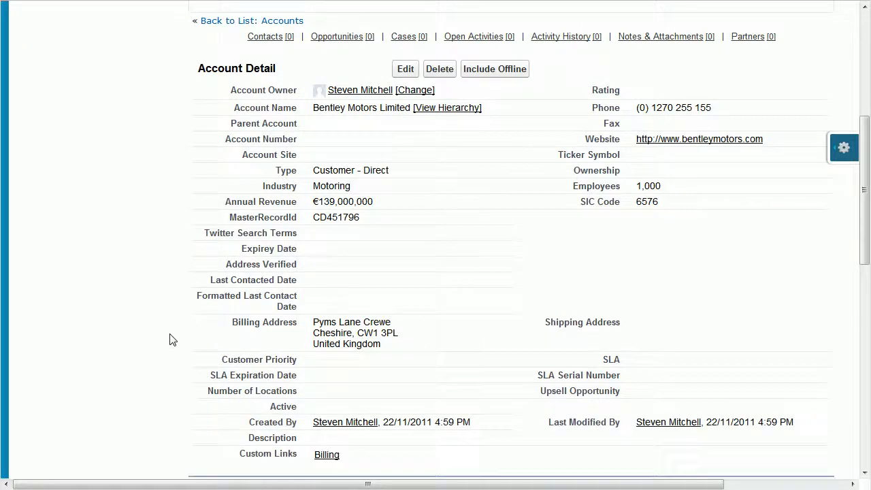
scroll(171, 338, "down", 2)
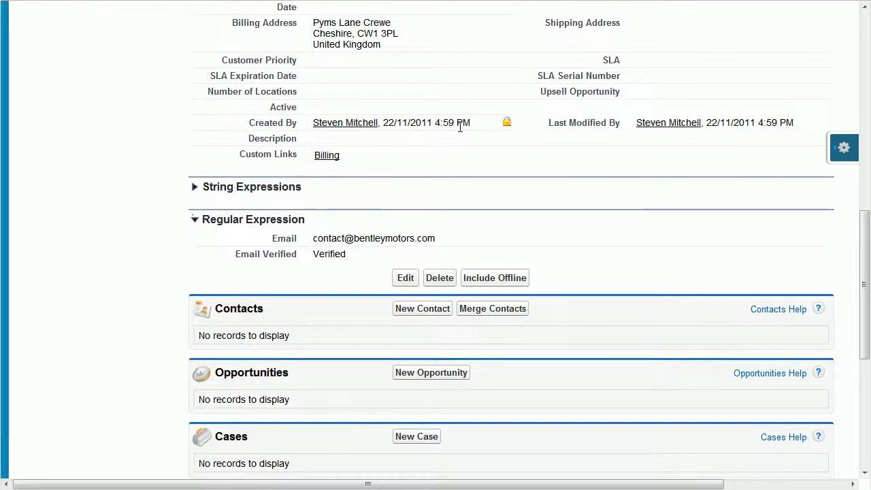
key("ctrl+plus")
key("ctrl+plus")
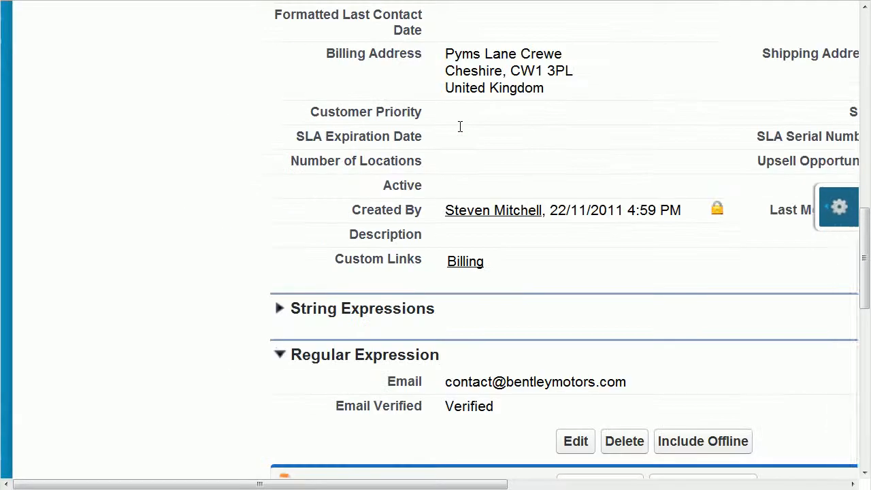
left_click_drag(296, 484, 381, 483)
left_click_drag(865, 253, 865, 299)
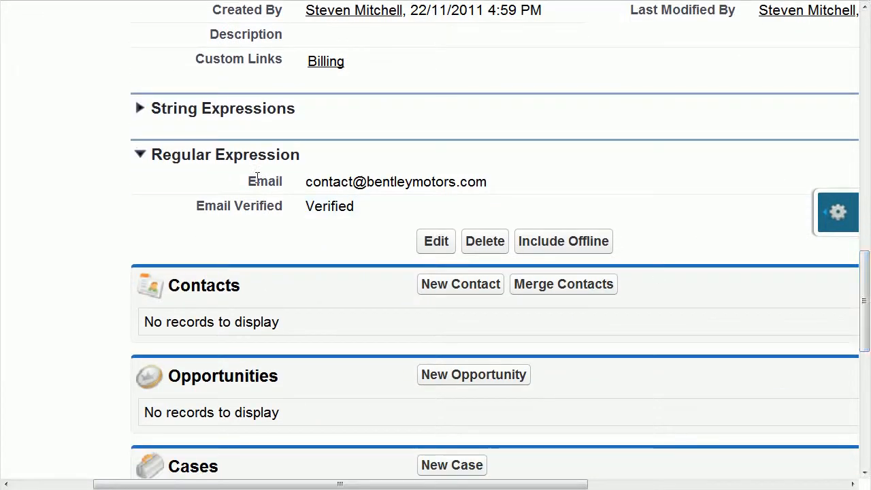
- Examine the account's Email and Email Verified values in the Regular Expression section
left_click_drag(488, 181, 300, 184)
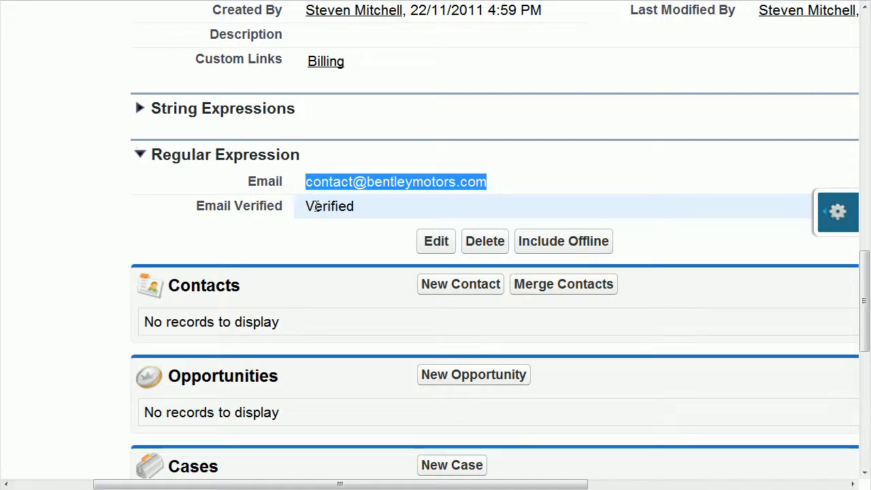
left_click_drag(365, 206, 306, 206)
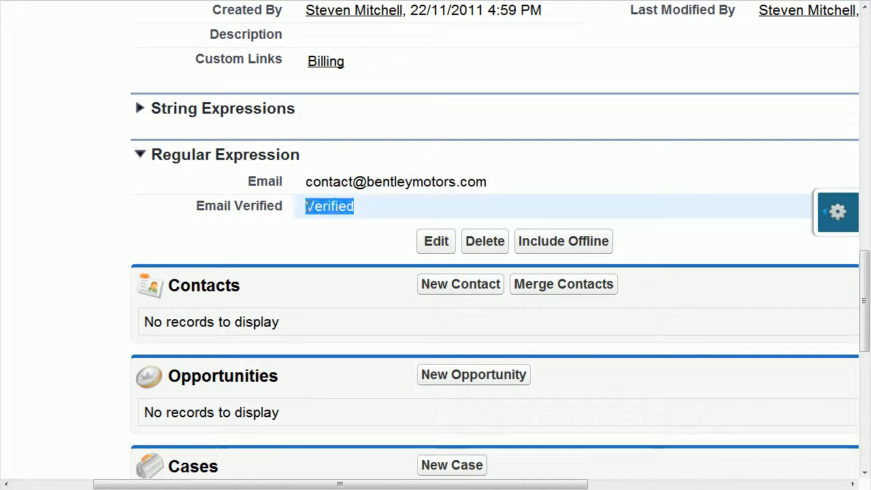
left_click(360, 208)
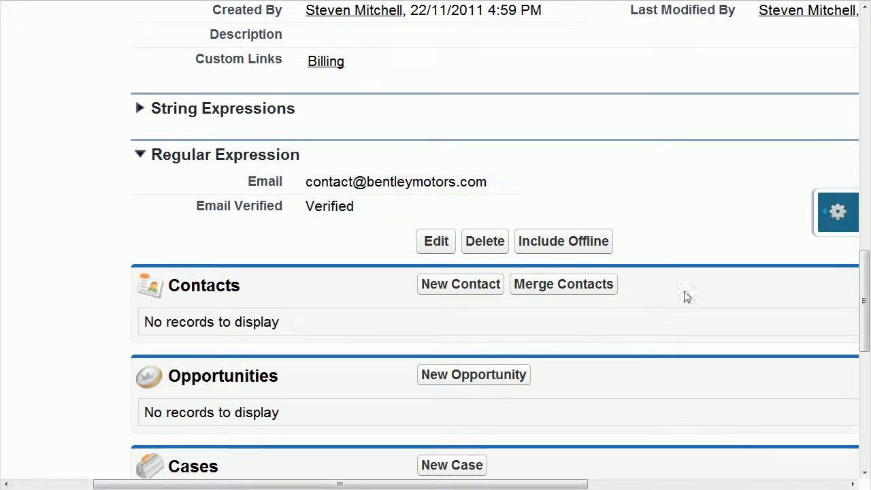
- Show the Verified Emails view of the accounts and widen its Email column to read the full addresses
left_click_drag(867, 289, 865, 280)
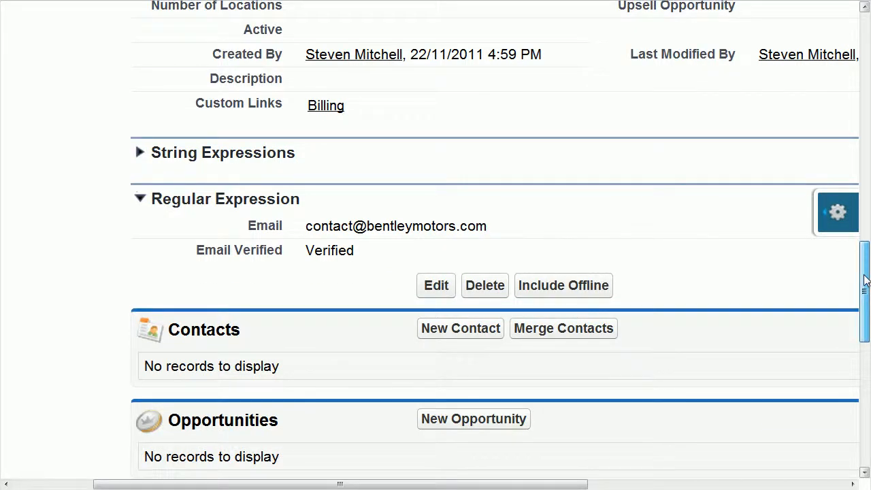
left_click_drag(866, 280, 849, 58)
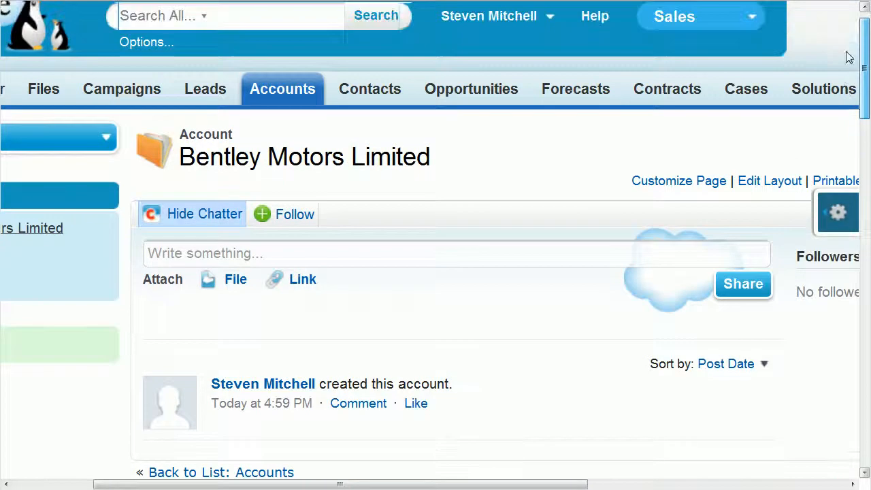
left_click(279, 95)
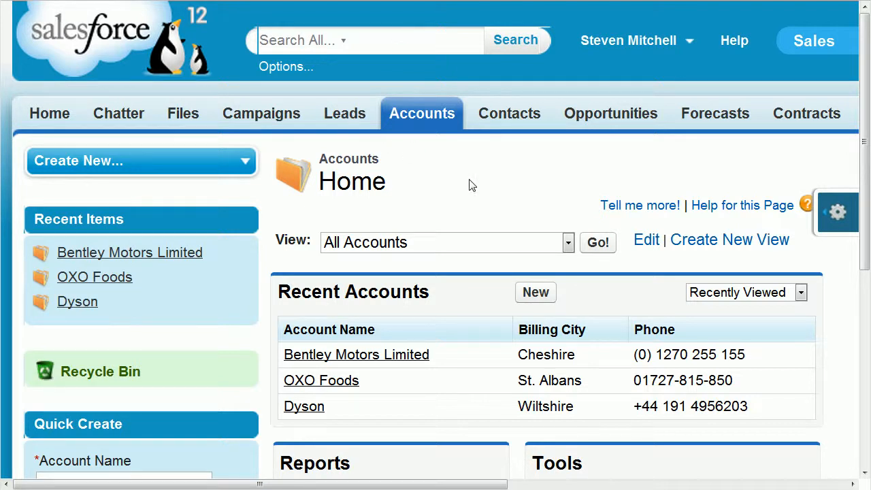
left_click(476, 243)
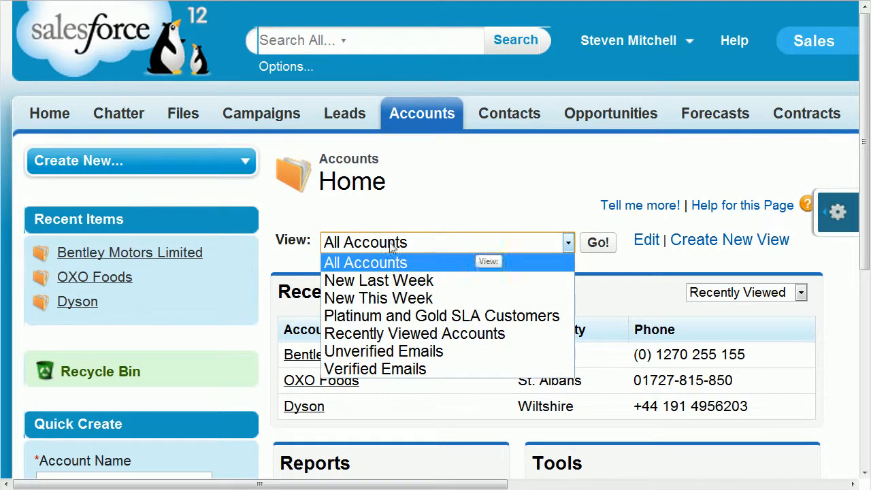
left_click(395, 368)
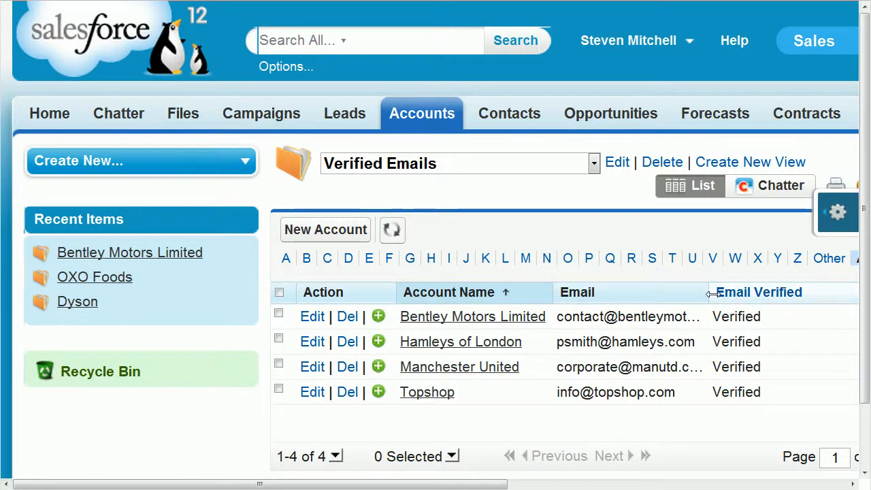
left_click_drag(711, 293, 761, 299)
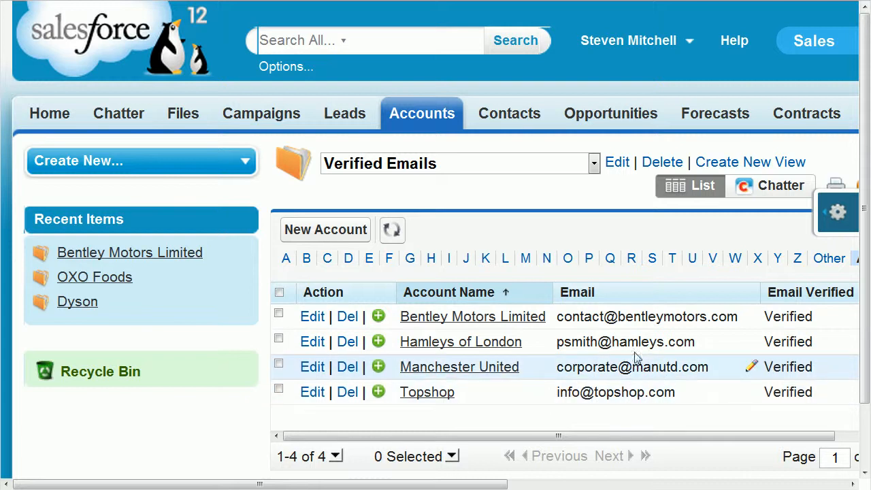
- Switch to the Unverified Emails view, narrow the Account Name column and widen the Email column
left_click(593, 165)
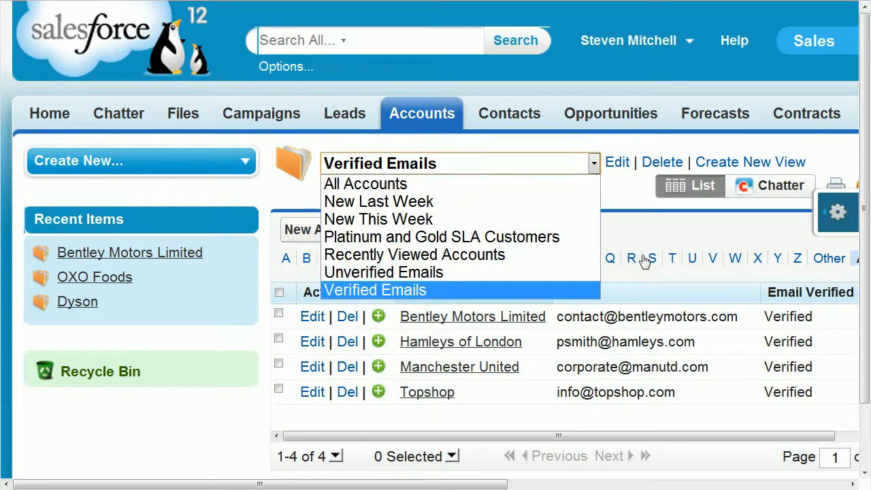
left_click(557, 273)
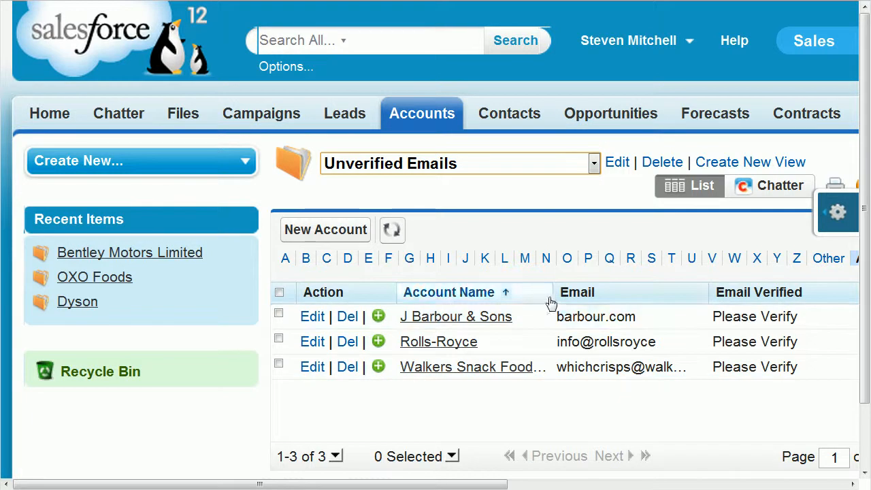
left_click_drag(552, 292, 521, 293)
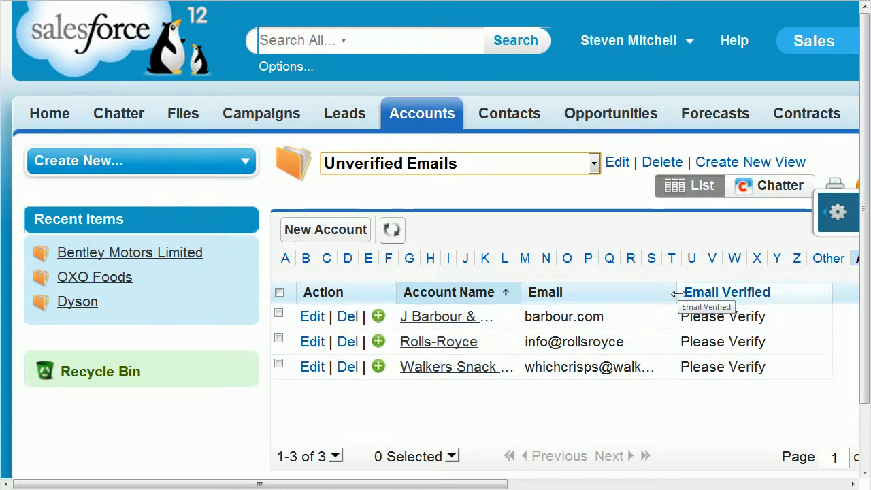
left_click_drag(676, 294, 725, 294)
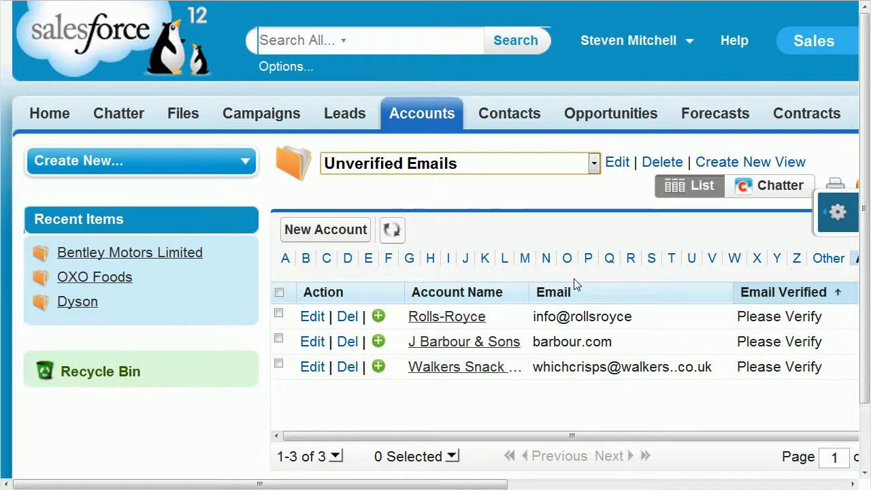
- Switch to the All Accounts view and open the Bentley Motors Limited account
left_click(594, 164)
left_click(381, 184)
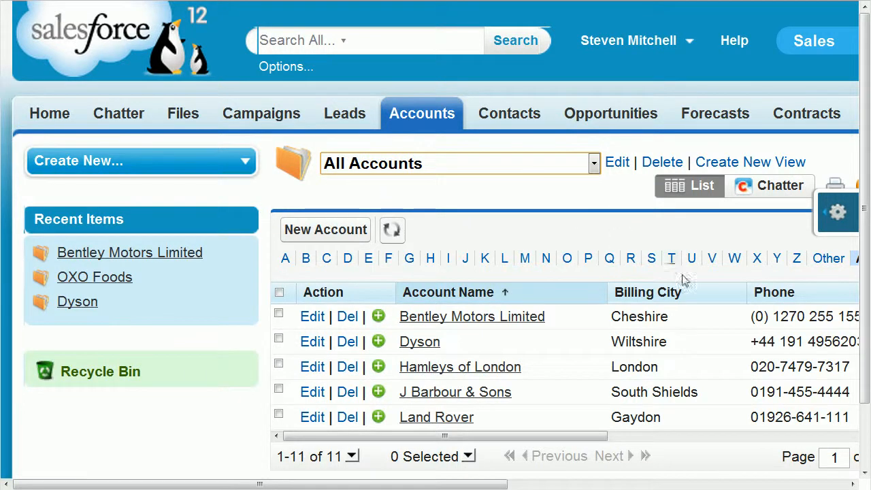
left_click(449, 317)
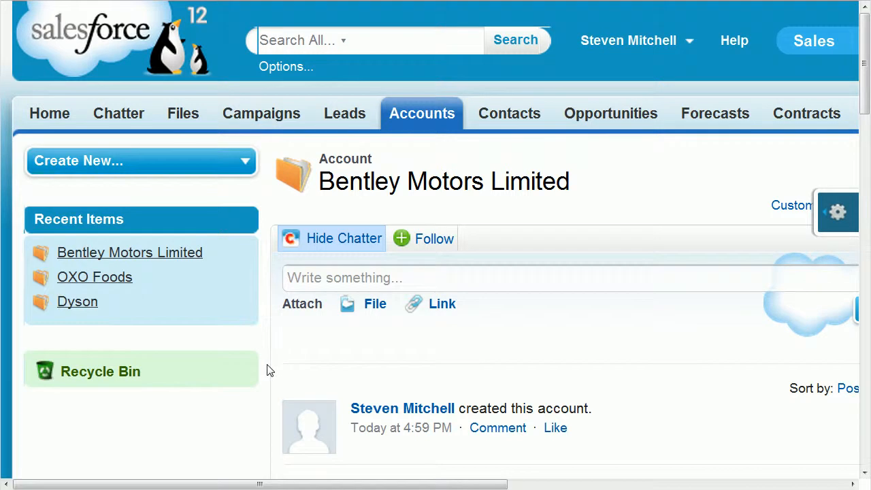
- Clear the Email Verified field in the Regular Expression section of Bentley Motors Limited and save the record
scroll(269, 370, "down", 3)
scroll(269, 370, "down", 12)
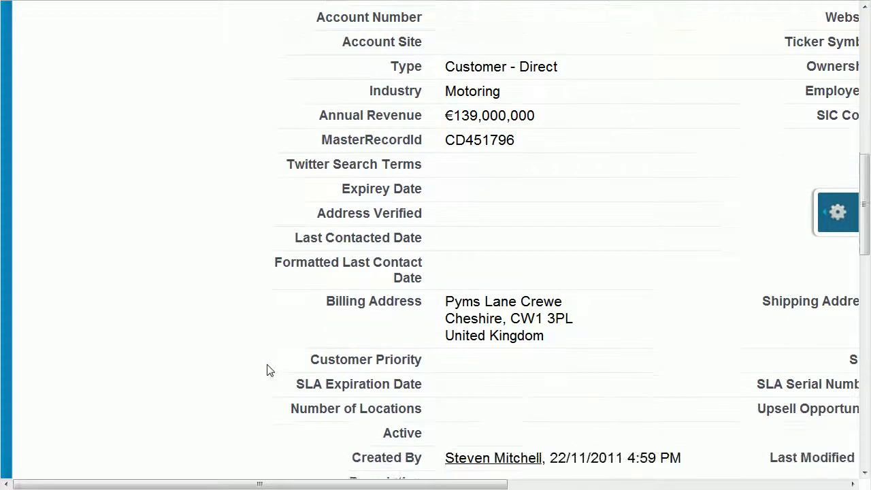
scroll(268, 367, "down", 4)
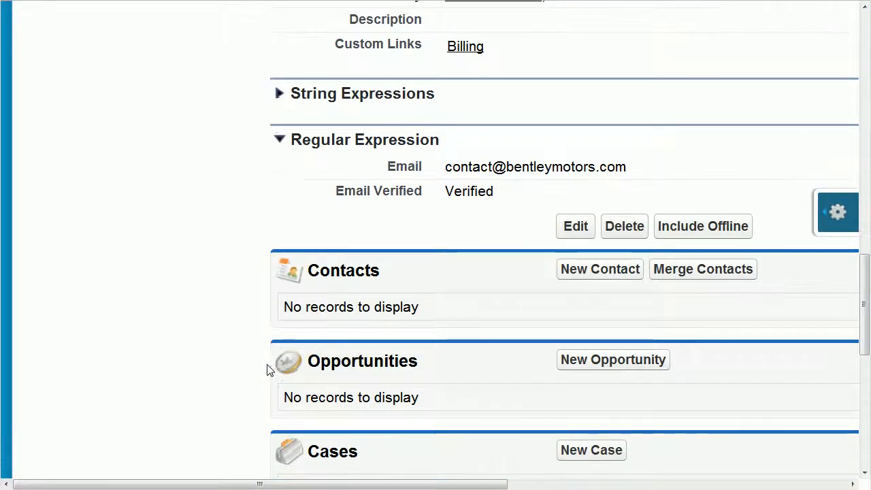
double_click(464, 192)
key("BackSpace")
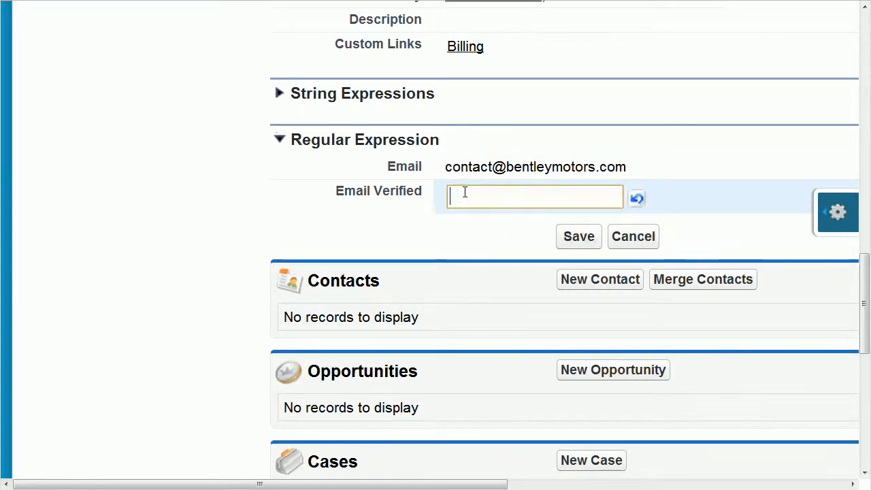
left_click(577, 236)
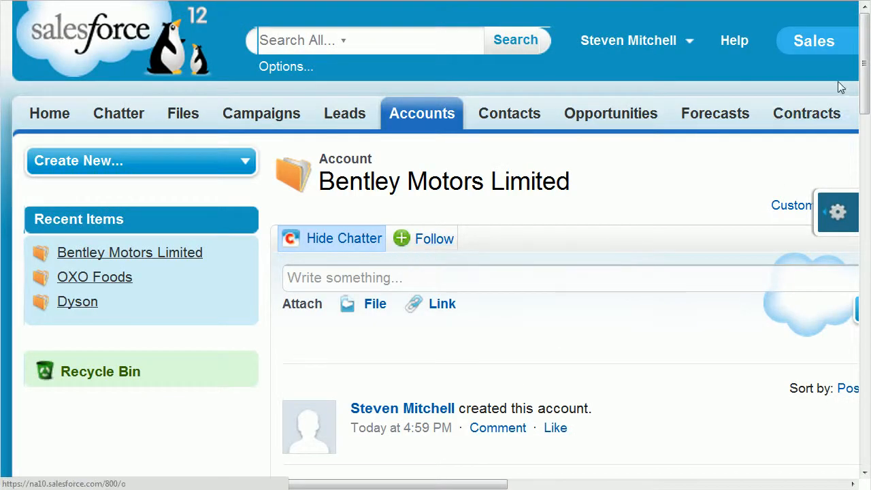
- Return to the accounts home page and open the Dyson account from the recent accounts
left_click_drag(866, 98, 783, 83)
left_click(416, 106)
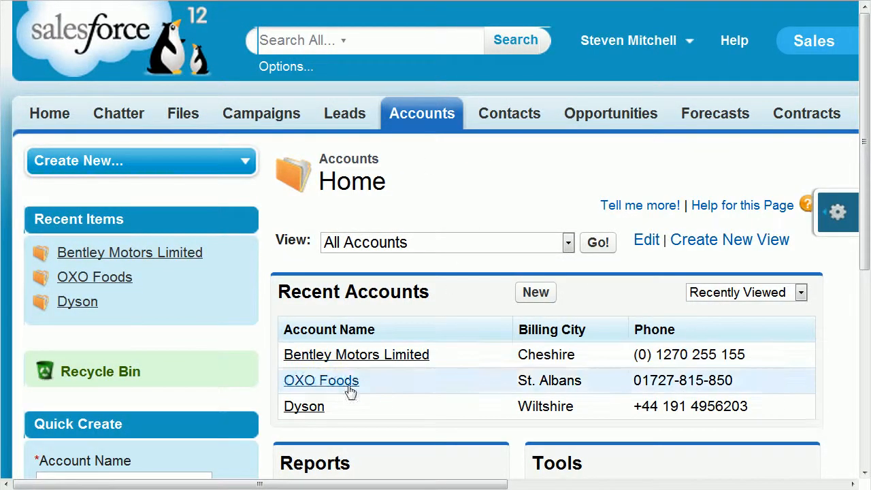
left_click(303, 407)
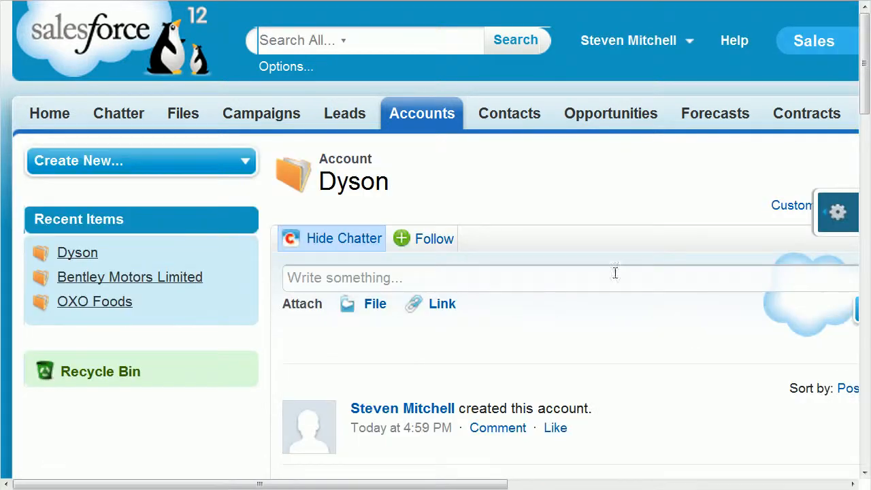
left_click_drag(867, 80, 867, 294)
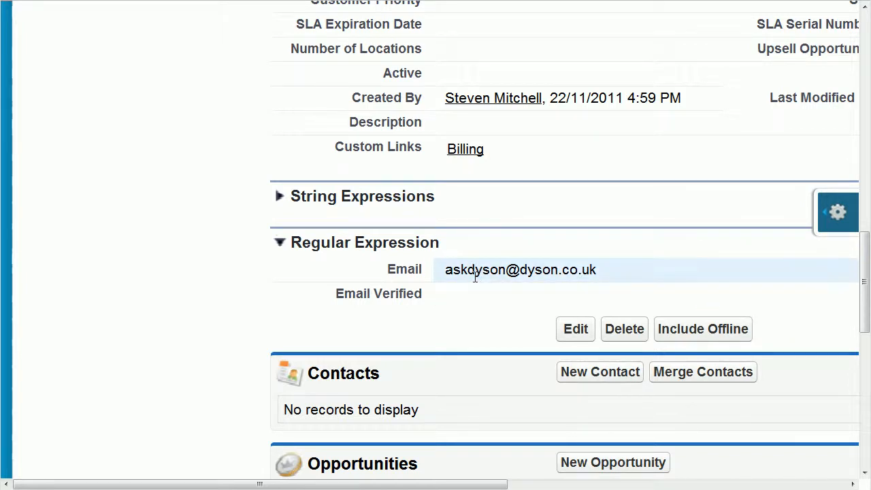
scroll(475, 275, "right", 5)
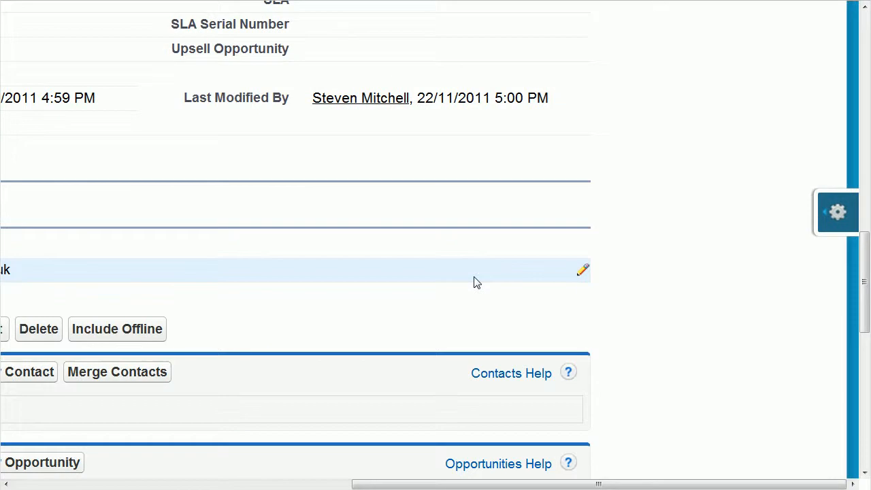
left_click(210, 484)
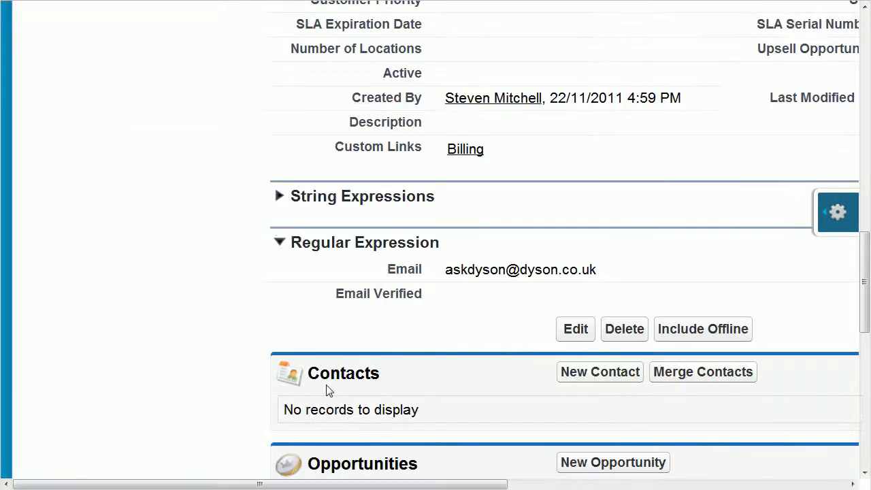
double_click(491, 270)
left_click(500, 273)
key("Right")
key("Right")
key("Right")
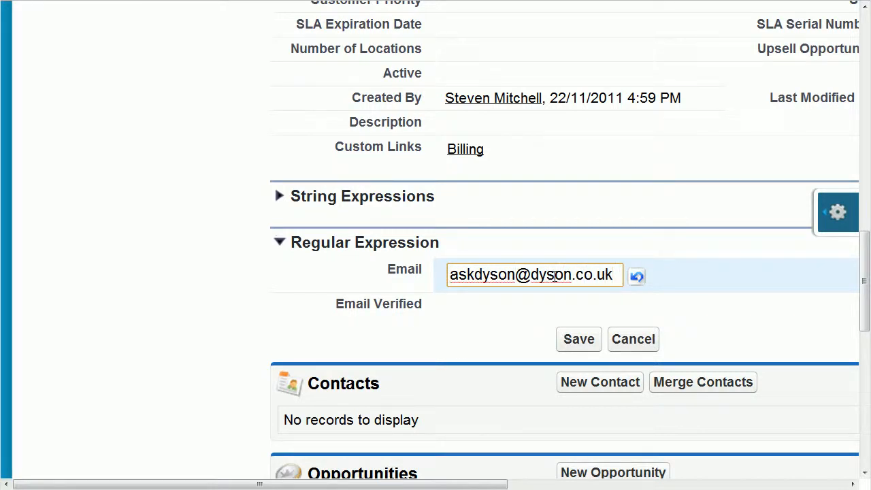
type("$")
key("Return")
left_click_drag(866, 166, 865, 315)
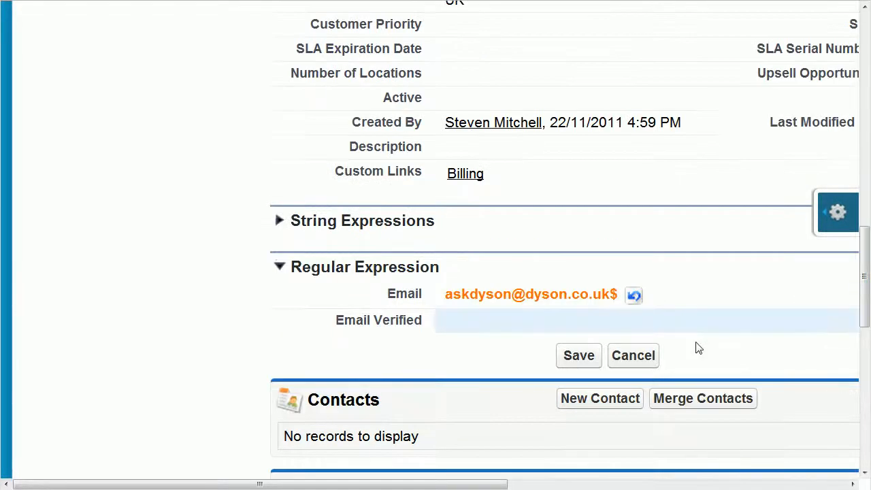
left_click(577, 357)
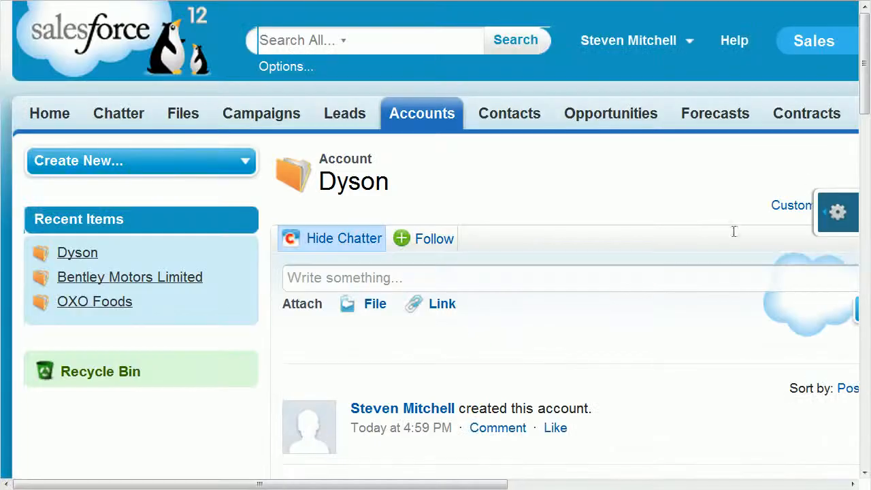
- Return to the accounts home page, switch to Informatica Cloud and open its list of data synchronization tasks
left_click(436, 120)
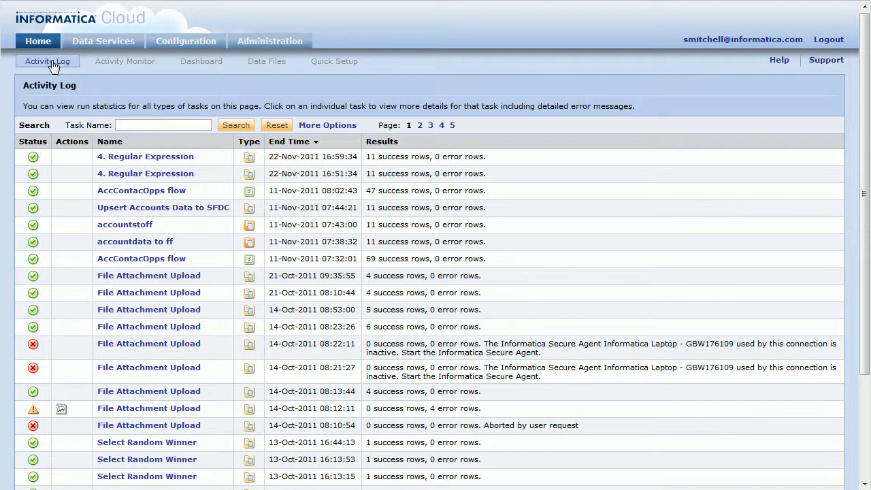
left_click(95, 44)
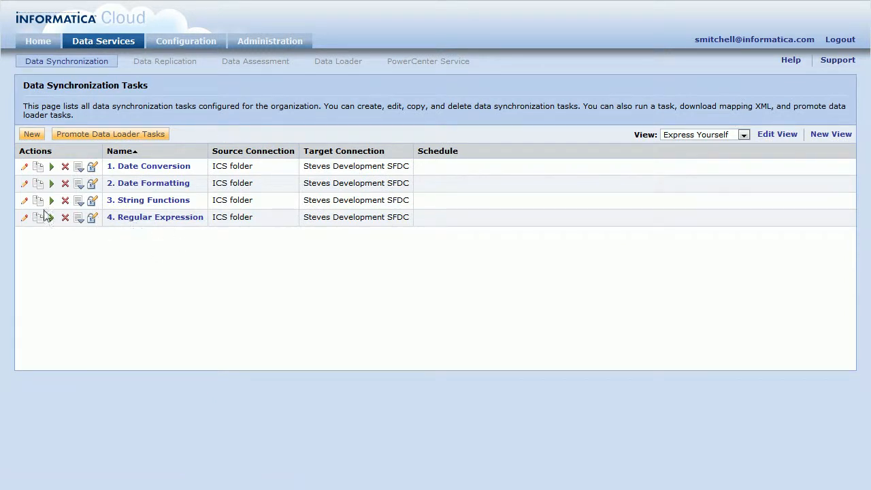
- Edit the 4. Regular Expression task at its source settings and search Windows for "serv" to get the Informatica Secure Agent running
left_click(25, 218)
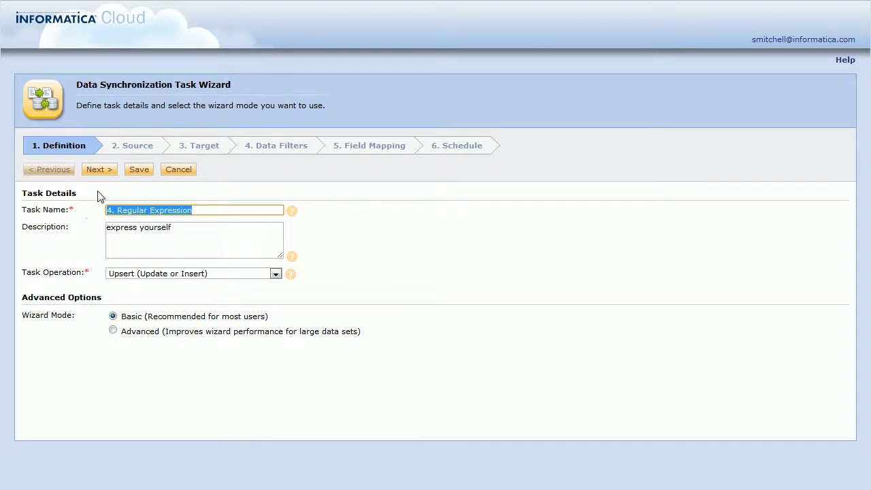
left_click(138, 150)
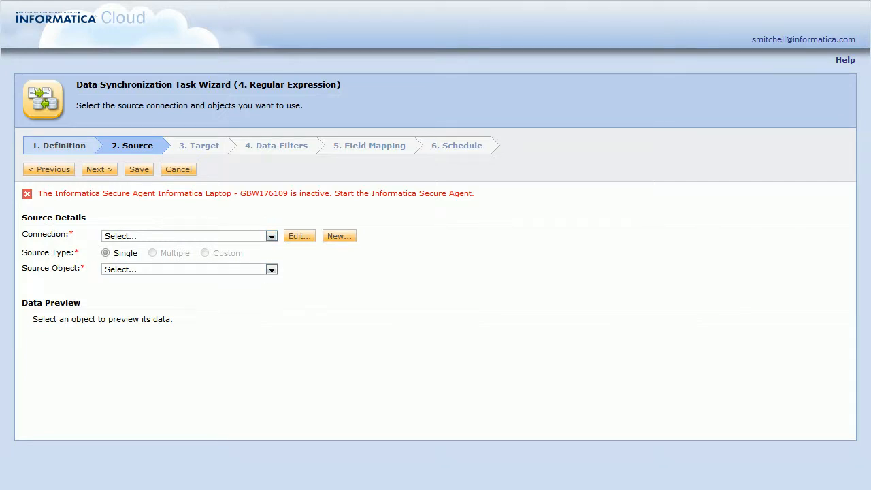
key("super")
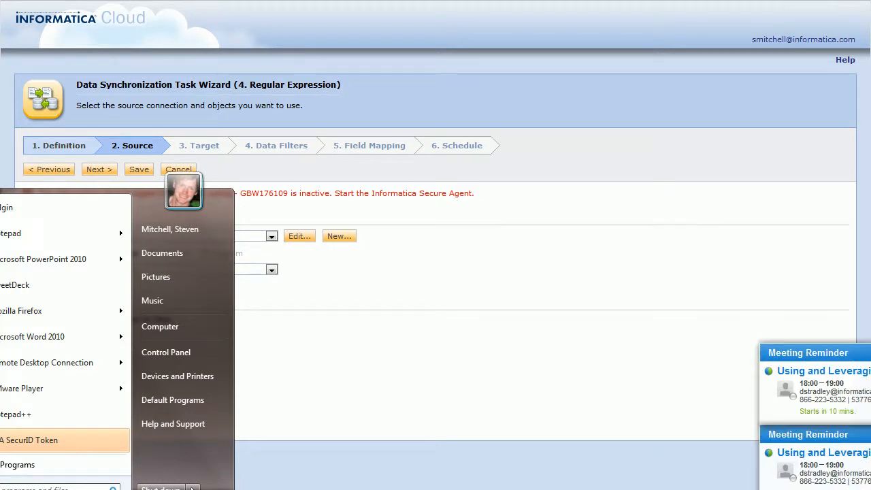
type("serv")
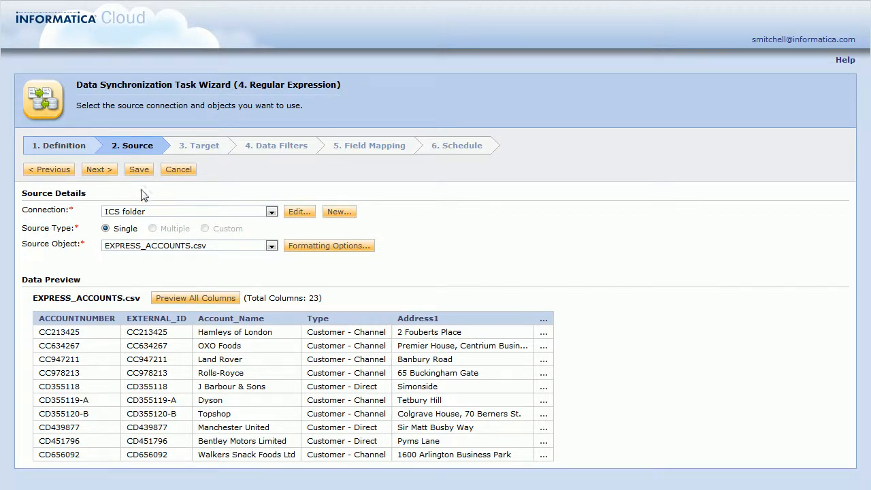
- Advance the task wizard through the target and data filters to the field mapping of the Account object
left_click(104, 171)
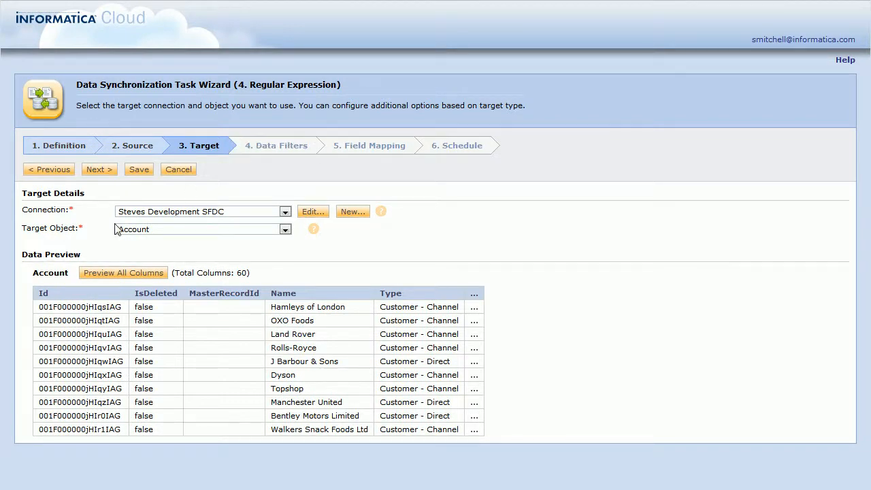
left_click(100, 173)
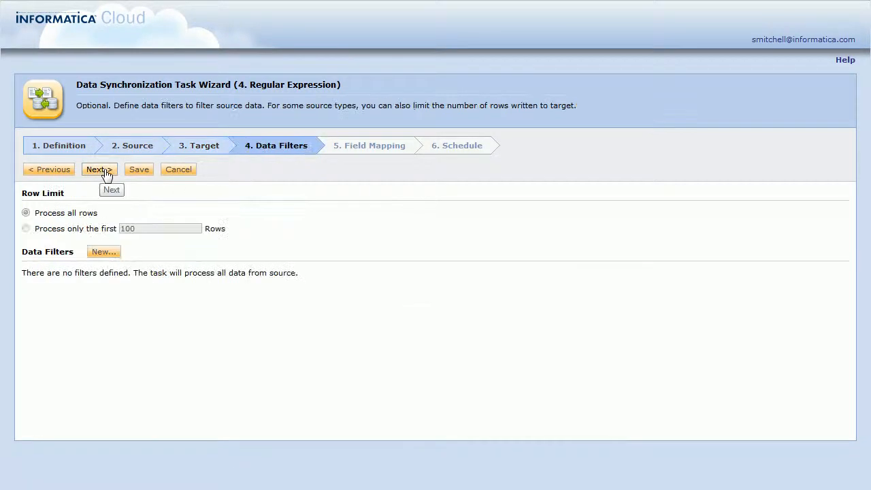
left_click(101, 171)
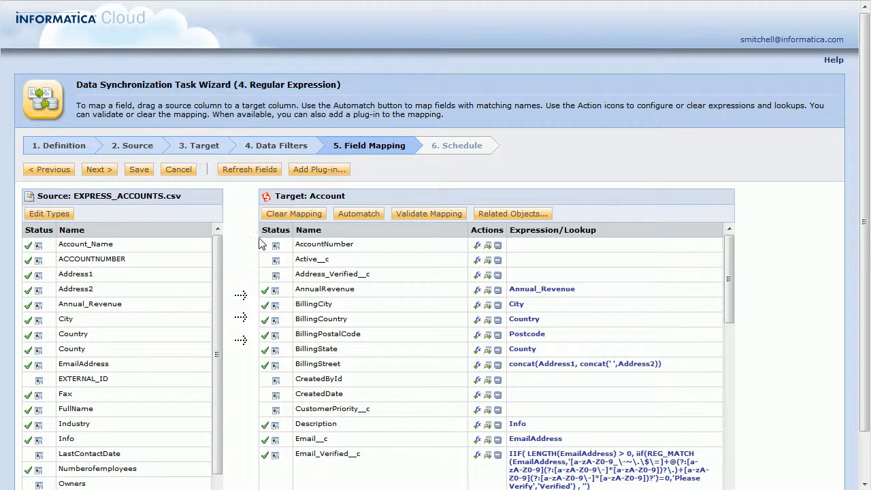
scroll(253, 236, "down", 2)
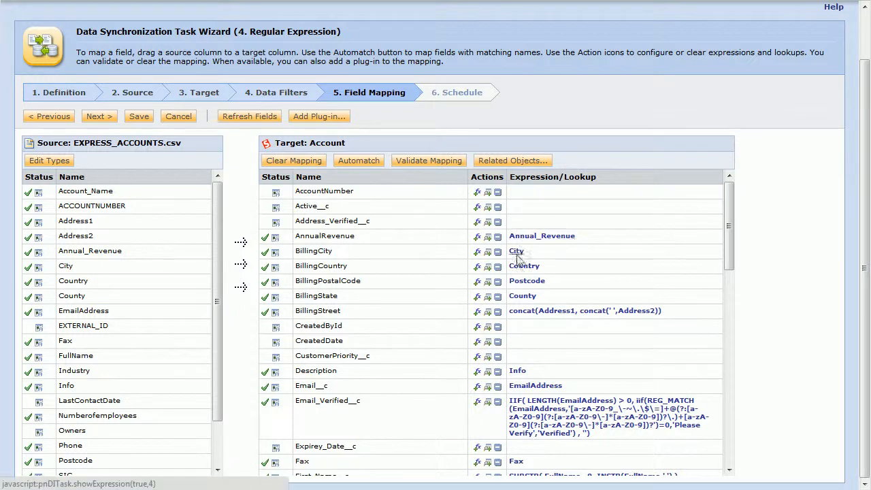
- Highlight the Email__c field's mapping and open the expression mapped to Email_Verified__c
left_click(309, 389)
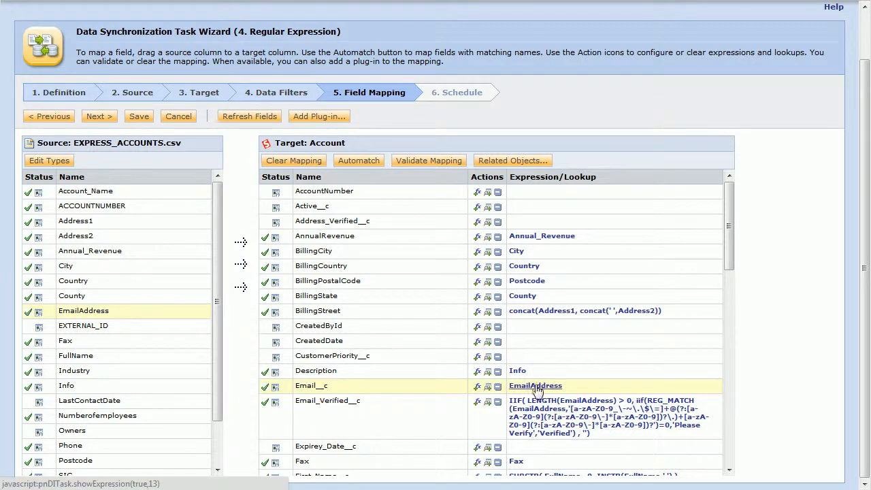
left_click_drag(728, 266, 726, 299)
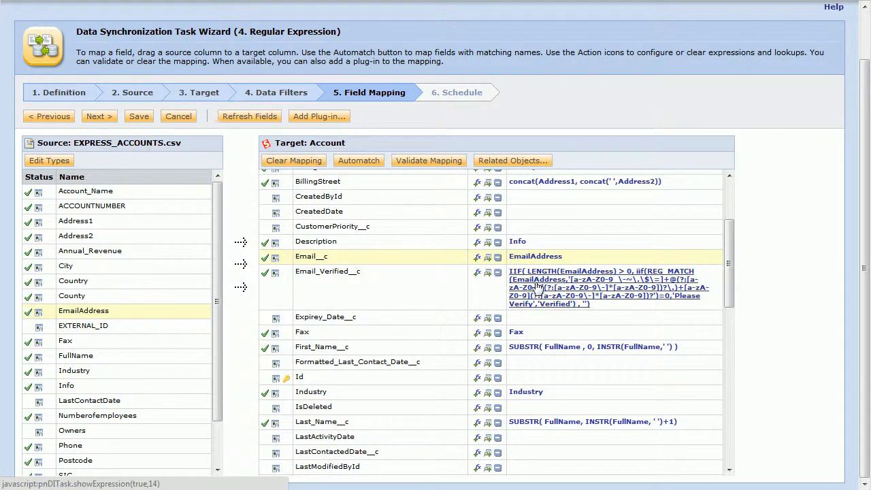
left_click(569, 287)
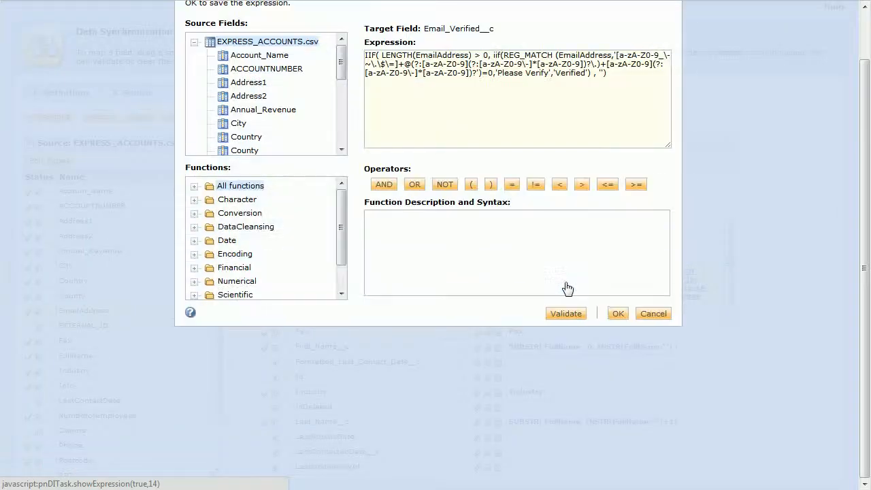
- Copy the entire Email_Verified__c expression into a new WordPad document and enlarge it for reading
left_click(495, 72)
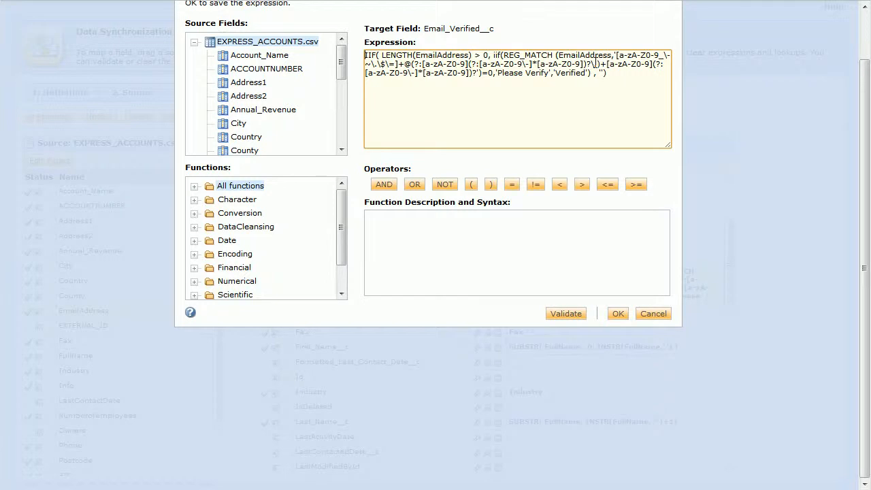
key("ctrl+a")
key("ctrl+c")
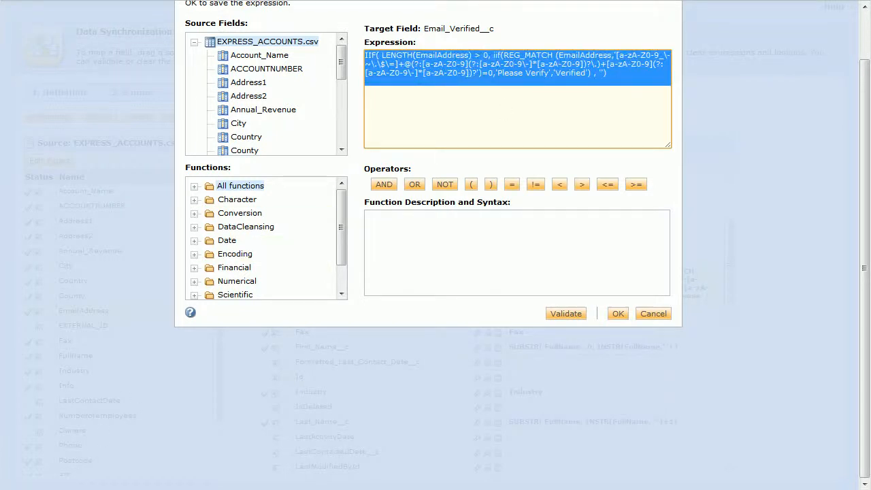
key("super")
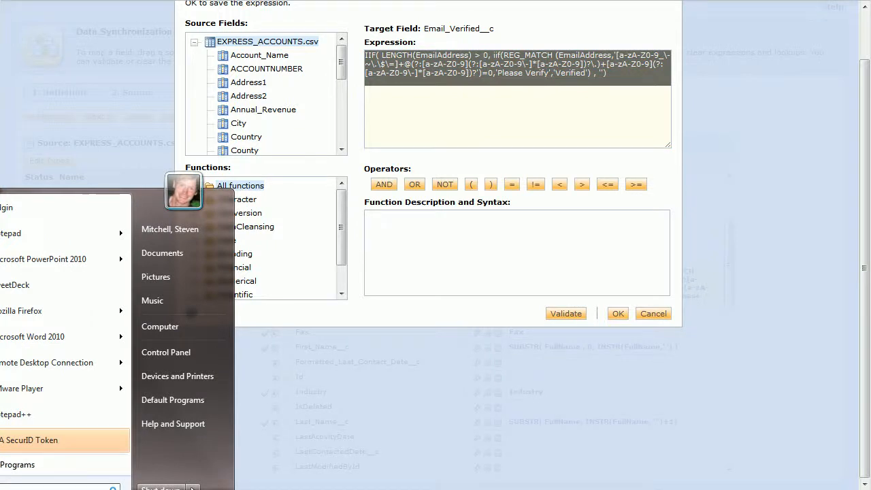
type("wordpad")
key("Return")
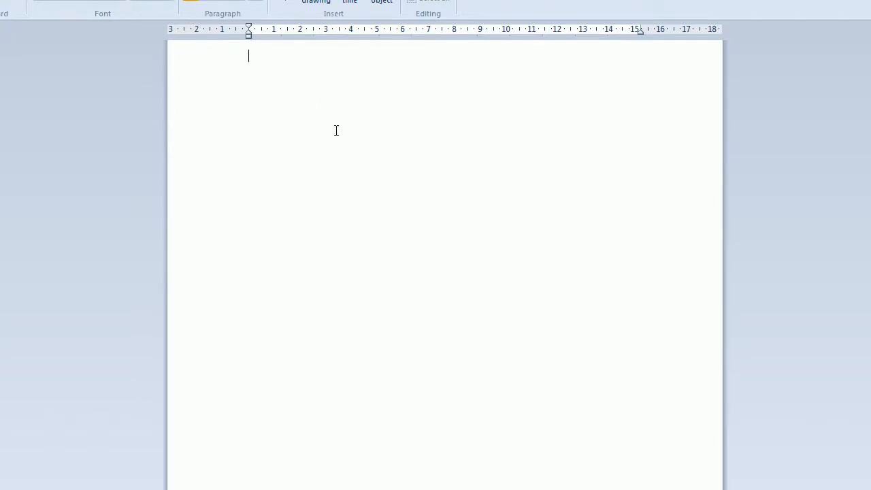
key("ctrl+v")
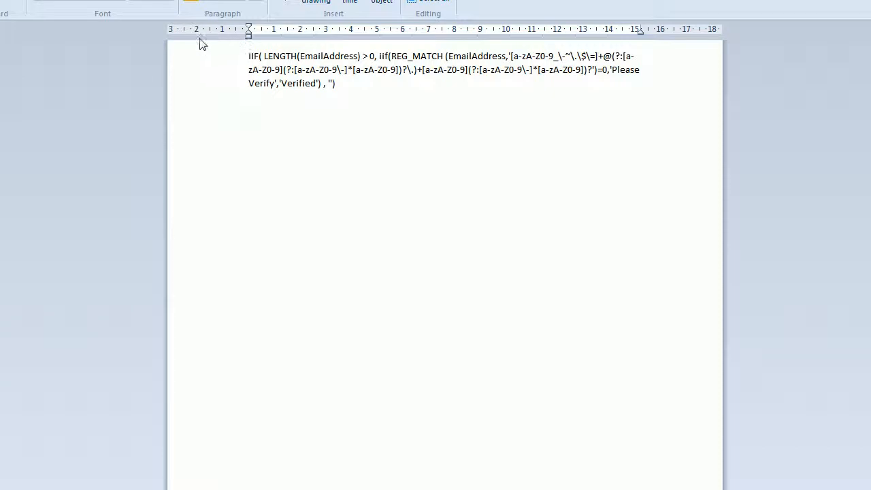
scroll(202, 45, "up", 3, "ctrl")
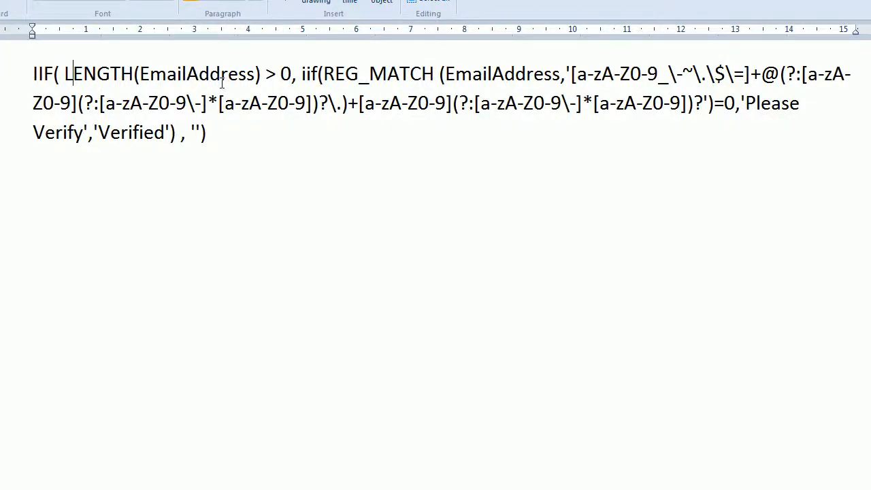
- Examine the LENGTH(EmailAddress) condition at the start of the pasted expression by highlighting it
key("shift+Right")
key("shift+Right")
key("shift+Right")
key("shift+Right")
key("shift+Right")
key("shift+Right")
key("shift+Right")
key("shift+Right")
key("shift+Right")
key("shift+Right")
key("shift+Right")
key("shift+Right")
key("shift+Right")
key("shift+Right")
key("shift+Right")
key("shift+Right")
key("shift+Right")
key("shift+Right")
key("shift+Right")
key("shift+Right")
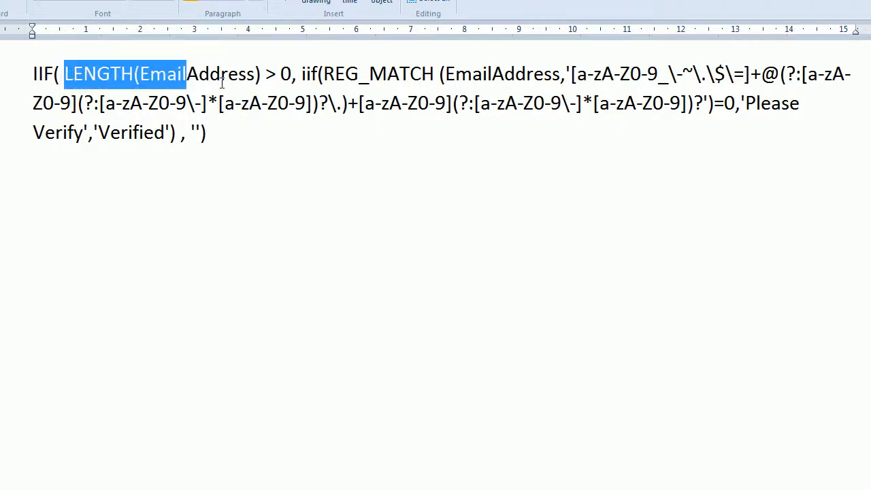
key("shift+Right")
key("Right")
key("Left")
key("shift+Left")
key("shift+Left")
key("shift+Left")
key("shift+Left")
key("shift+Left")
key("shift+Left")
key("shift+Left")
key("shift+Left")
key("shift+Left")
key("shift+Left")
key("shift+Left")
key("shift+Left")
key("shift+Left")
key("shift+Left")
key("shift+Left")
key("shift+Left")
key("shift+Left")
key("shift+Left")
key("shift+Left")
key("shift+Left")
key("shift+Left")
key("shift+Left")
key("shift+Left")
key("shift+Left")
key("shift+Left")
key("shift+Left")
key("shift+Right")
key("shift+Right")
key("Right")
key("Right")
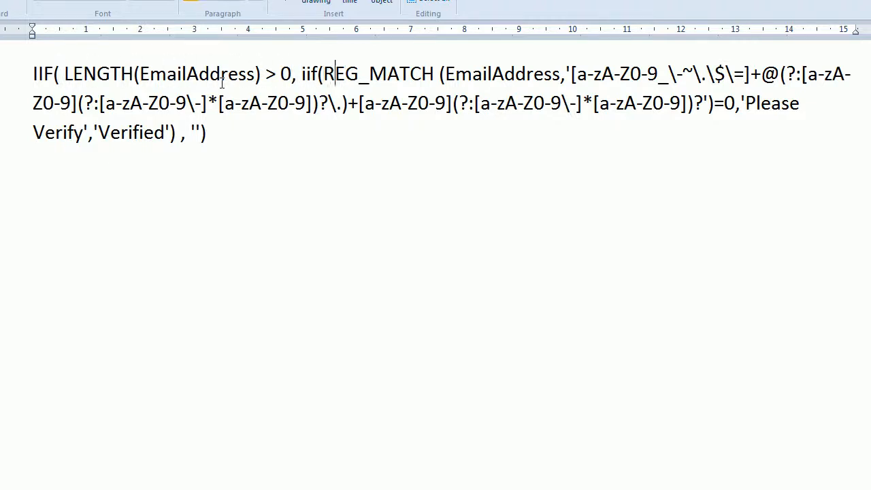
- Copy the complete REG_MATCH function, including its closing parenthesis, and paste it as a separate paragraph below the full expression
key("shift+Right")
key("shift+Right")
key("shift+Right")
key("shift+Right")
key("shift+Right")
key("shift+Right")
key("shift+Right")
key("shift+Right")
key("shift+Right")
key("shift+Right")
key("shift+Right")
key("shift+Right")
key("shift+Right")
key("shift+Right")
key("shift+Right")
key("shift+Right")
key("shift+Right")
key("shift+Right")
key("shift+Right")
key("shift+Right")
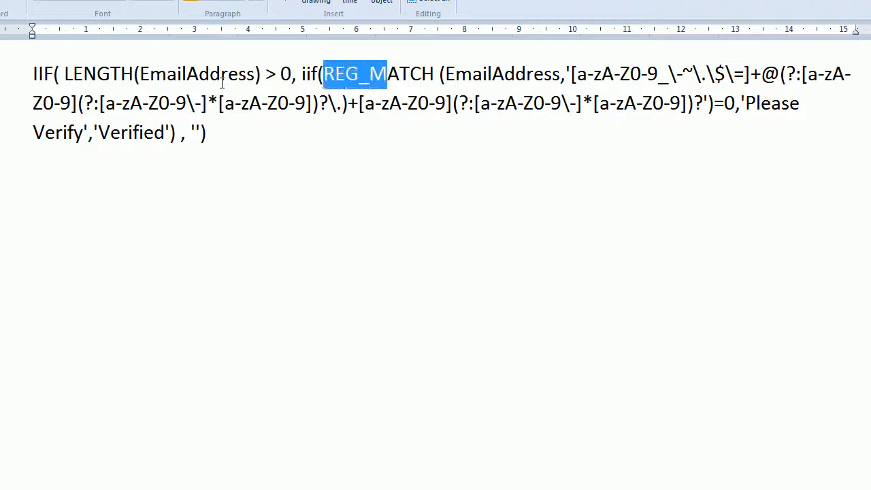
key("shift+Right")
key("shift+Right")
key("shift+Right")
key("shift+Right")
key("shift+Right")
key("shift+Right")
key("shift+Right")
key("shift+Right")
key("shift+Right")
key("shift+Right")
key("shift+Right")
key("shift+Right")
key("shift+Right")
key("shift+Right")
key("shift+Right")
key("shift+Right")
key("shift+Right")
key("shift+Right")
key("shift+Right")
key("shift+Right")
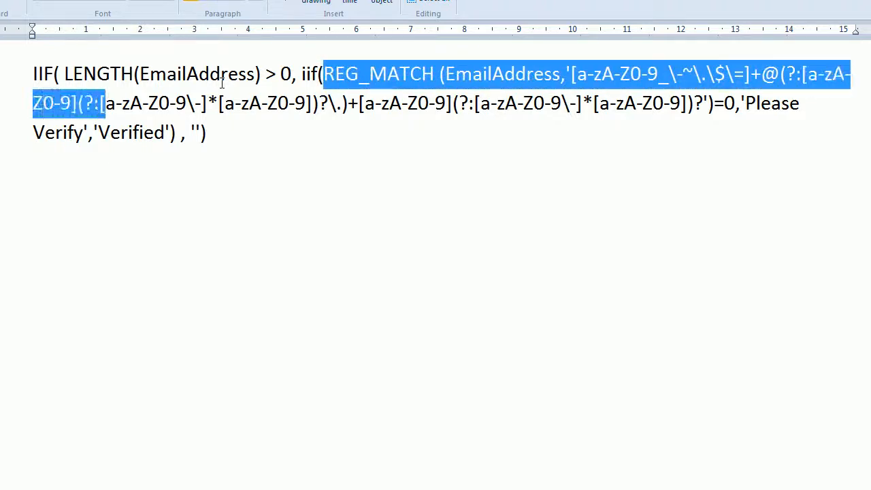
key("shift+Right")
key("shift+Right")
key("shift+Right")
key("shift+Right")
key("shift+Right")
key("shift+Right")
key("shift+Right")
key("shift+Right")
key("shift+Right")
key("shift+Right")
key("shift+Right")
key("shift+Right")
key("shift+Right")
key("shift+Right")
key("shift+Right")
key("shift+Right")
key("shift+Right")
key("shift+Right")
key("shift+Right")
key("shift+Right")
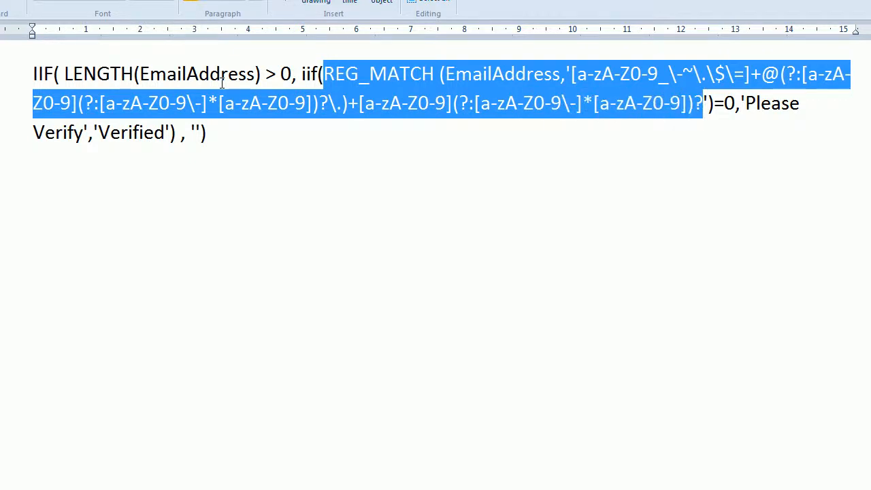
key("shift+Right")
key("shift+Right")
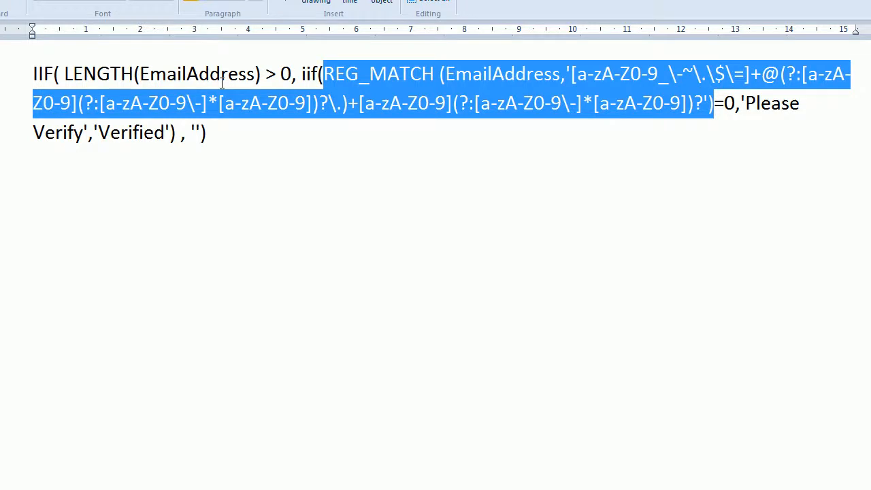
key("ctrl+c")
key("ctrl+End")
key("Return")
key("Return")
key("ctrl+v")
- Shrink the font of the full expression above the REG_MATCH copy until it is tiny and fits on one line
key("Up")
key("Up")
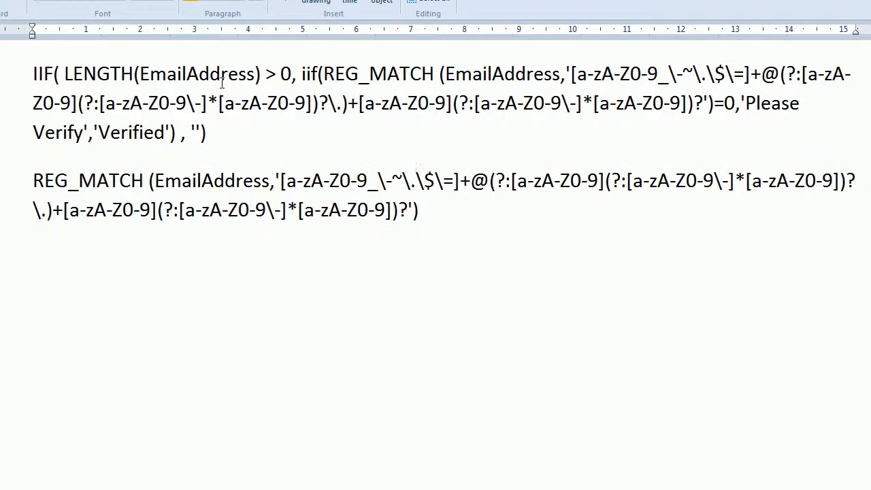
key("shift+Up")
key("shift+Up")
key("shift+Up")
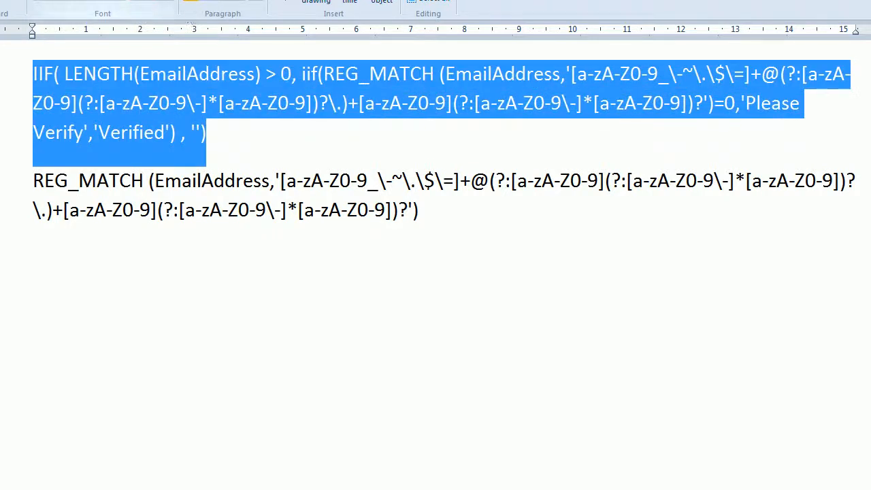
key("ctrl+shift+less")
key("ctrl+shift+less")
key("ctrl+shift+less")
key("ctrl+shift+less")
key("ctrl+shift+less")
key("ctrl+shift+less")
key("ctrl+shift+less")
key("ctrl+shift+less")
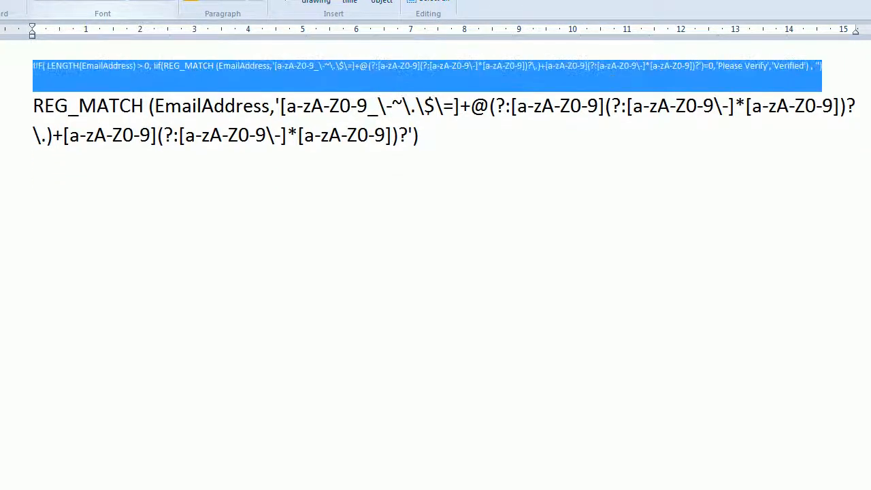
key("ctrl+shift+less")
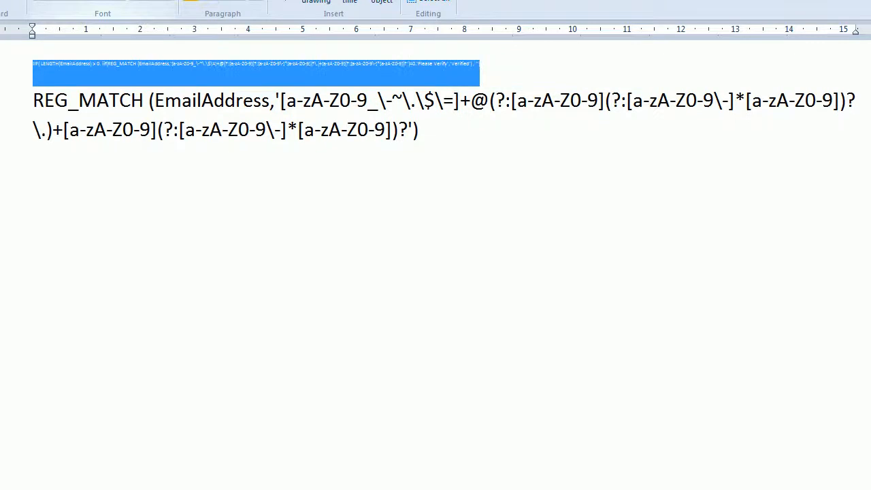
left_click(420, 130)
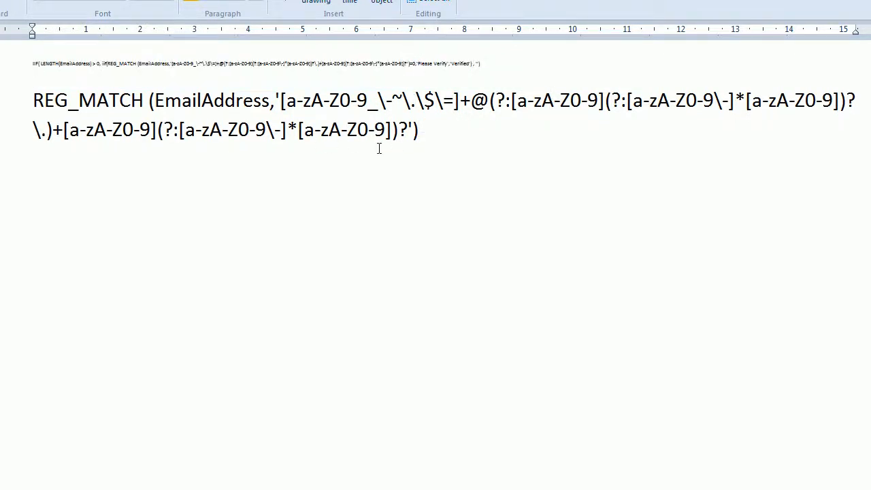
- Make "REG_MATCH (" and the final closing parenthesis bold in the separate copy of the function
left_click_drag(154, 100, 48, 100)
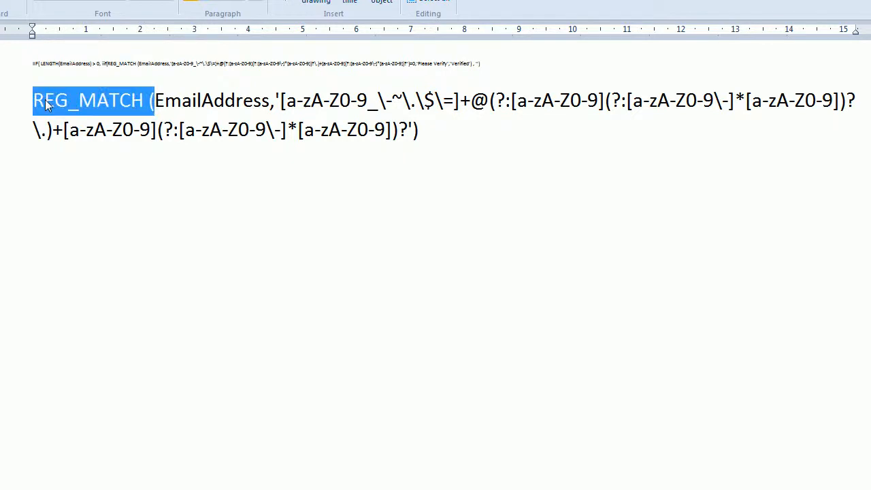
key("ctrl+b")
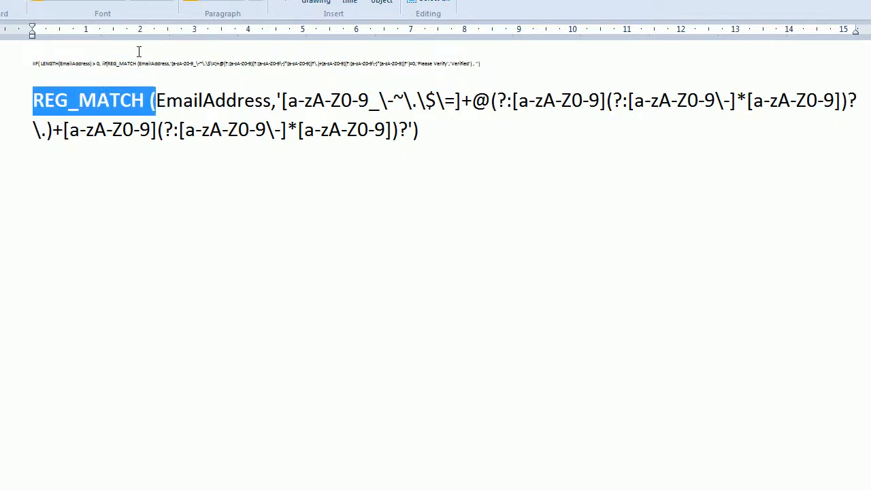
left_click(256, 100)
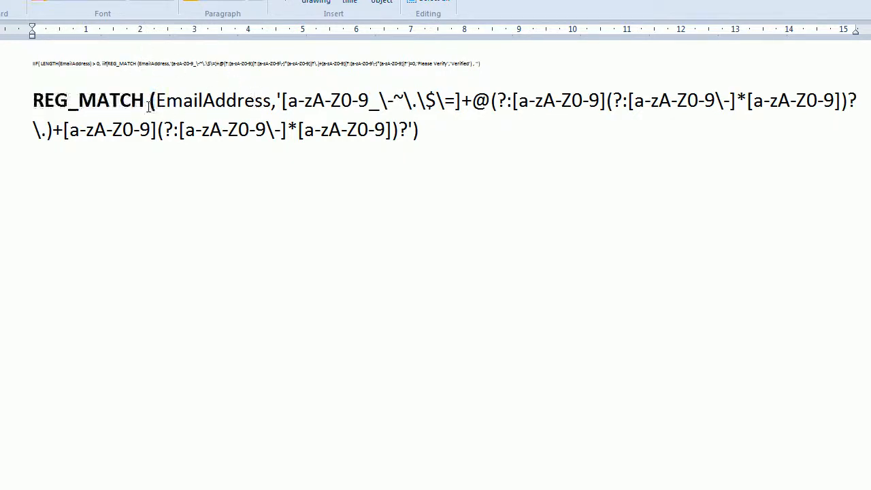
left_click(464, 129)
key("shift+Left")
left_click(413, 101)
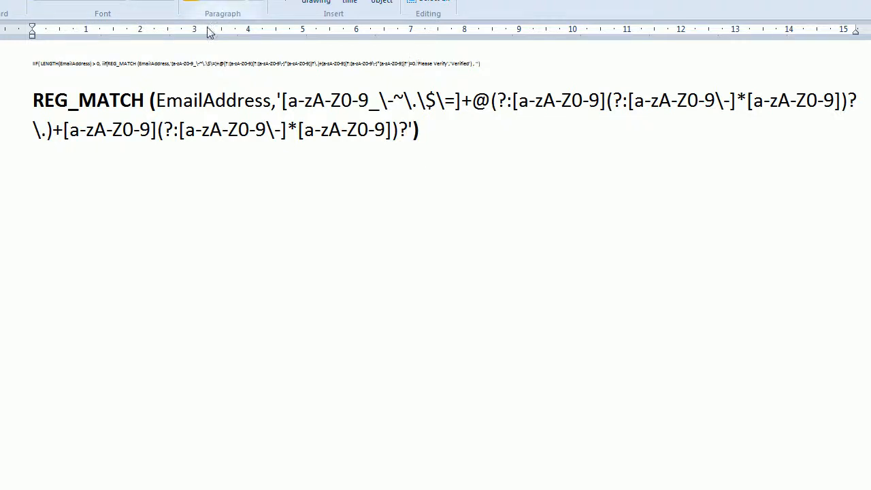
- Start a new paragraph after "REG_MATCH (" and make the EmailAddress argument bold and green
left_click(157, 101)
key("Return")
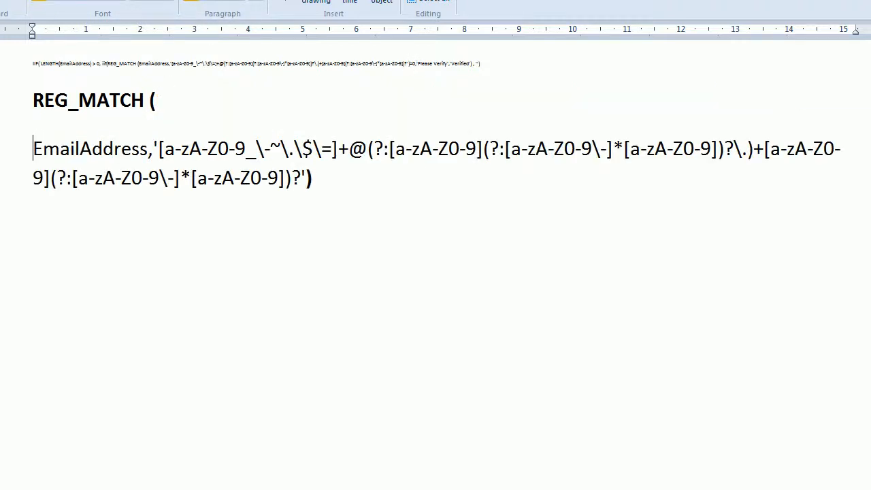
left_click_drag(148, 148, 33, 148)
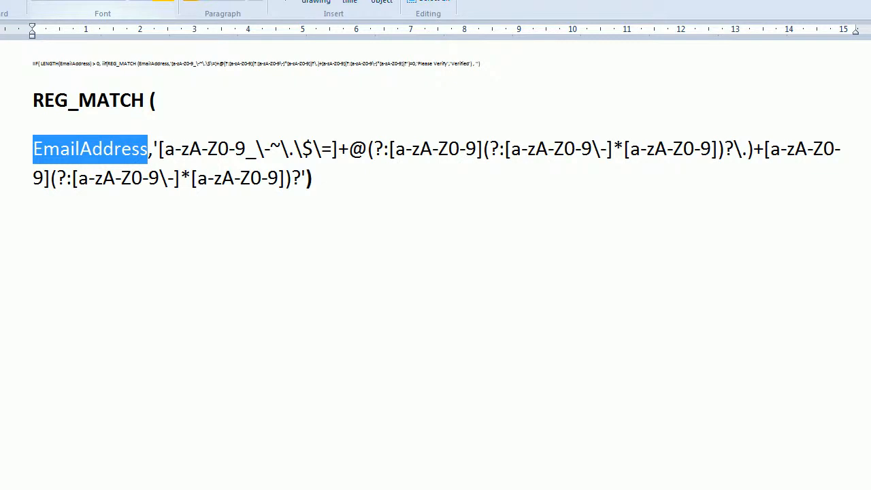
left_click(170, 1)
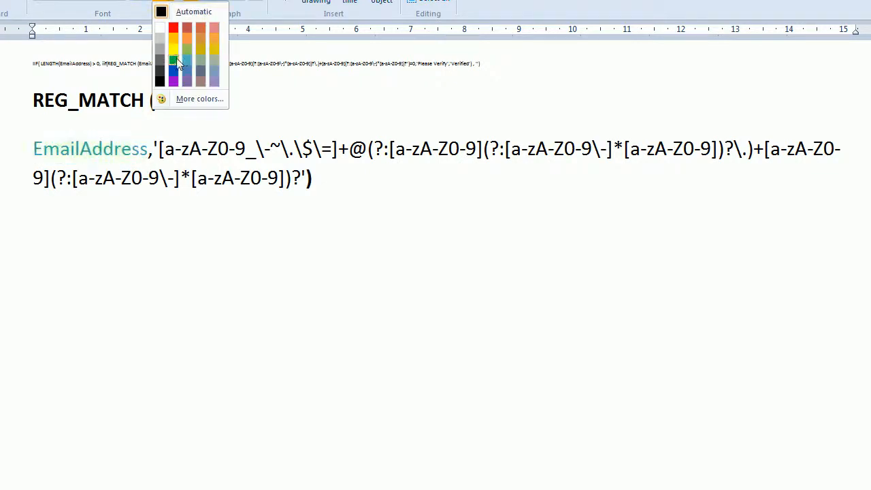
key("Escape")
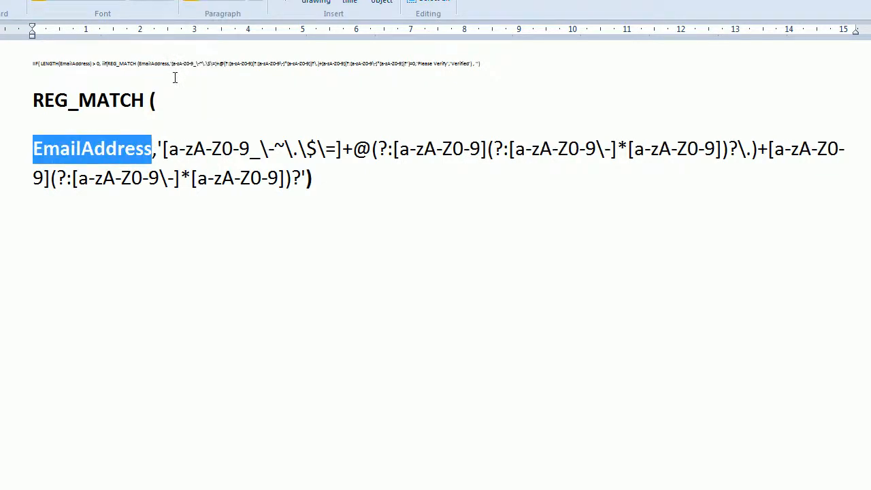
- Break the line after the comma following EmailAddress so the quoted pattern starts its own paragraph
key("Left")
key("Right")
key("Right")
key("Right")
key("Right")
key("Right")
key("Right")
key("Right")
key("Right")
key("Right")
key("Right")
key("Right")
key("Right")
key("Right")
key("Right")
key("Right")
key("Right")
key("Left")
key("Left")
key("Left")
key("Return")
- Make the whole quoted pattern bold and purple, and put the closing parenthesis in its own paragraph below it
key("shift+Right")
key("shift+Right")
key("shift+Right")
key("shift+Right")
key("shift+Right")
key("shift+Right")
key("shift+Right")
key("shift+Right")
key("shift+Right")
key("shift+Right")
key("shift+Right")
key("shift+Right")
key("shift+Right")
key("shift+Right")
key("shift+Right")
key("shift+Right")
key("shift+Right")
key("shift+Right")
key("shift+Right")
key("shift+Right")
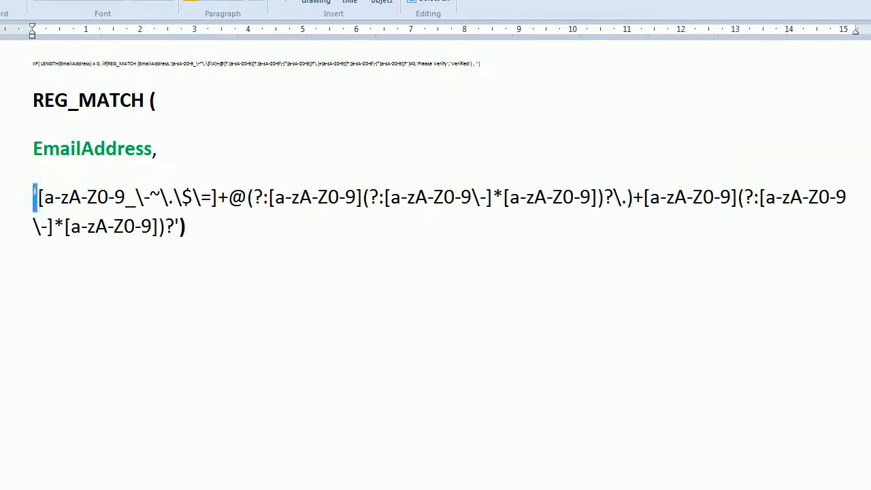
key("shift+Right")
key("shift+Right")
key("shift+Right")
key("shift+Right")
key("shift+Right")
key("shift+Right")
key("shift+Right")
key("shift+Right")
key("shift+Right")
key("shift+Right")
key("shift+Right")
key("shift+Right")
key("shift+Right")
key("shift+Right")
key("shift+Right")
key("shift+Right")
key("shift+Right")
key("shift+Right")
key("shift+Right")
key("shift+Right")
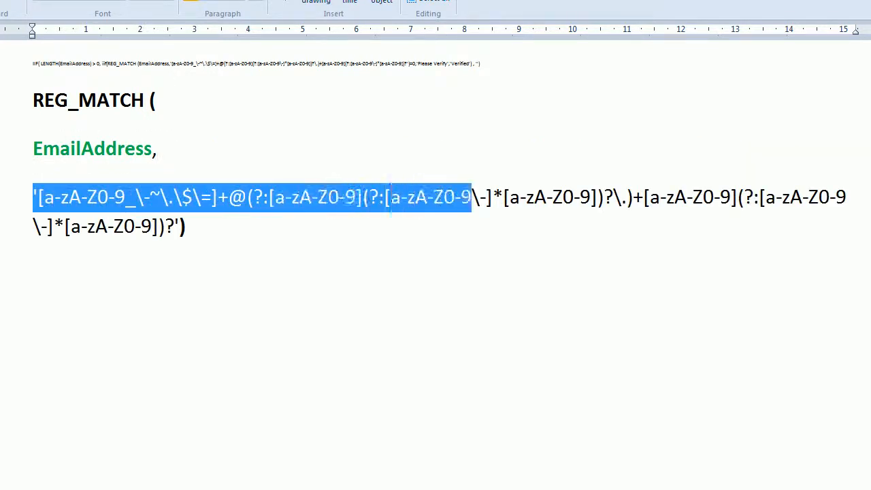
key("shift+Right")
key("shift+Right")
key("shift+Right")
key("shift+Right")
key("shift+Right")
key("shift+Right")
key("shift+Right")
key("shift+Right")
key("shift+Right")
key("shift+Right")
key("shift+Right")
key("shift+Right")
key("shift+Right")
key("shift+Right")
key("shift+Right")
key("shift+Right")
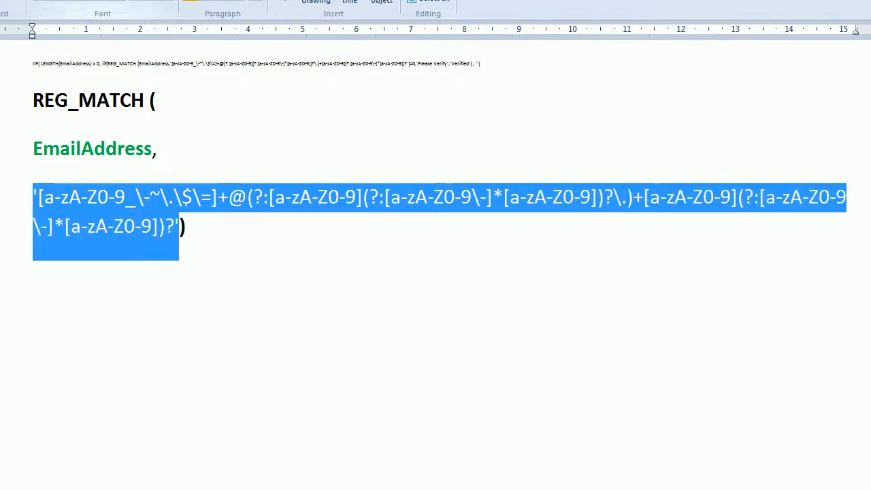
left_click(169, 1)
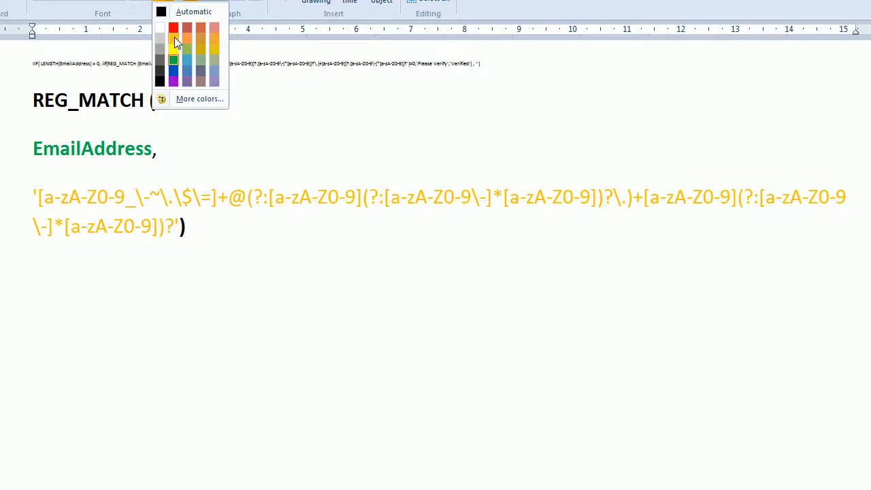
left_click(174, 82)
key("ctrl+b")
key("Right")
key("Return")
- Examine the pattern's first character class, [a-zA-Z0-9_\-~\.\$\=], and the plus sign after it by highlighting them
key("Up")
key("Up")
key("Up")
key("Down")
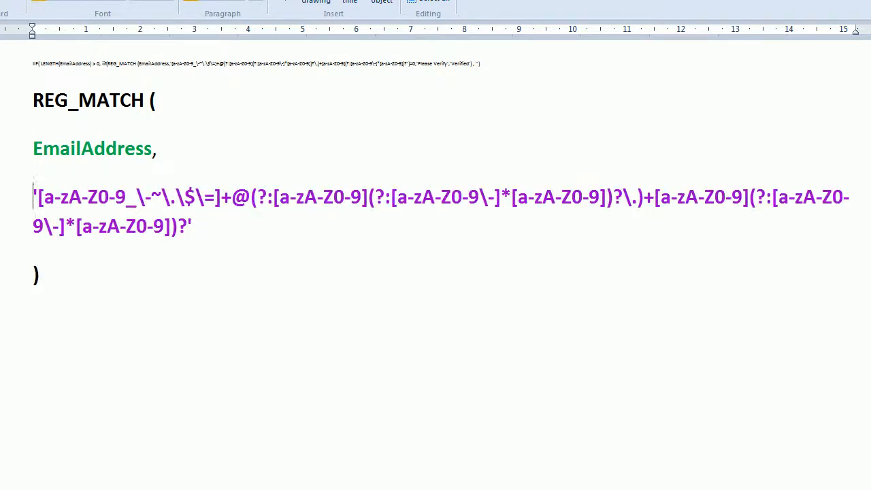
key("Right")
key("Right")
key("Left")
key("Left")
key("Right")
key("Right")
key("Right")
key("Left")
key("Left")
key("shift+Right")
key("shift+Right")
key("shift+Right")
key("shift+Right")
key("shift+Right")
key("shift+Right")
key("shift+Right")
key("shift+Right")
key("shift+Right")
key("shift+Right")
key("shift+Right")
key("shift+Right")
key("shift+Right")
key("shift+Right")
key("shift+Right")
key("shift+Right")
key("shift+Right")
key("shift+Right")
key("shift+Right")
key("shift+Right")
key("shift+Right")
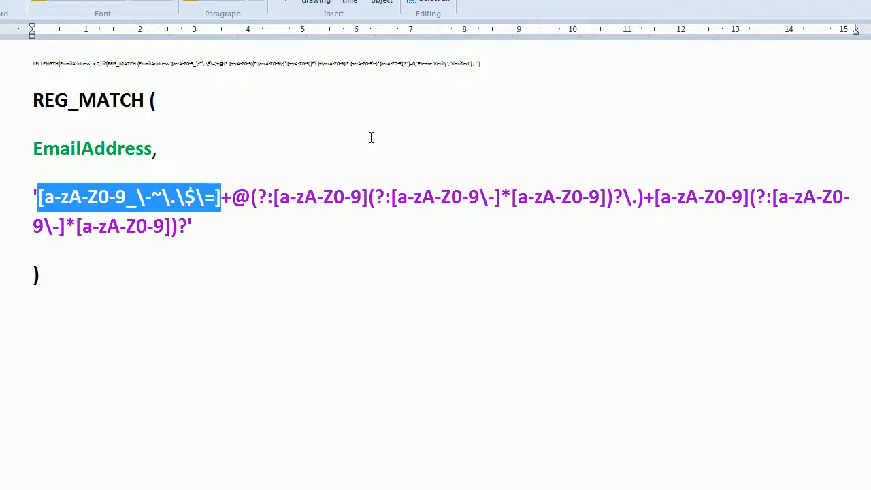
key("shift+Left")
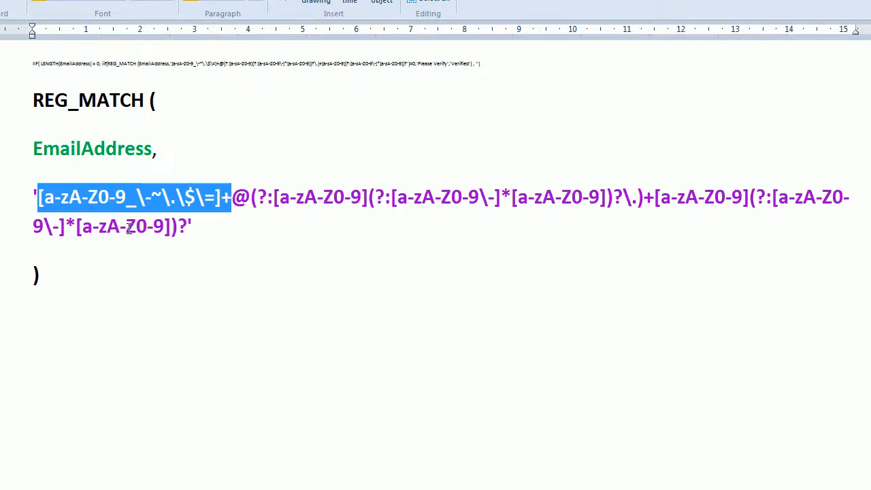
- Highlight the first character class again, extending the selection one character at a time from its opening bracket through the plus sign
left_click(43, 199)
key("Left")
key("shift+Right")
key("shift+Right")
key("shift+Right")
key("shift+Right")
key("shift+Right")
key("shift+Right")
key("shift+Right")
key("shift+Right")
key("shift+Right")
key("shift+Right")
key("shift+Right")
key("shift+Right")
key("shift+Right")
key("shift+Right")
key("shift+Right")
key("shift+Right")
key("shift+Right")
key("shift+Right")
key("shift+Right")
key("shift+Right")
key("shift+Right")
key("shift+Left")
key("shift+Right")
- Highlight only the @ sign that follows the first character class and its plus sign
key("Left")
key("Right")
key("Right")
key("Right")
key("Right")
key("Right")
key("Right")
key("Right")
key("Right")
key("Right")
key("Right")
key("Right")
key("Right")
key("Right")
key("Right")
key("Right")
key("Right")
key("Right")
key("Right")
key("Right")
key("Right")
key("Right")
key("Right")
key("Right")
key("shift+Left")
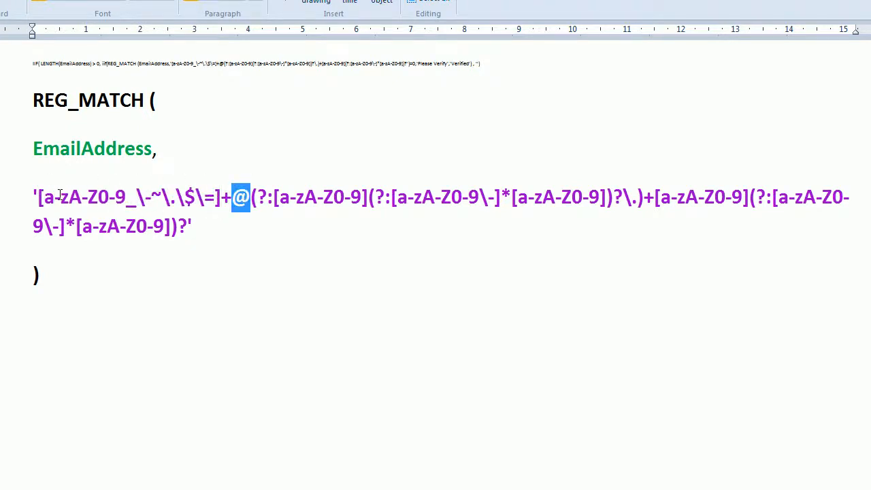
- Highlight everything before the @ sign, backwards to the opening bracket of the first character class
key("Left")
key("shift+Left")
key("shift+Left")
key("shift+Left")
key("shift+Left")
key("shift+Left")
key("shift+Left")
key("shift+Left")
key("shift+Left")
key("shift+Left")
key("shift+Left")
key("shift+Left")
key("shift+Left")
key("shift+Left")
key("shift+Left")
key("shift+Left")
key("shift+Left")
key("shift+Left")
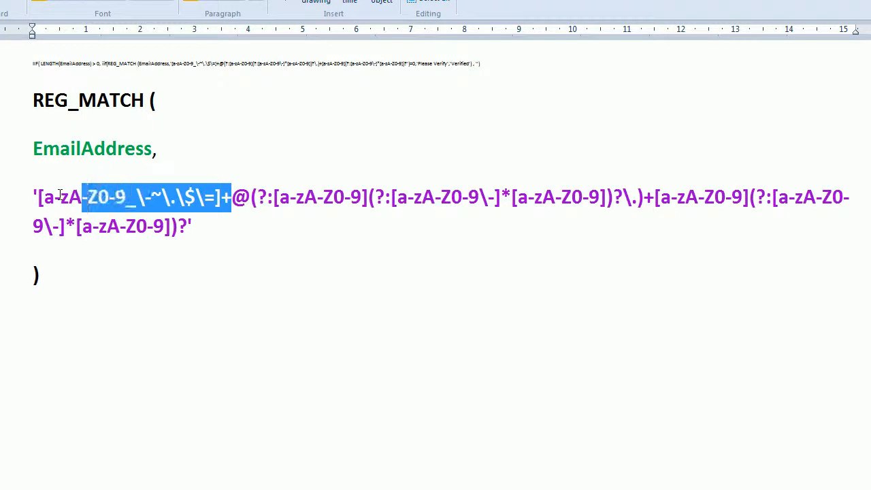
key("shift+Left")
key("shift+Left")
key("shift+Left")
key("shift+Left")
key("shift+Left")
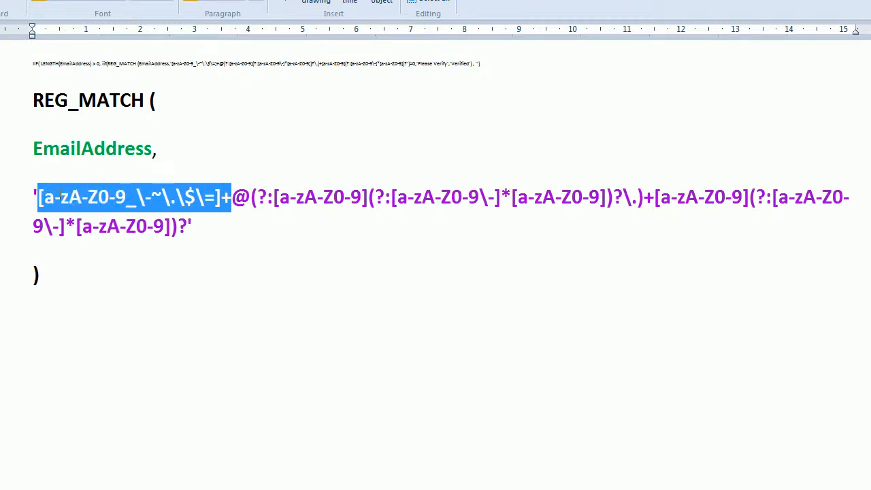
- Highlight the a-z, A-Z and 0-9 ranges of the first character class one after another
key("Right")
key("Left")
key("Left")
key("Left")
key("Left")
key("Left")
key("Left")
key("Left")
key("Left")
key("Left")
key("Left")
key("Left")
key("Left")
key("Left")
key("Left")
key("Left")
key("Left")
key("Left")
key("Left")
key("Left")
key("Left")
key("Left")
key("shift+Right")
key("shift+Right")
key("shift+Right")
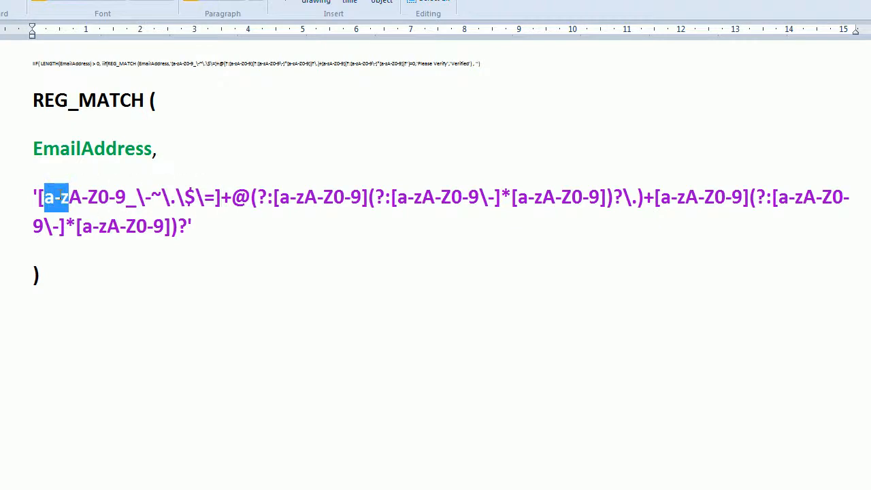
key("Right")
key("shift+Right")
key("shift+Right")
key("shift+Right")
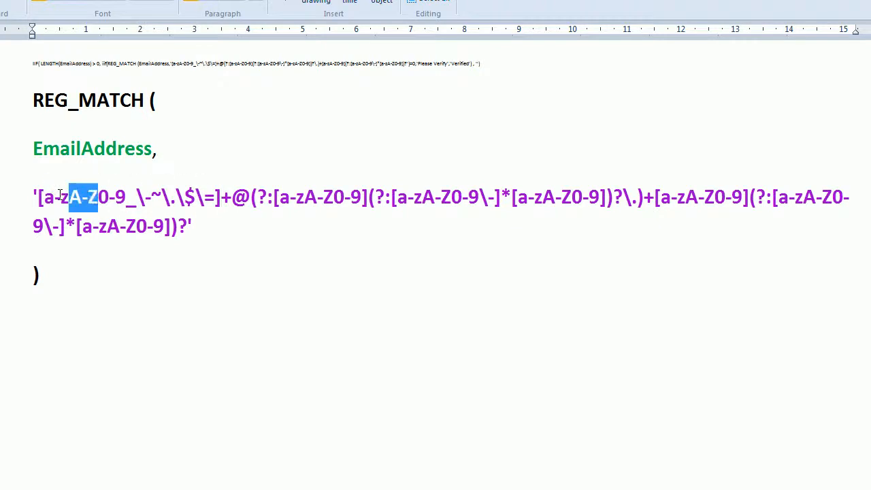
key("Right")
key("shift+Right")
key("shift+Right")
key("shift+Right")
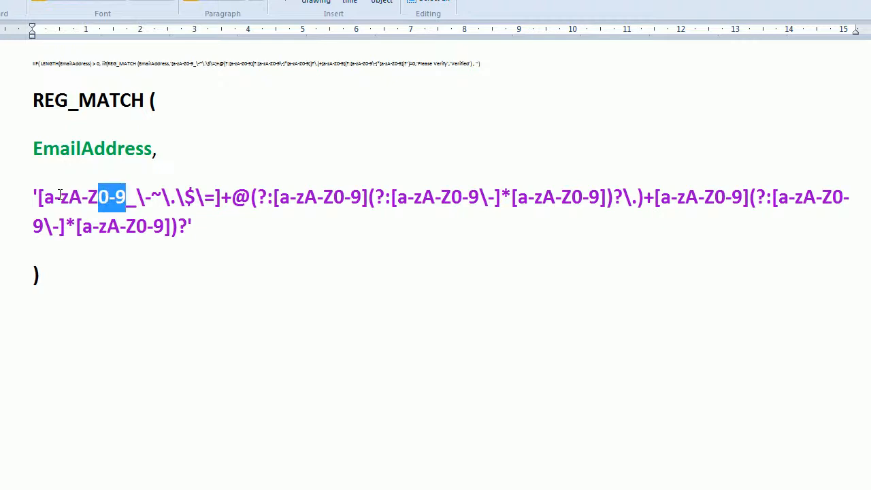
- Highlight the special characters _\-~\.\$\= at the end of the first character class
key("Right")
key("shift+Right")
key("shift+Right")
key("shift+Right")
key("shift+Right")
key("shift+Right")
key("shift+Right")
key("shift+Right")
key("shift+Right")
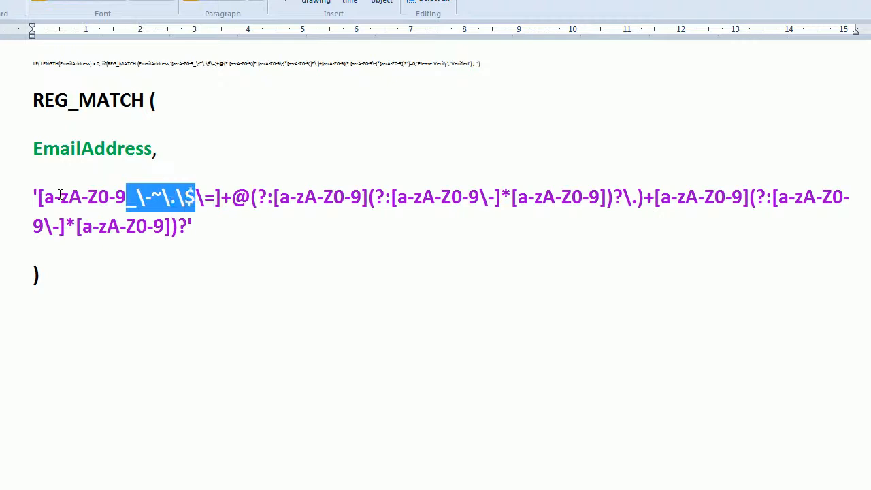
key("shift+Right")
key("shift+Right")
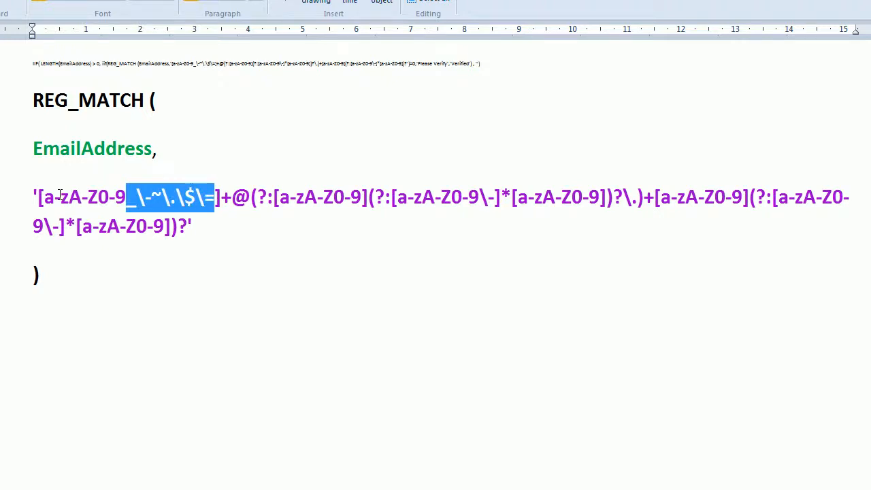
- Examine the start of the group right after the @ sign by highlighting it from its opening parenthesis
key("Right")
key("Right")
key("Right")
key("Right")
key("Right")
key("Left")
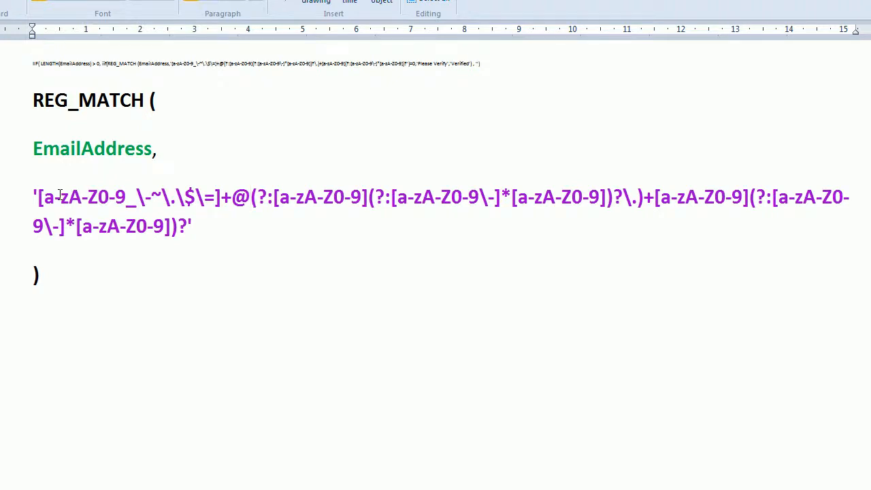
key("shift+Right")
key("shift+Right")
key("shift+Right")
key("shift+Right")
key("shift+Right")
key("shift+Right")
key("shift+Right")
key("shift+Right")
key("shift+Right")
key("Left")
key("Right")
- Add a new paragraph below the closing parenthesis with the sample domain text "@i.am.over.here.com"
key("Down")
key("Down")
key("Return")
type("@")
type("te")
key("BackSpace")
key("BackSpace")
type("i.am.over.her")
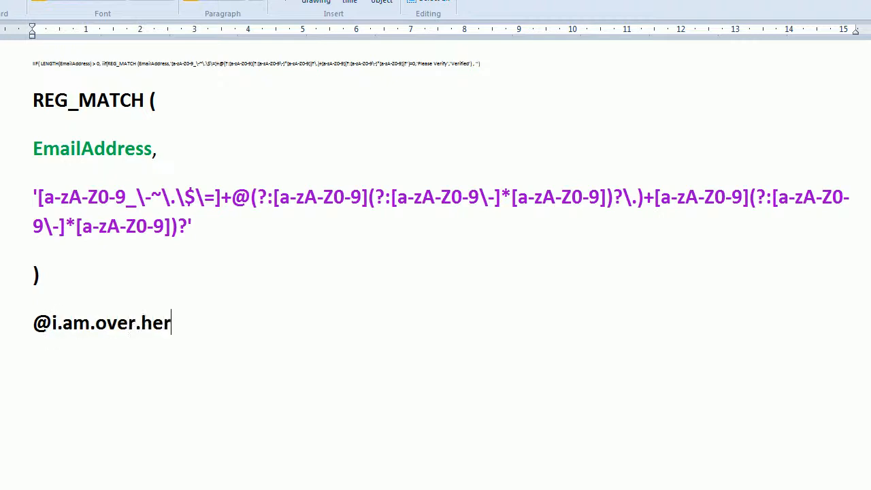
type("e.com")
- Highlight the "com" ending of the sample text, and also the whole domain "i.am.over.here.com" after its @ sign
key("shift+Left")
key("shift+Left")
key("shift+Left")
key("Left")
key("Left")
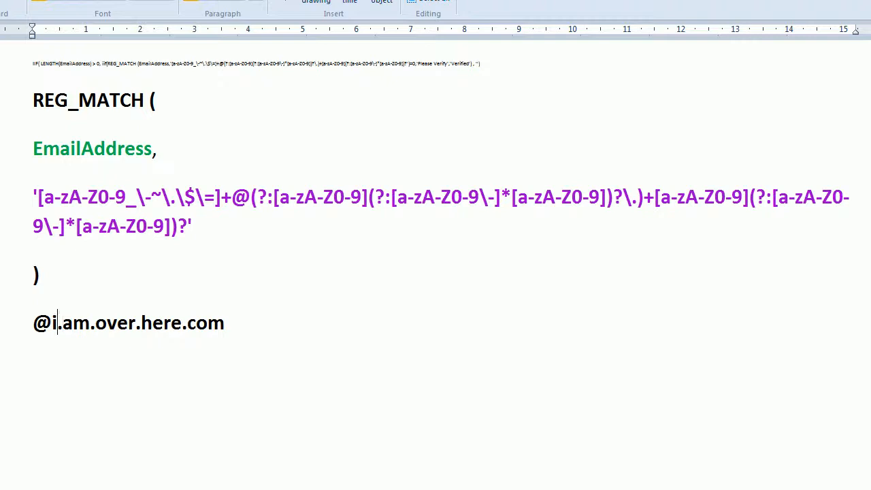
left_click_drag(52, 324, 224, 324)
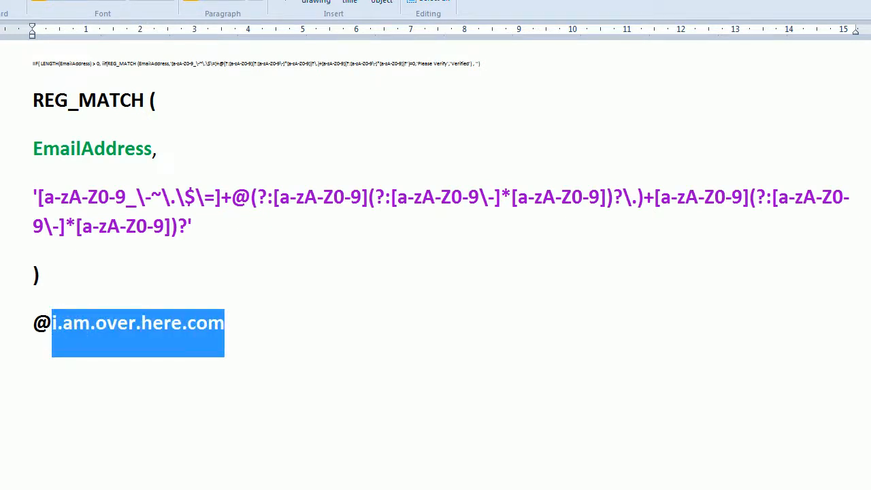
- Examine the domain part of the pattern, from the group right after the @ sign to the closing quote
key("Up")
key("Up")
key("Up")
key("Up")
key("Down")
key("Right")
key("Right")
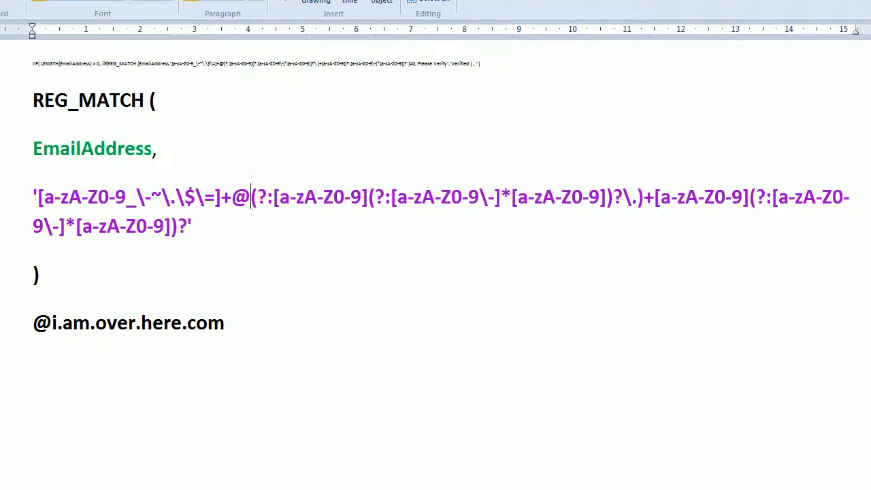
left_click(193, 226)
left_click(252, 196)
left_click(192, 226)
- Highlight the whole quoted regular expression between the comma after EmailAddress and its closing quote
left_click_drag(193, 225, 158, 148)
left_click(158, 148)
left_click(161, 197)
left_click(171, 196)
left_click(157, 148)
key("Right")
key("shift+Down")
key("shift+Down")
key("shift+Left")
key("Right")
- Switch to the browser and look through the RegExLib.com home page down to its regex help forum links
mouse_move(170, 486)
left_click(188, 457)
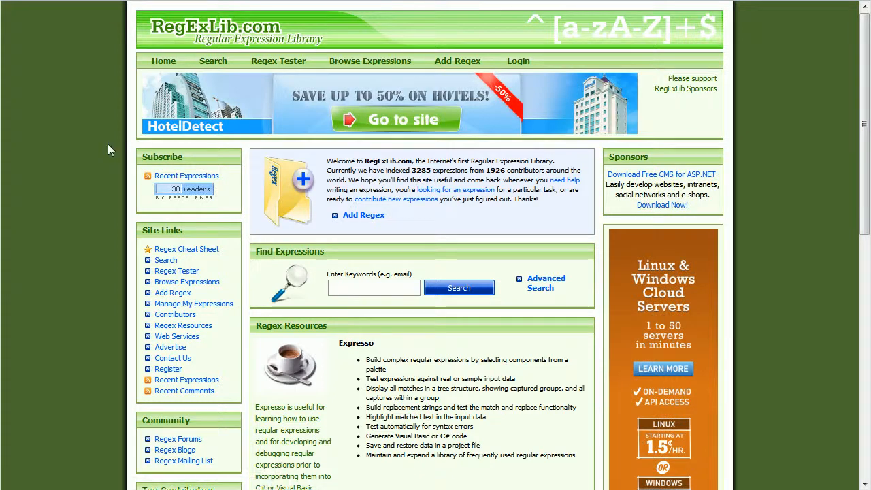
scroll(107, 183, "down", 3)
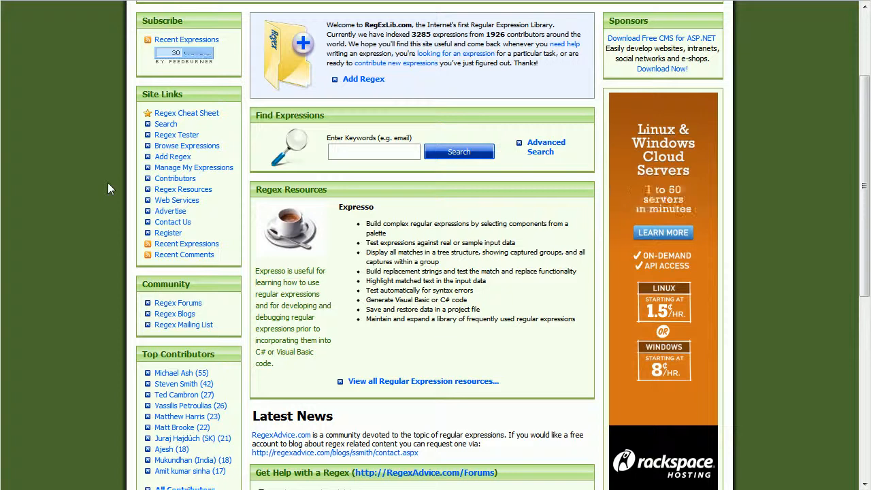
scroll(107, 182, "down", 5)
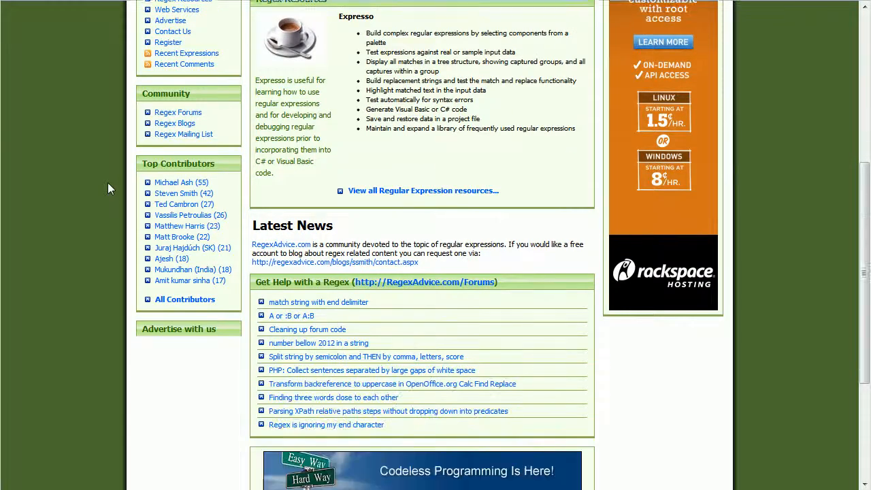
scroll(108, 182, "up", 8)
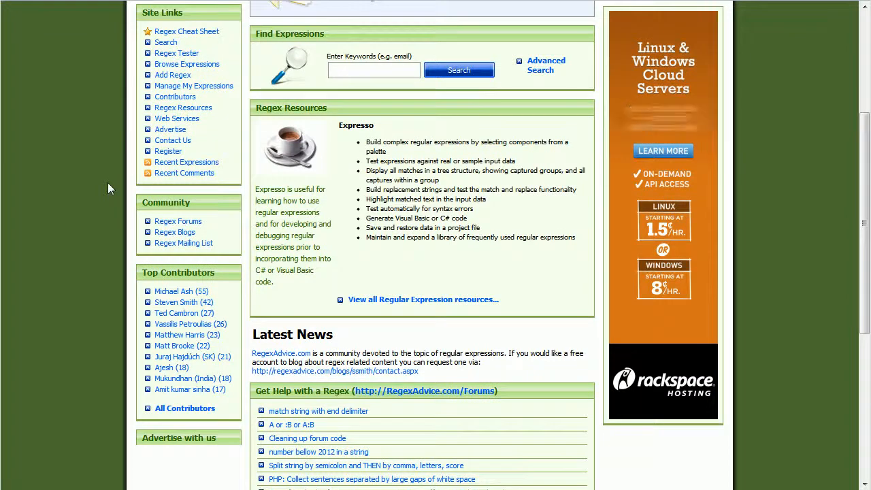
scroll(107, 183, "down", 4)
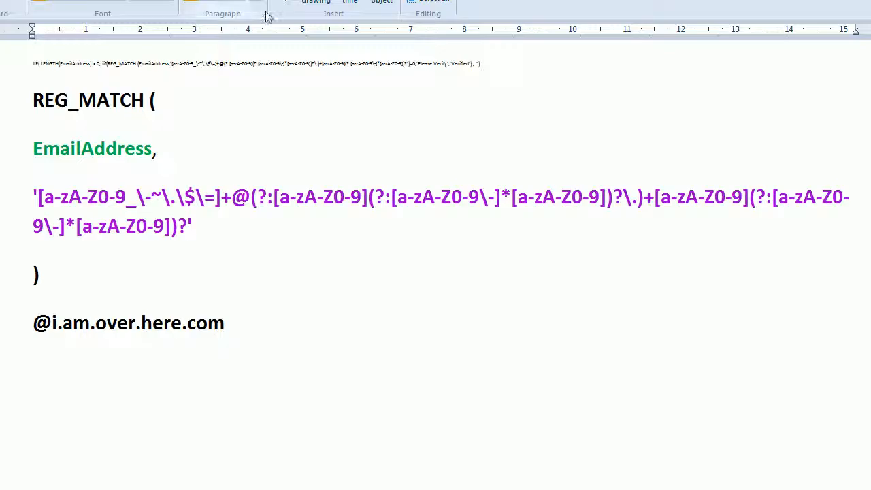
- Return to the WordPad document and join the closing parenthesis onto the end of the quoted pattern
left_click(228, 147)
key("Up")
key("Right")
key("Up")
key("Up")
key("Down")
key("Down")
key("Down")
key("Up")
key("Up")
key("Up")
key("Down")
key("Down")
key("Down")
key("BackSpace")
key("BackSpace")
- Join the quoted pattern onto the "EmailAddress," line directly after its comma
key("Up")
key("Up")
key("Right")
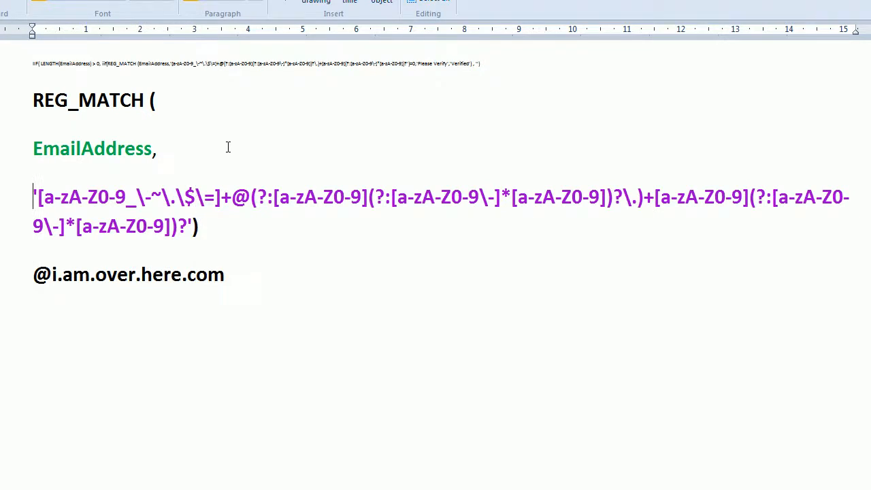
key("BackSpace")
key("BackSpace")
- Join the EmailAddress line onto the "REG_MATCH (" line so the function call forms one paragraph
key("Down")
key("Down")
key("Home")
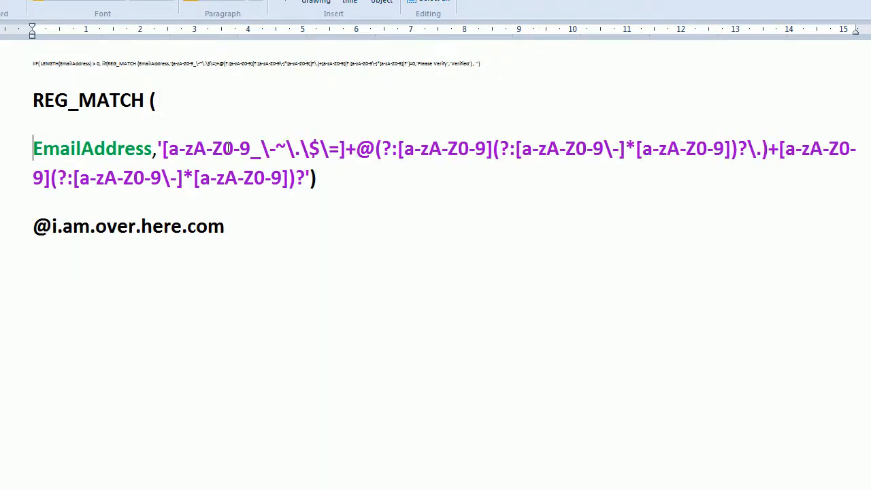
key("BackSpace")
key("BackSpace")
- Delete the whole coloured REG_MATCH paragraph between the small IIF formula and the sample domain
key("Down")
key("Left")
key("Left")
key("Left")
key("Left")
key("Left")
key("Left")
key("Left")
key("Left")
key("Left")
key("Left")
key("Left")
key("Left")
key("Left")
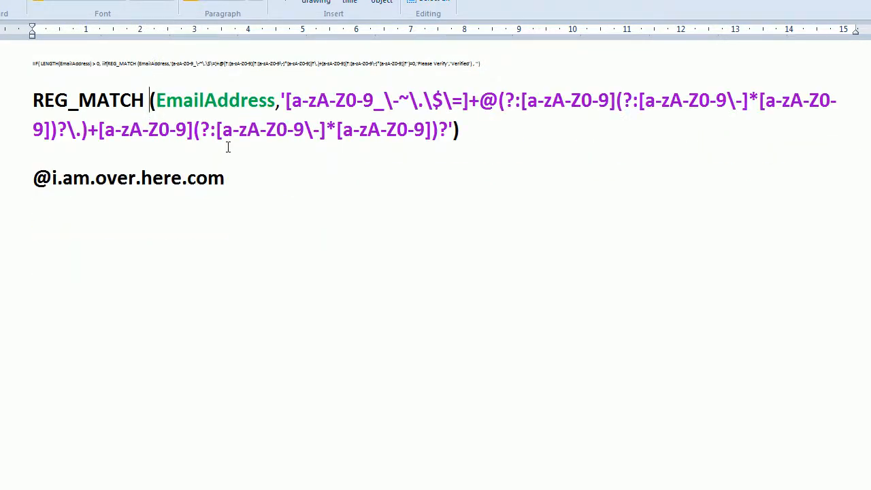
key("shift+Right")
key("shift+Right")
key("shift+Right")
key("shift+Right")
key("shift+Right")
key("shift+Right")
key("shift+Right")
key("shift+Right")
key("shift+Right")
key("shift+Right")
key("shift+Right")
key("shift+Right")
key("shift+Right")
key("shift+Right")
key("shift+Right")
key("shift+Right")
key("shift+Right")
key("shift+Right")
key("shift+Right")
key("shift+Right")
key("shift+Right")
key("shift+Right")
key("shift+Right")
key("shift+Right")
key("shift+Right")
key("shift+Right")
key("shift+Right")
key("shift+Right")
key("shift+Right")
key("shift+Right")
key("shift+Right")
key("shift+Right")
key("shift+Right")
key("shift+Right")
key("shift+Right")
key("shift+Right")
key("shift+Right")
key("shift+Right")
key("shift+Right")
key("shift+Right")
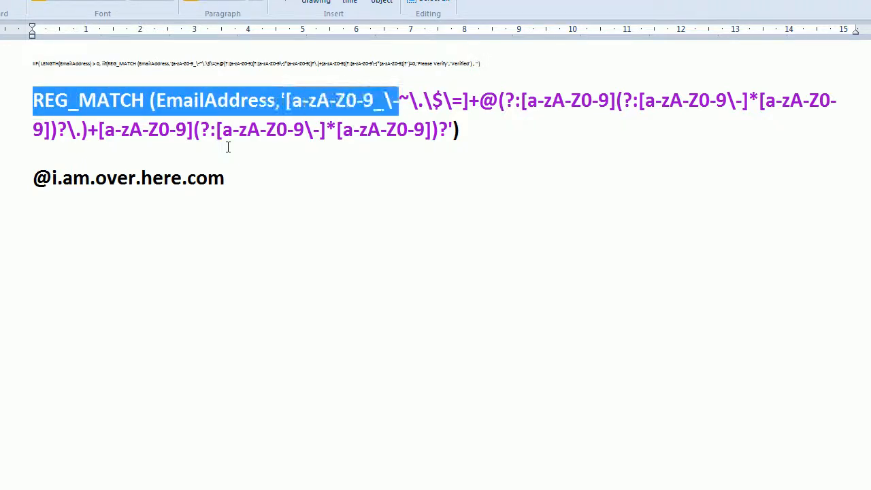
key("ctrl+shift+Down")
key("Delete")
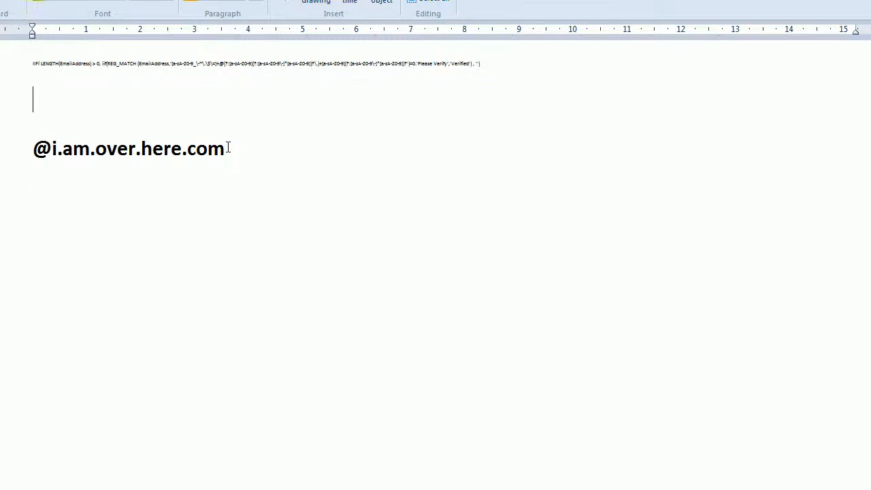
- Enlarge the font of the complete IIF formula in the first paragraph until it spans three lines
key("shift+Up")
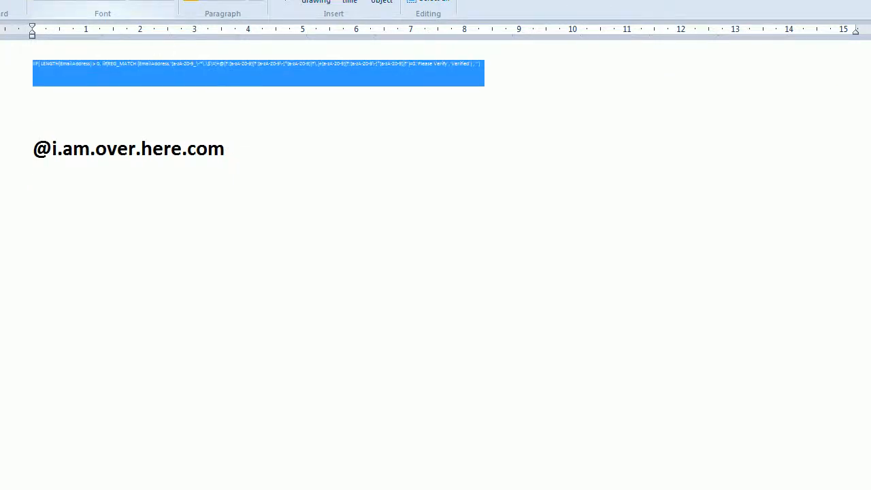
key("ctrl+shift+period")
key("ctrl+shift+period")
key("ctrl+shift+period")
key("ctrl+shift+period")
key("ctrl+shift+period")
key("ctrl+shift+period")
key("ctrl+shift+period")
key("ctrl+shift+period")
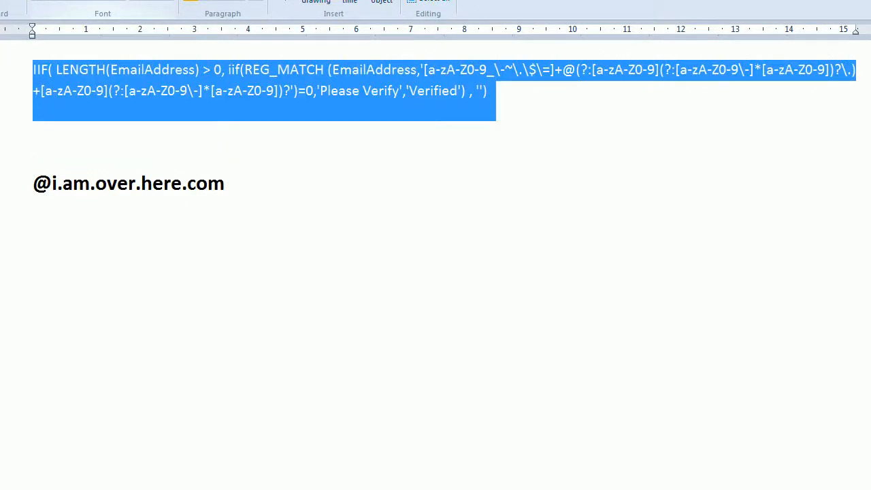
key("ctrl+shift+period")
key("ctrl+shift+period")
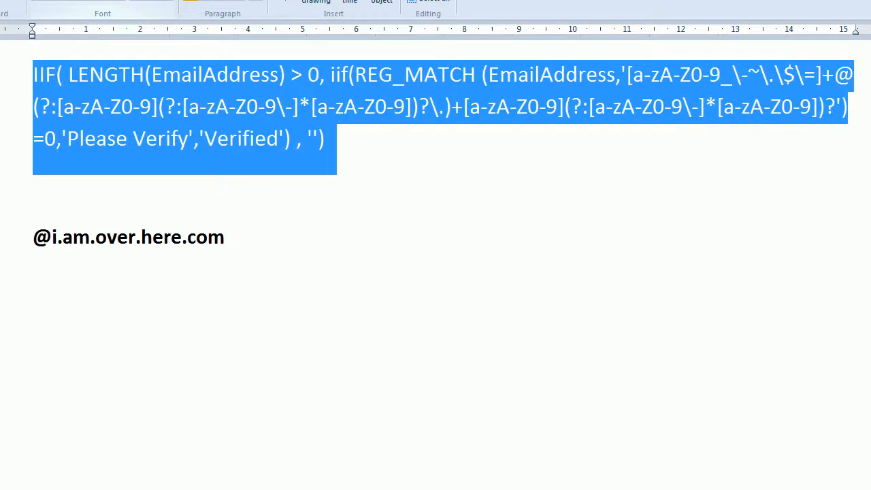
- Replace the plain REG_MATCH call inside the complete IIF formula with the copied bold, coloured version
left_click(622, 78)
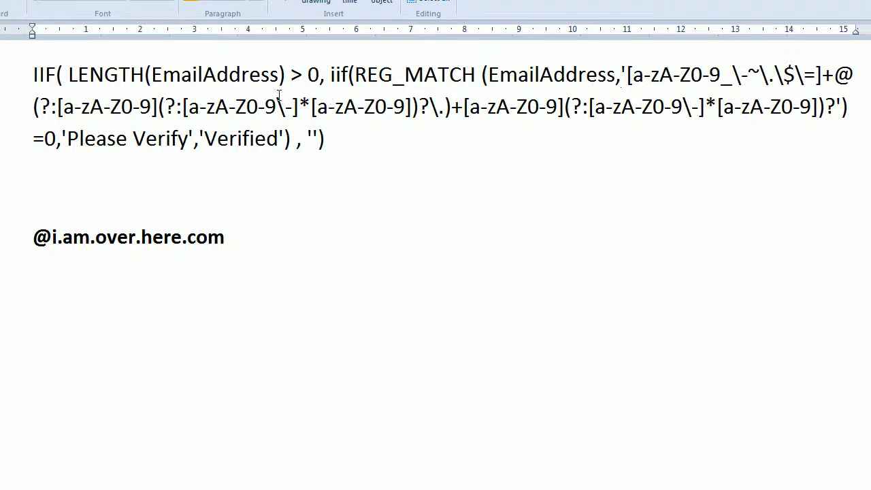
left_click(855, 107)
key("shift+Left")
key("shift+Left")
key("shift+Left")
key("shift+Left")
key("shift+Left")
key("shift+Left")
key("shift+Left")
key("shift+Left")
key("shift+Left")
key("shift+Left")
key("shift+Left")
key("shift+Left")
key("shift+Left")
key("shift+Left")
key("shift+Left")
key("shift+Left")
key("shift+Left")
key("shift+Left")
key("shift+Left")
key("shift+Left")
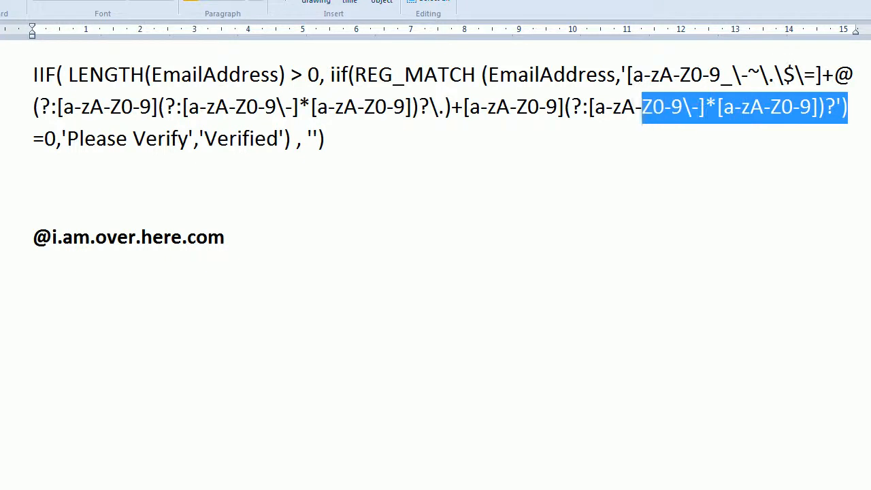
key("shift+Up")
key("shift+Up")
key("shift+Down")
key("shift+Up")
key("shift+Right")
key("shift+Right")
key("shift+Right")
key("shift+Right")
key("shift+Right")
key("shift+Right")
key("shift+Right")
key("ctrl+c")
key("shift+Right")
key("shift+Right")
key("shift+Right")
key("shift+Right")
key("shift+Right")
key("shift+Right")
key("shift+Right")
key("shift+Right")
key("shift+Right")
key("shift+Right")
key("shift+Right")
key("shift+Right")
key("shift+Right")
key("shift+Right")
key("shift+Right")
key("shift+Right")
key("shift+Right")
key("shift+Right")
key("shift+Right")
key("shift+Right")
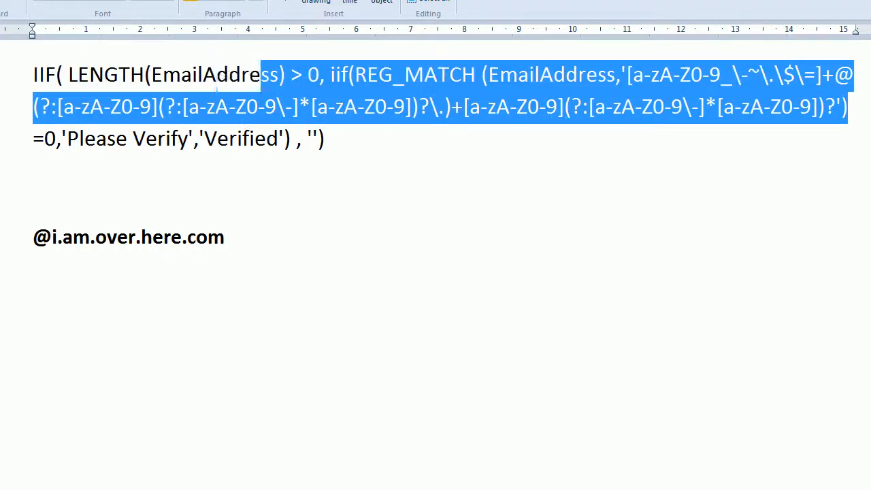
key("ctrl+v")
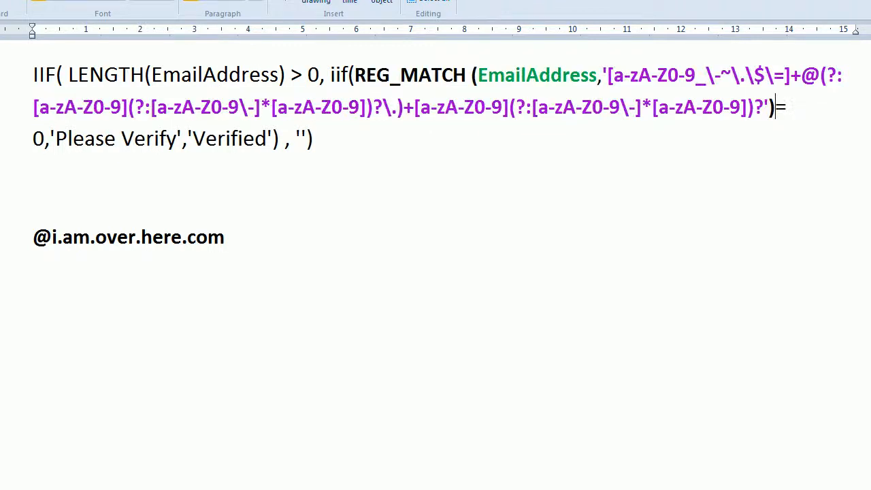
- Highlight the coloured REG_MATCH call, from its name through the end of the email pattern
key("ctrl+Left")
key("ctrl+Left")
key("ctrl+Left")
key("ctrl+Left")
key("ctrl+Left")
key("ctrl+Left")
key("ctrl+Left")
key("Up")
key("Left")
key("Left")
key("Right")
key("shift+Down")
key("shift+Right")
key("shift+Right")
key("shift+Right")
key("shift+Right")
key("shift+Right")
key("shift+Right")
key("shift+Right")
key("shift+Right")
key("shift+Right")
key("shift+Right")
key("shift+Right")
key("shift+Right")
key("shift+Right")
key("shift+Right")
key("shift+Right")
key("shift+Right")
key("shift+Right")
key("shift+Right")
key("shift+Right")
key("shift+Right")
key("shift+Right")
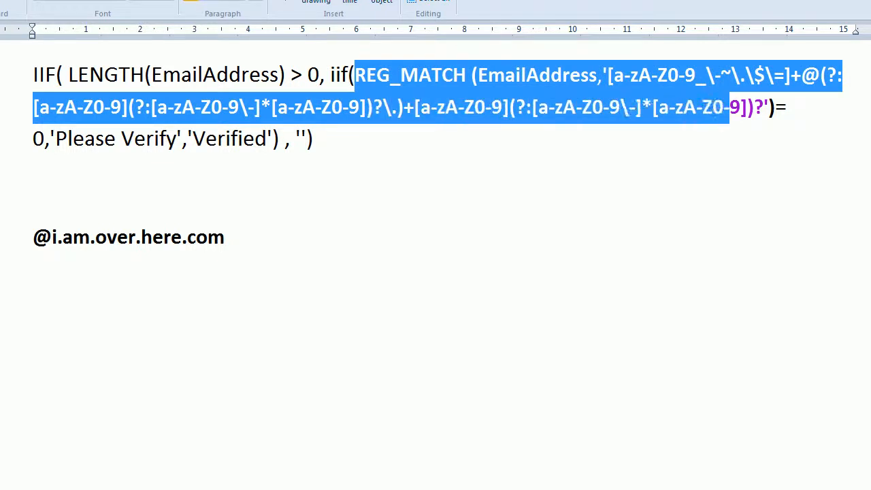
key("Right")
key("Right")
key("Right")
key("shift+Right")
- Break the formula after "> 0," so the inner "iif(" starts on its own line
key("Left")
key("Left")
key("Left")
key("Left")
key("Left")
key("Left")
key("Left")
key("Left")
key("Left")
key("Left")
key("Left")
key("Left")
key("Left")
key("Left")
key("Left")
key("Left")
key("Left")
key("Left")
key("Left")
key("Left")
key("Left")
key("Left")
key("Left")
key("Left")
key("Left")
key("Left")
key("Left")
key("Left")
key("Left")
key("Left")
key("Left")
key("Left")
key("Left")
key("Left")
key("Left")
key("Left")
key("Left")
key("Up")
key("Return")
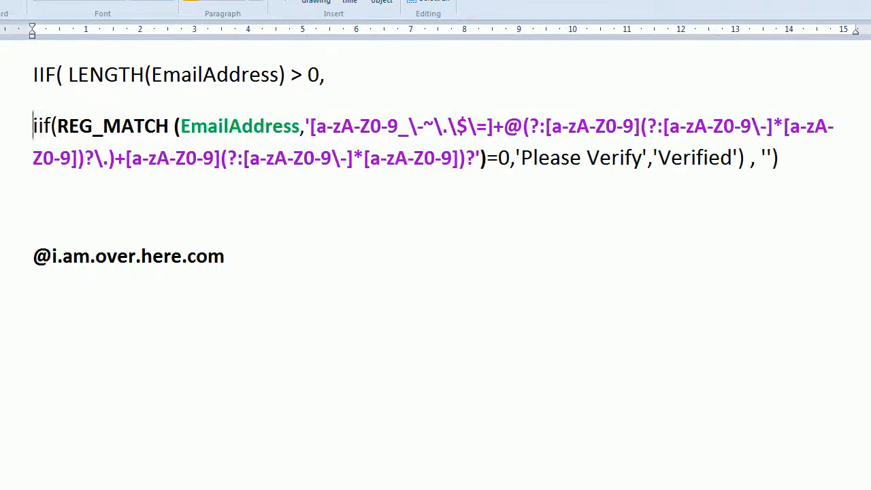
- Add a space after "iif(" and spaces around the equals sign before the 0
key("Right")
key("Right")
key("Right")
key("Right")
key("Right")
key("ctrl+Right")
key("ctrl+Right")
key("ctrl+Right")
key("ctrl+Right")
key("ctrl+Right")
key("ctrl+Right")
key("Down")
key("Right")
key("Right")
key("Right")
- Highlight the inner iif condition from REG_MATCH through "= 0"
key("shift+Up")
key("shift+Up")
key("shift+Right")
key("shift+Right")
key("shift+Right")
key("shift+Right")
key("shift+Right")
key("shift+Right")
key("shift+Right")
key("shift+Left")
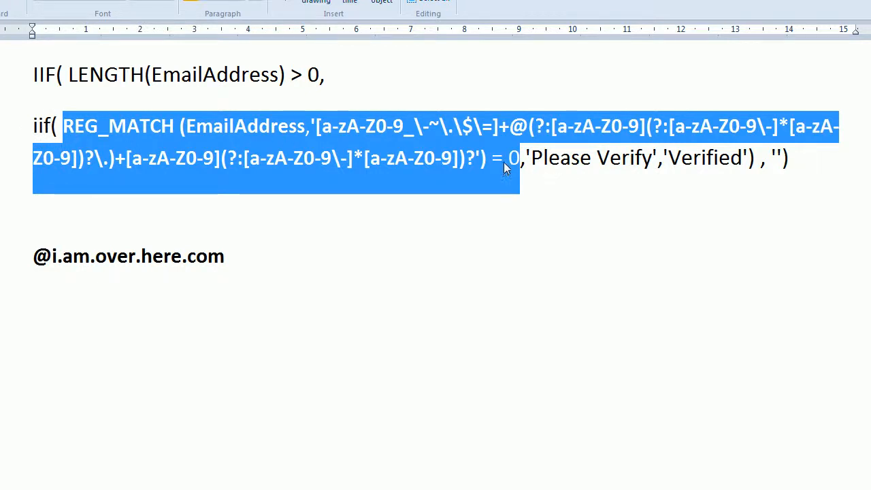
left_click_drag(515, 160, 63, 126)
- Highlight the 'Please Verify' result in the inner iif
left_click(522, 158)
mouse_move(522, 158)
left_mouse_down()
mouse_move(650, 162)
mouse_move(526, 160)
left_mouse_up()
left_click(653, 160)
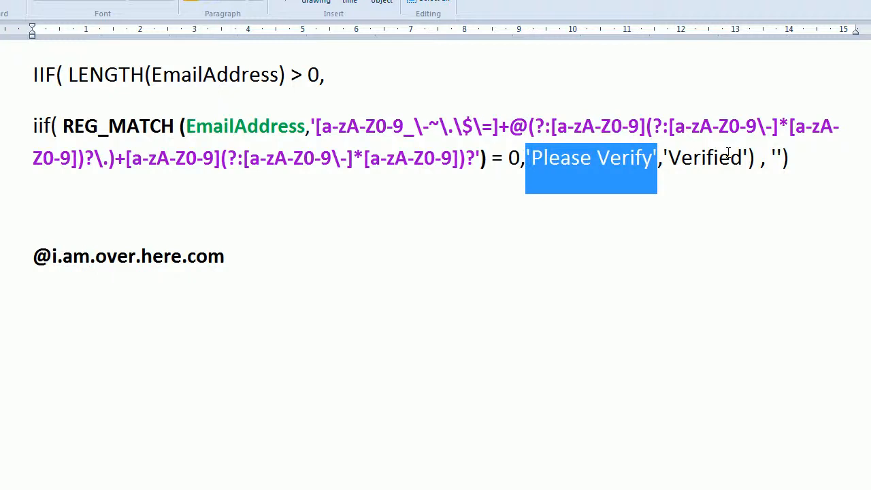
- Highlight the 'Verified' result in the inner iif
key("Left")
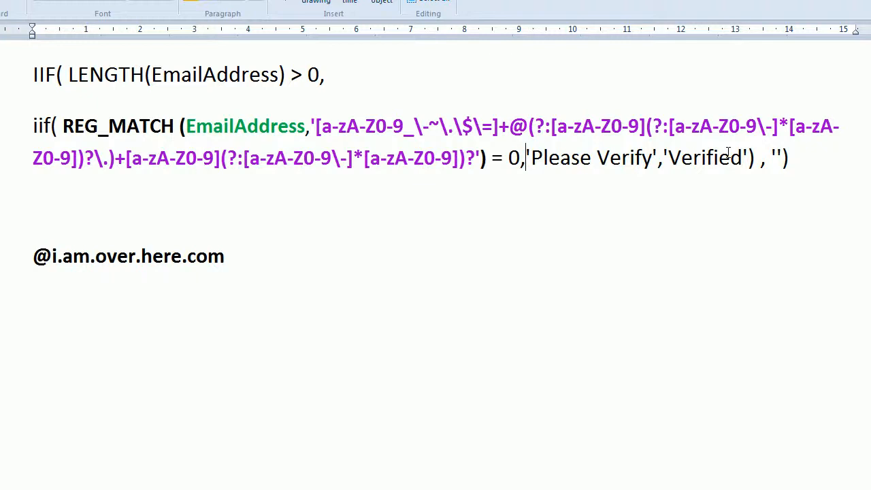
key("Left")
key("Left")
key("Right")
key("Right")
key("Right")
key("Right")
key("Right")
key("Right")
key("Right")
key("Right")
key("Right")
key("Right")
key("Right")
key("Right")
key("Right")
key("Right")
key("Right")
key("Right")
key("Right")
key("Right")
key("Left")
key("shift+Right")
key("shift+Right")
key("shift+Right")
key("shift+Right")
key("shift+Right")
key("shift+Right")
key("shift+Right")
key("shift+Right")
key("shift+Right")
key("shift+Right")
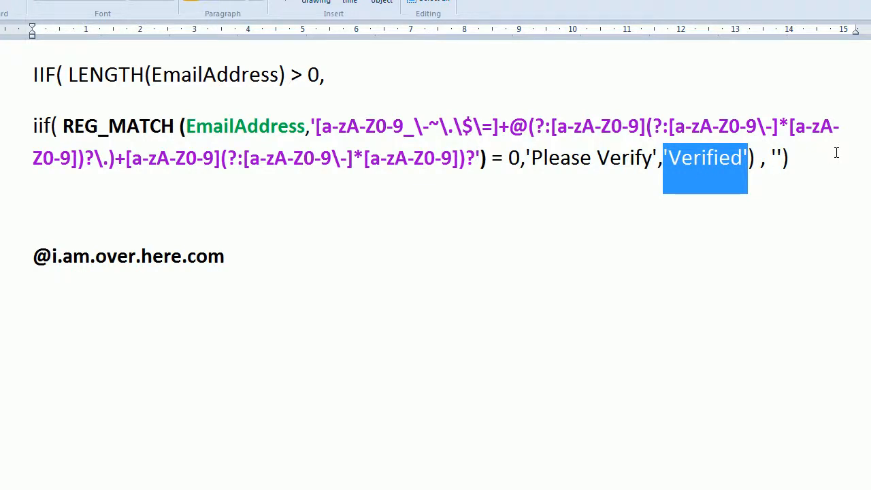
- Highlight the entire inner iif function, from its closing parenthesis after 'Verified' back to "iif("
key("Right")
key("Right")
key("shift+Left")
key("shift+Left")
key("shift+Left")
key("shift+Left")
key("shift+Left")
key("shift+Left")
key("shift+Left")
key("shift+Left")
key("shift+Left")
key("shift+Left")
key("shift+Left")
key("shift+Left")
key("shift+Left")
key("shift+Left")
key("shift+Left")
key("shift+Left")
key("shift+Left")
key("shift+Left")
key("shift+Left")
key("shift+Left")
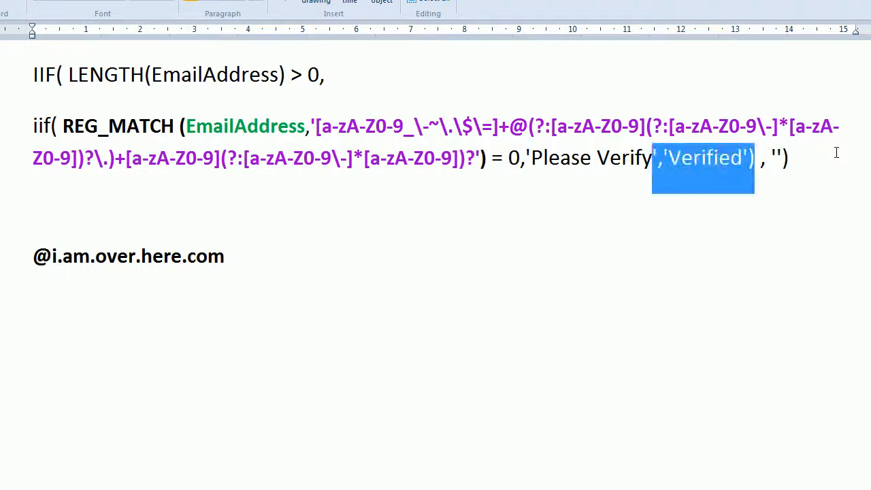
key("shift+Left")
key("shift+Left")
key("shift+Left")
key("shift+Left")
key("shift+Left")
key("shift+Left")
key("shift+Left")
key("shift+Left")
key("shift+Left")
key("shift+Left")
key("shift+Left")
key("shift+Left")
key("shift+Left")
key("shift+Left")
key("shift+Left")
key("shift+Left")
key("shift+Left")
key("shift+Left")
key("shift+Left")
key("shift+Left")
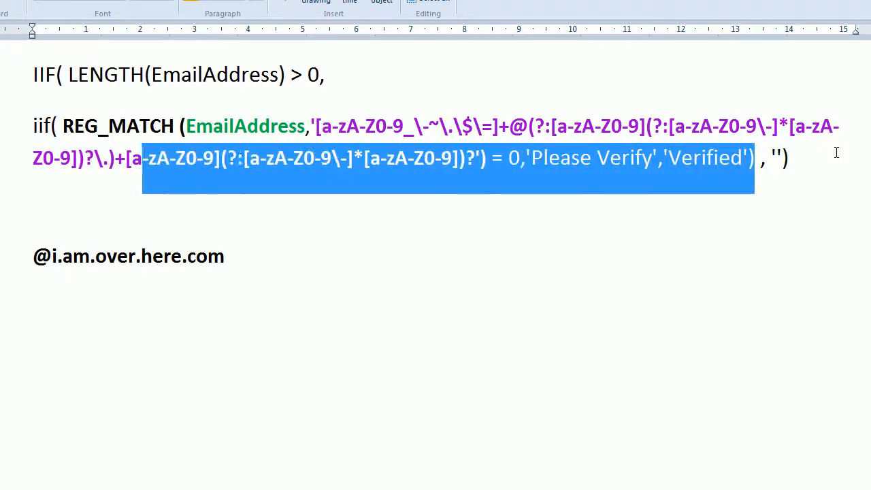
key("shift+Up")
key("shift+Left")
key("shift+Left")
key("shift+Left")
key("shift+Left")
key("shift+Left")
key("shift+Left")
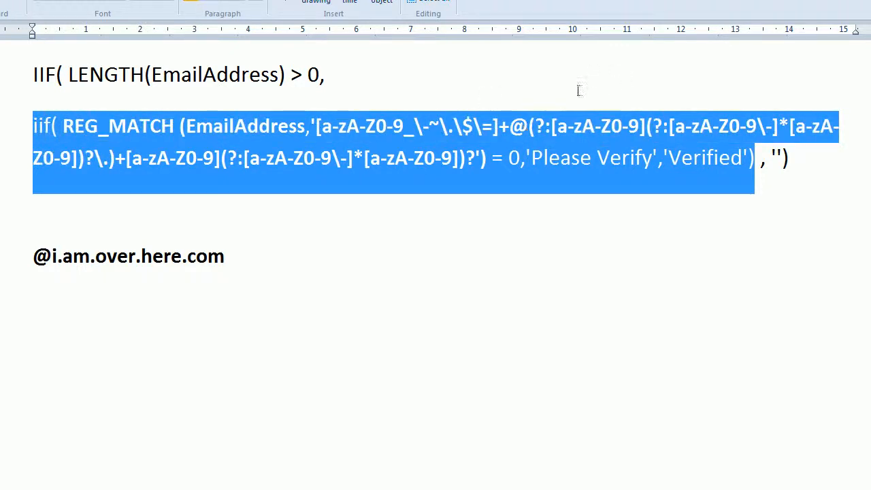
- Highlight the outer LENGTH(EmailAddress) > 0 condition, followed by the whole inner iif function
left_click_drag(70, 75, 328, 75)
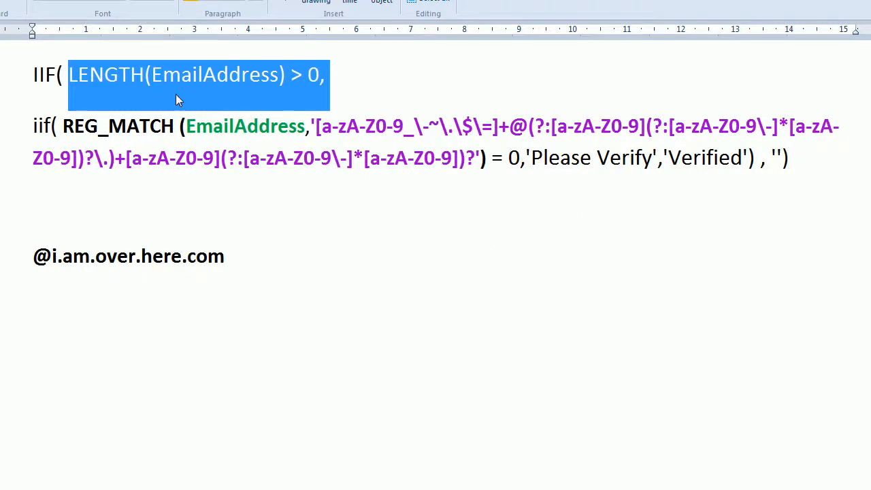
left_click_drag(33, 127, 743, 170)
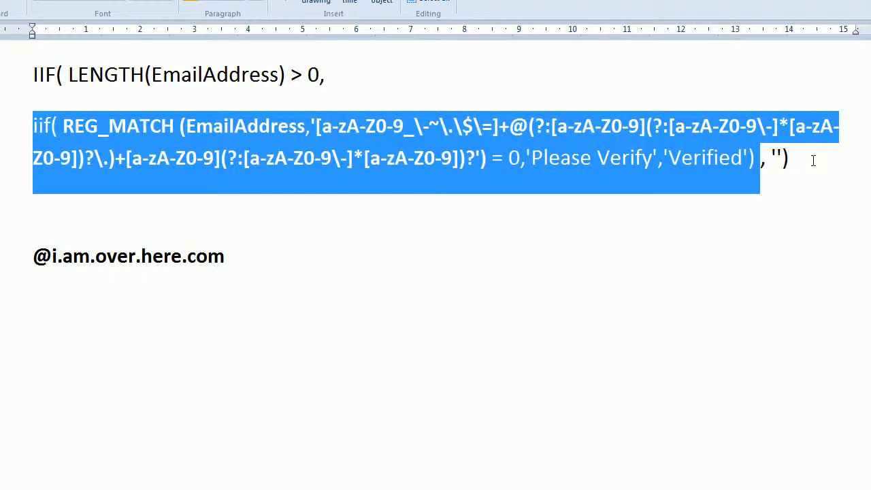
left_click(814, 160)
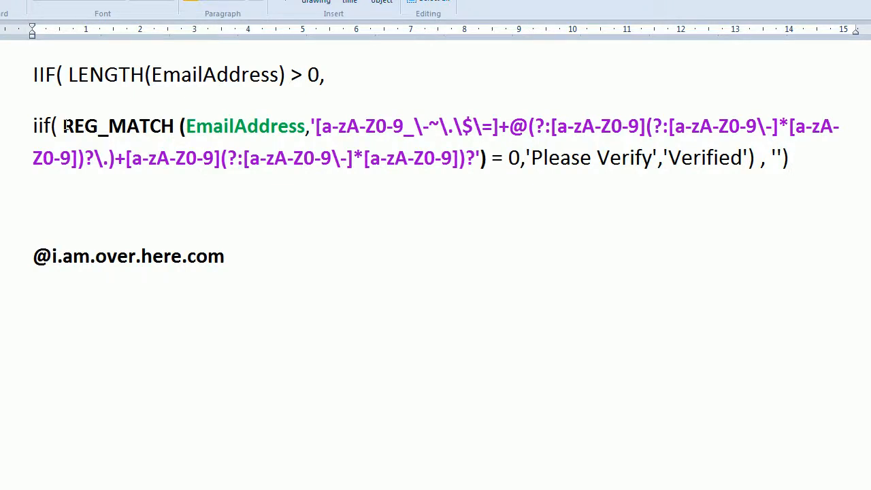
- Highlight the REG_MATCH call and its comparison with 0 once more in the inner iif
left_click_drag(63, 126, 514, 165)
left_click(45, 72)
left_click(62, 126)
left_click(519, 161)
- Switch to Informatica Cloud, validate the Email_Verified__c field expression and save it to the mapping
key("alt+Tab")
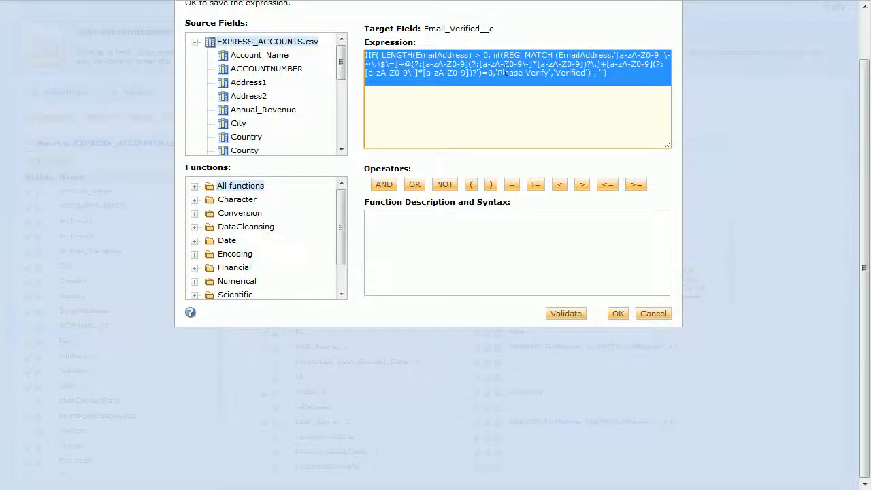
left_click(504, 73)
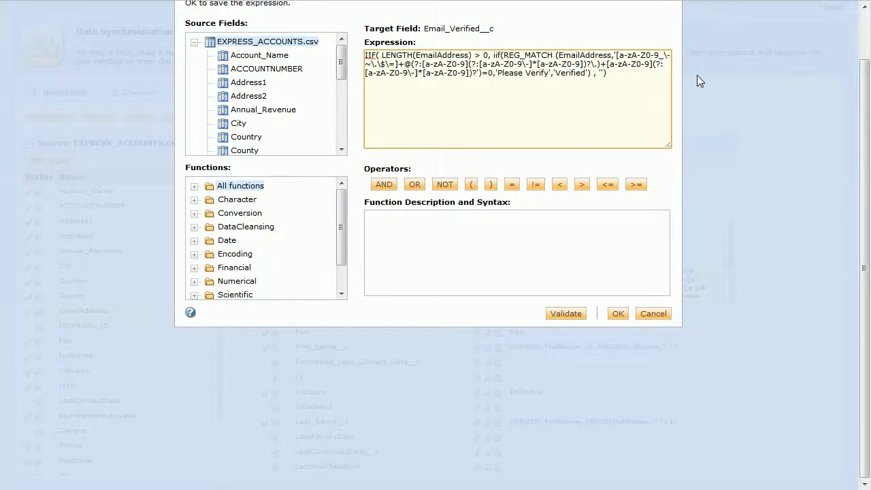
left_click_drag(630, 79, 351, 56)
left_click(575, 315)
scroll(776, 189, "up", 1)
scroll(865, 23, "up", 2)
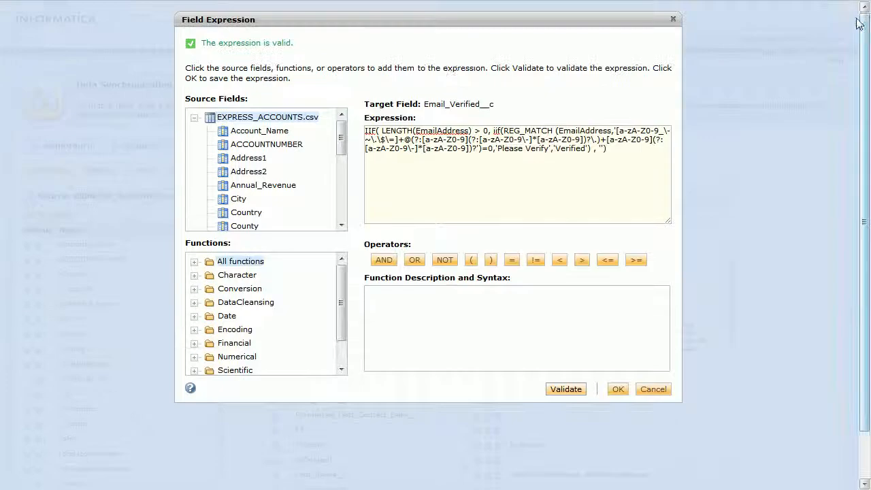
left_click(618, 390)
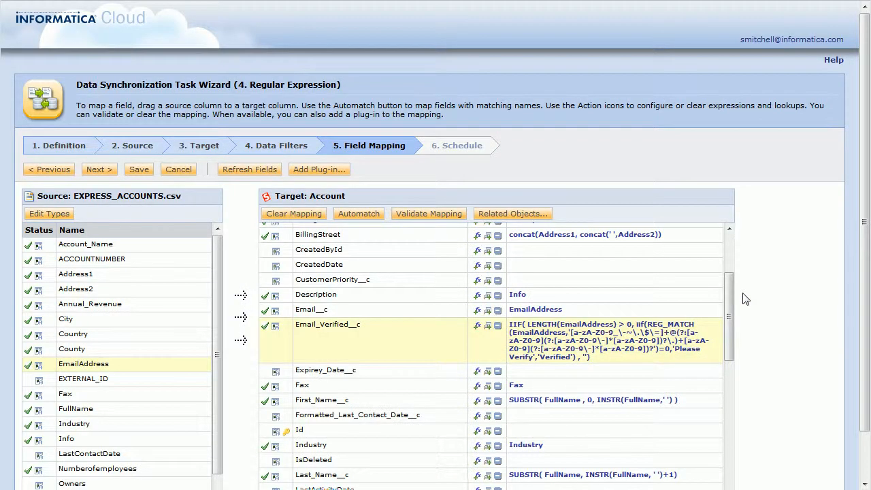
- Save the 4. Regular Expression synchronization task and run it
mouse_move(730, 319)
left_mouse_down()
mouse_move(729, 343)
mouse_move(728, 315)
left_mouse_up()
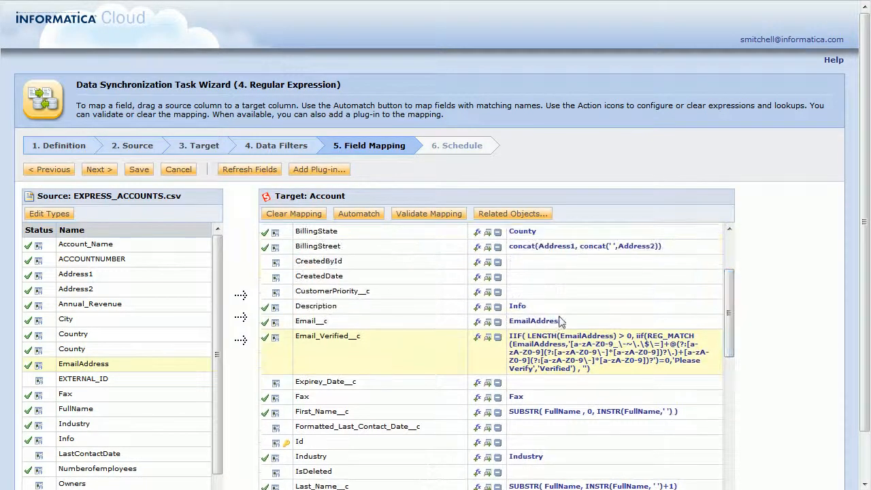
left_click(98, 169)
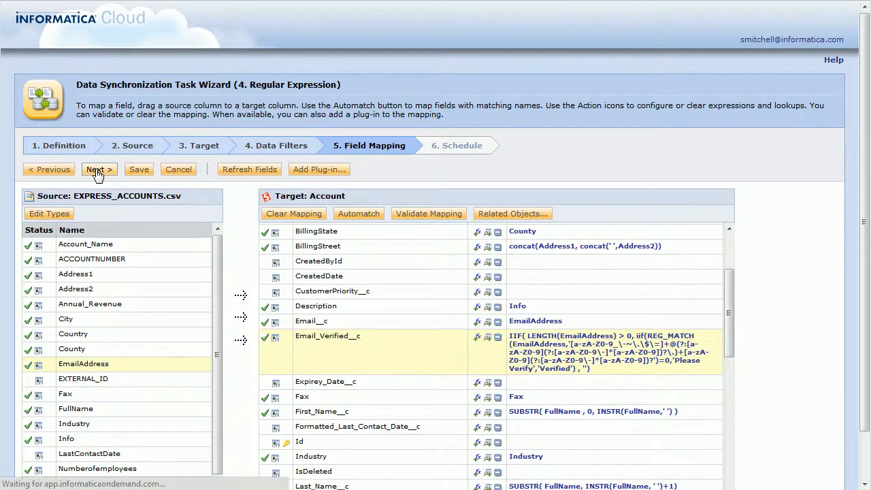
left_click(138, 170)
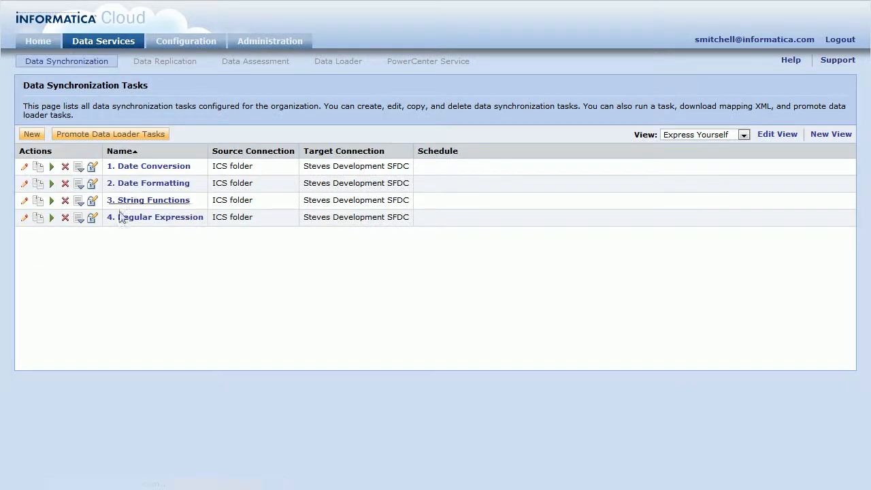
left_click(51, 217)
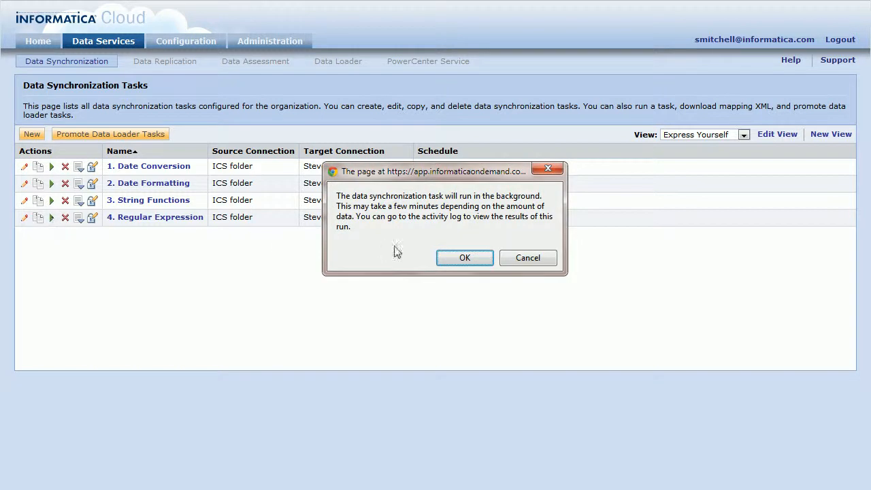
left_click(464, 258)
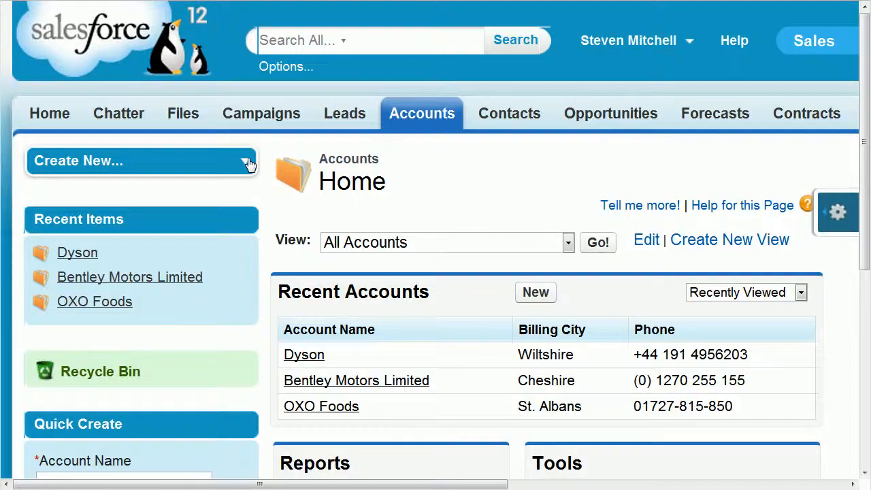
- In the Salesforce All Accounts list, open Bentley Motors Limited and check its Email and Email Verified fields under Regular Expression
left_click(601, 245)
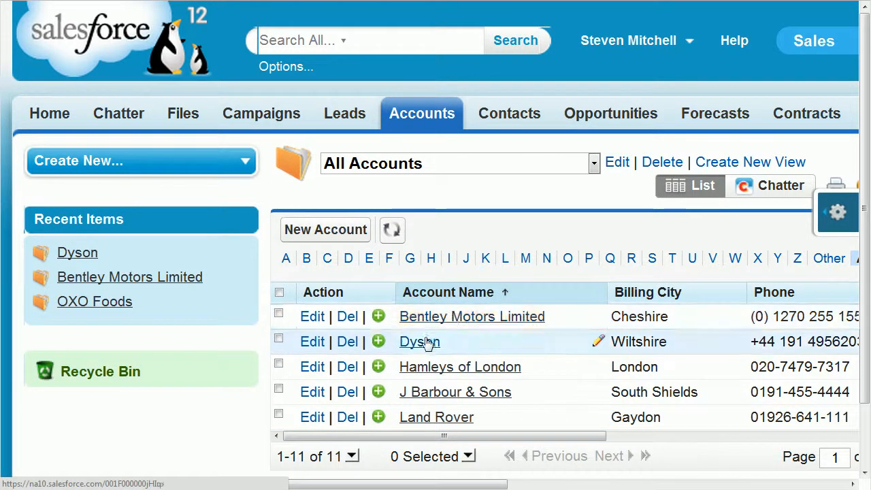
scroll(844, 272, "down", 2)
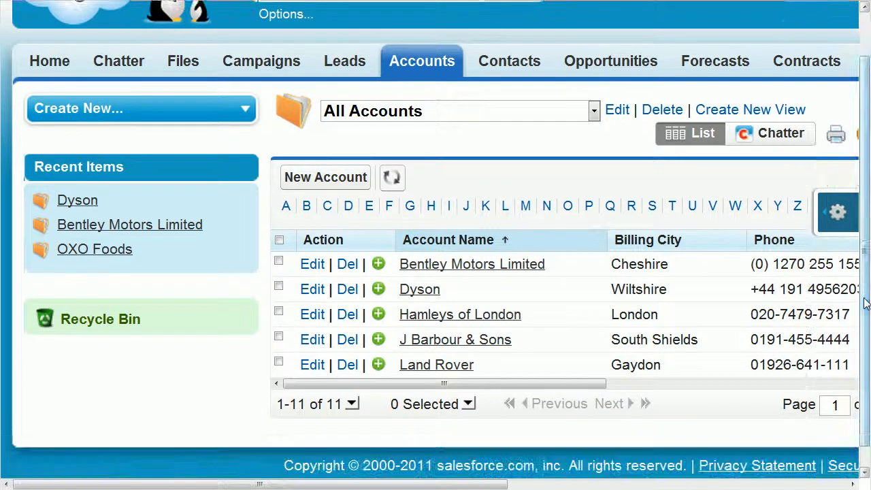
left_click(478, 265)
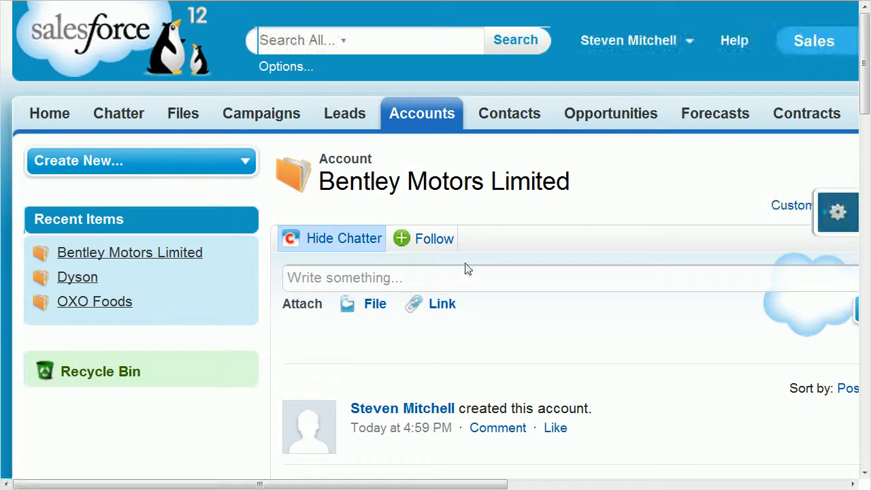
left_click_drag(864, 68, 865, 276)
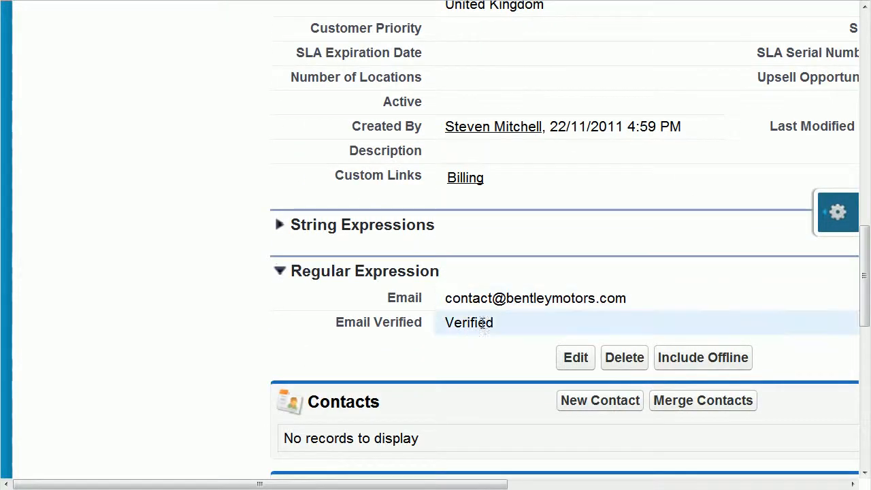
- Return to the All Accounts list, open OXO Foods and examine its account details
key("alt+Left")
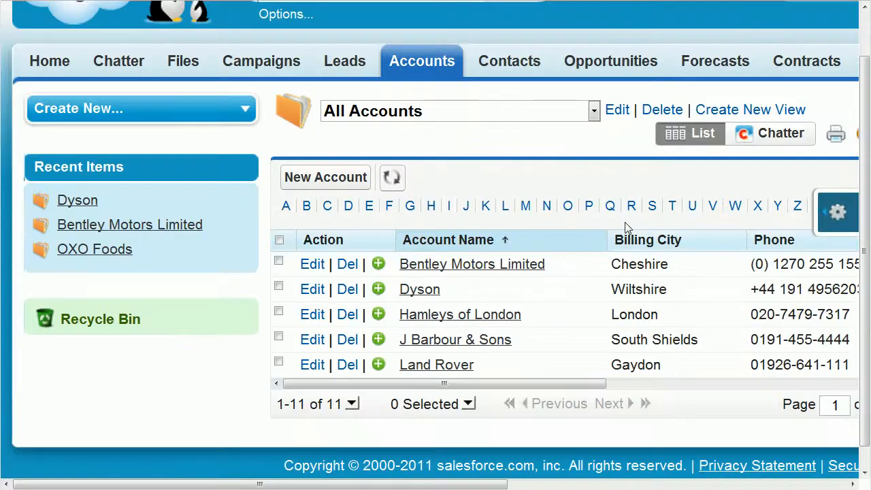
scroll(859, 119, "down", 2)
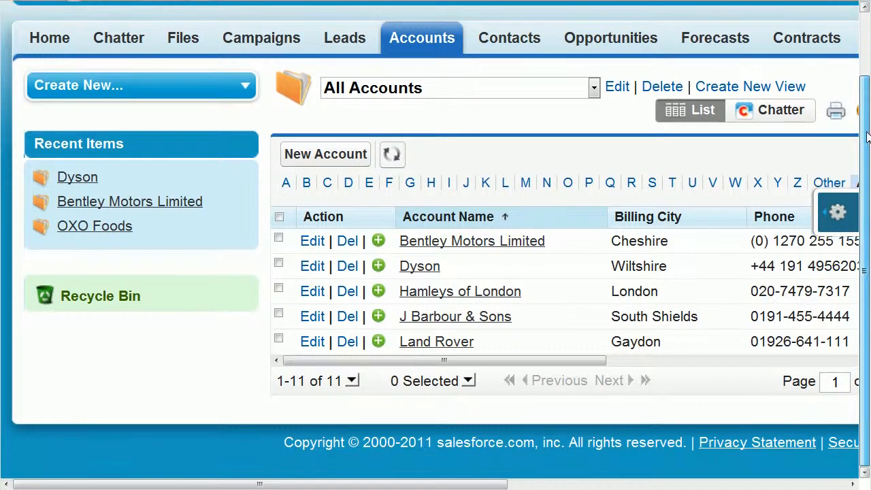
left_click_drag(550, 362, 512, 369)
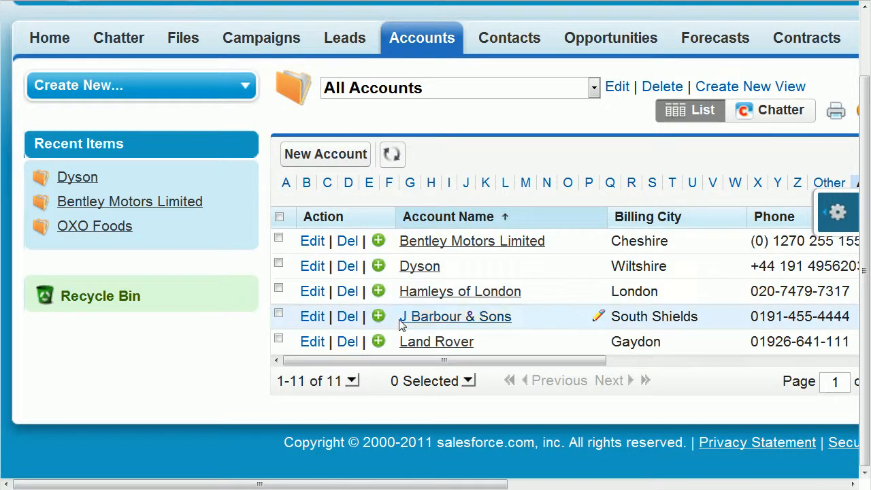
scroll(480, 305, "down", 1)
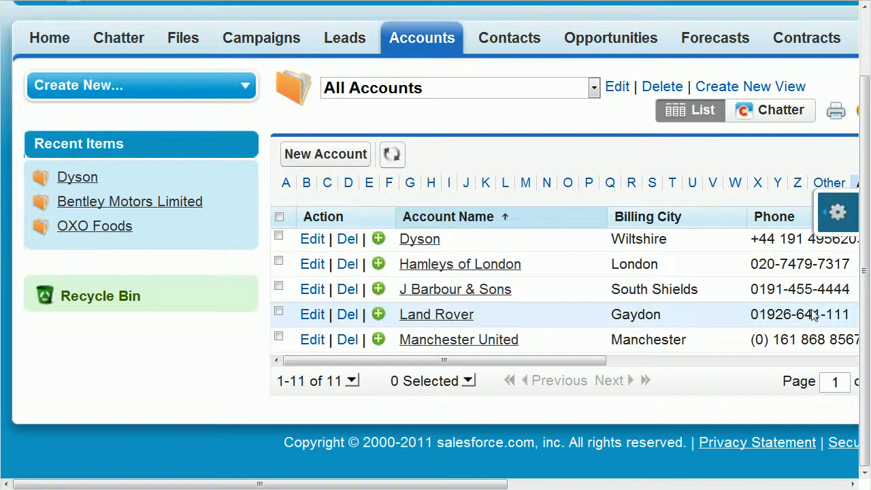
scroll(626, 333, "down", 1)
scroll(628, 331, "down", 3)
left_click(444, 308)
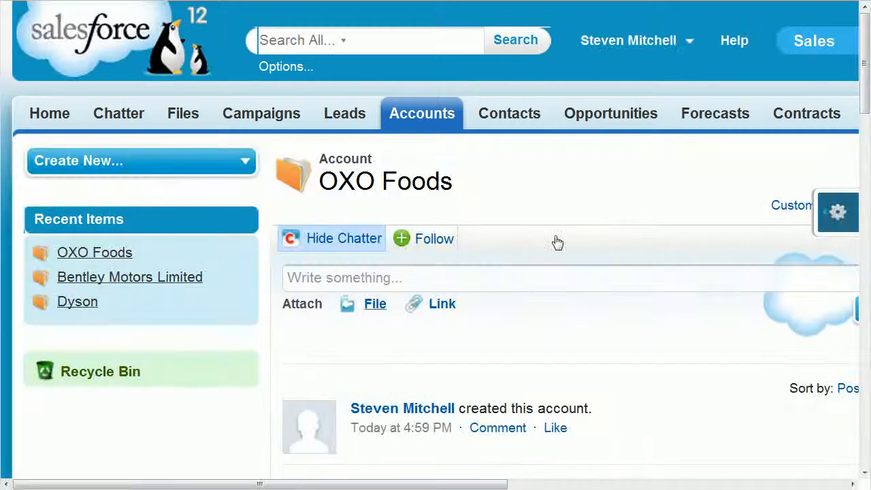
left_click_drag(862, 98, 862, 322)
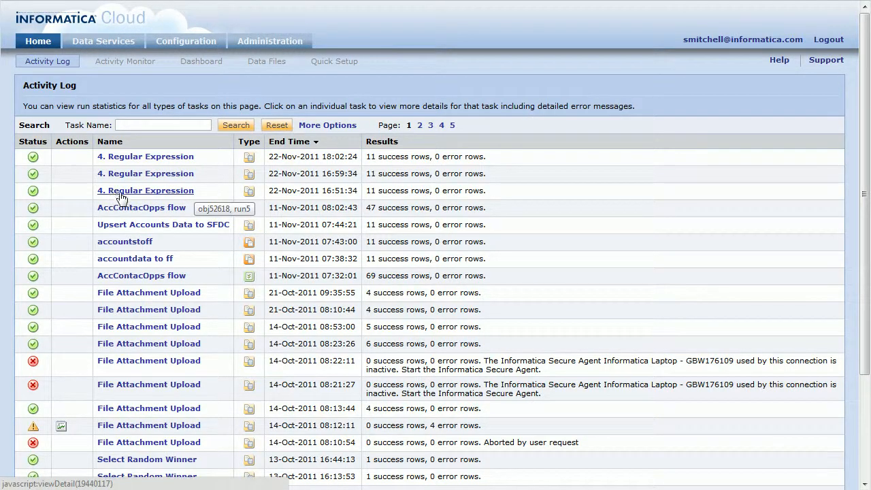
- In Informatica Cloud, make a copy of the 4. Regular Expression data synchronization task
left_click(108, 48)
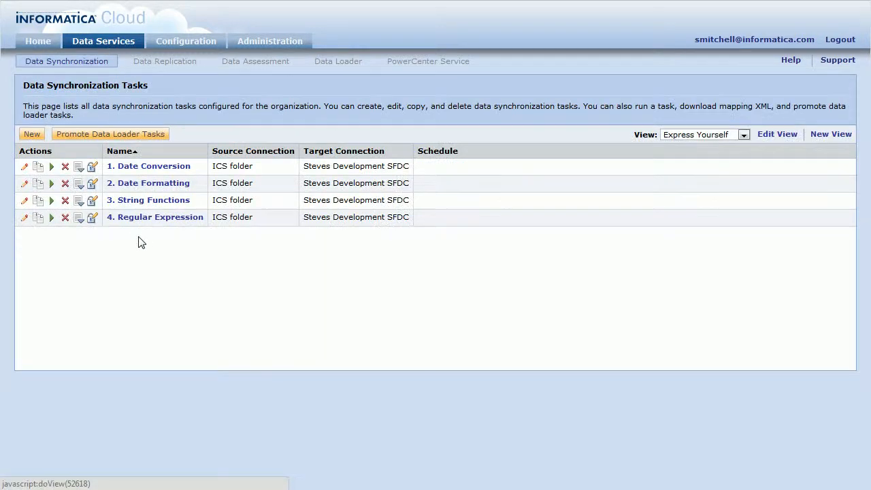
left_click(37, 219)
left_click(472, 249)
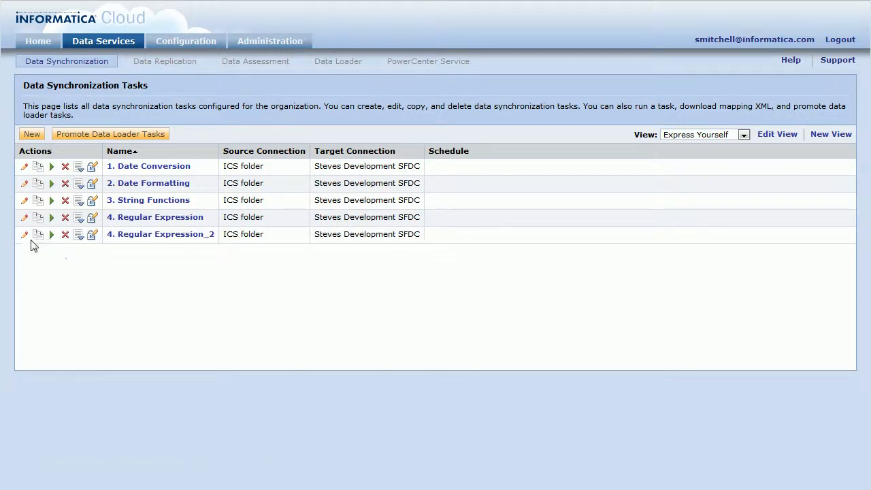
- Edit the copied task, renaming it 4. Regular Expression Update and setting its task operation to Update
left_click(24, 234)
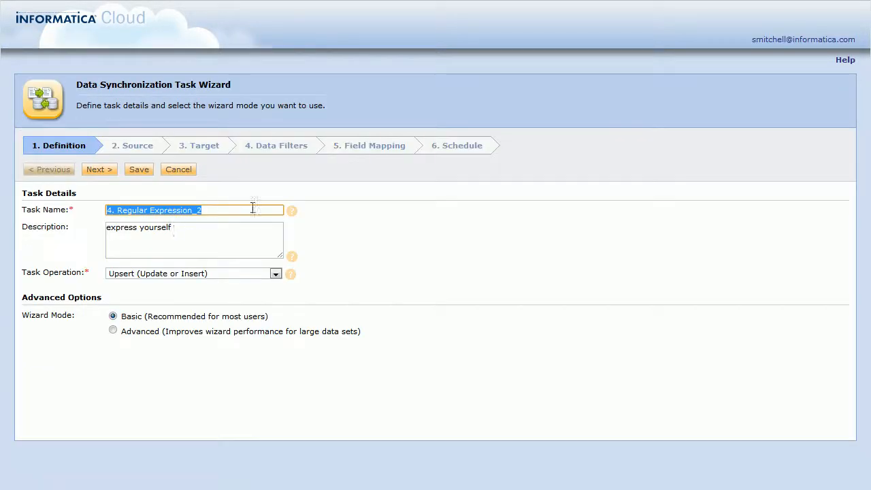
left_click(262, 208)
key("shift+Left")
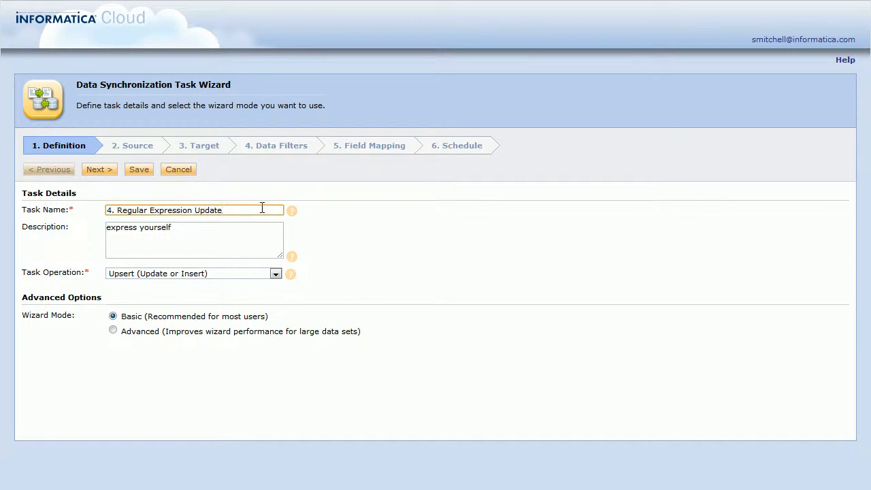
left_click(148, 274)
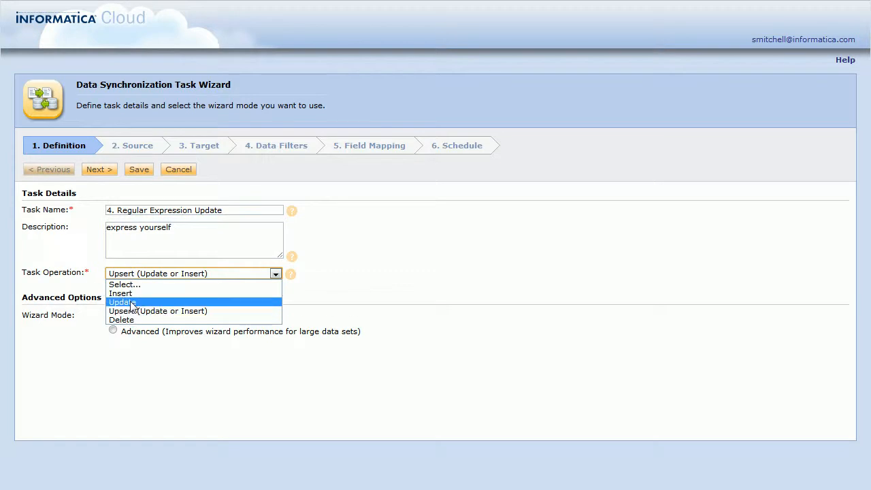
left_click(130, 302)
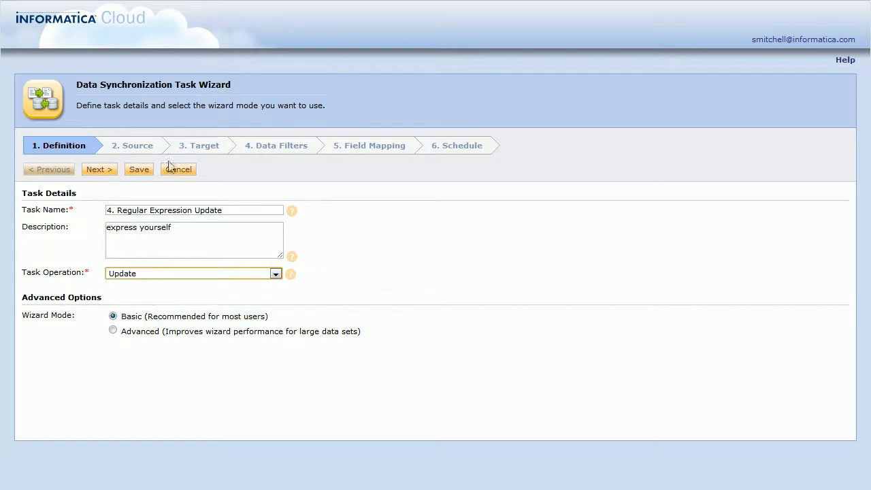
- Set the Update task's source connection to Steves Development SFDC and its source object to Account
left_click(101, 170)
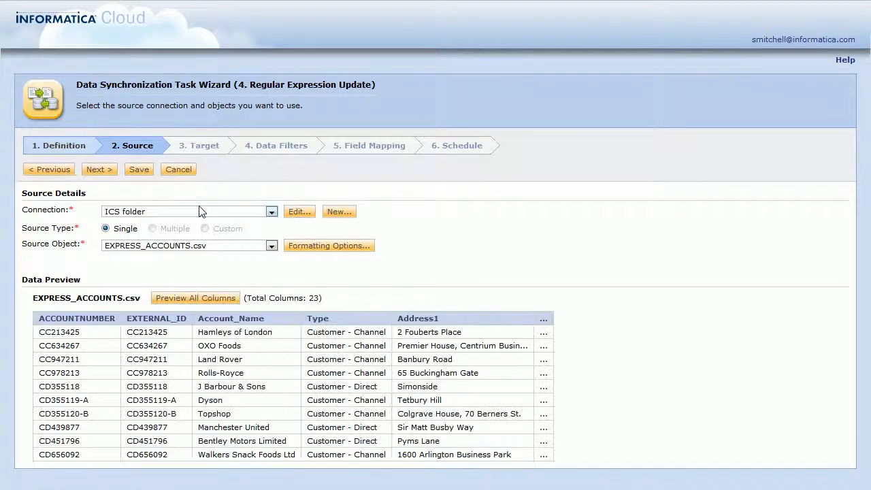
left_click(201, 212)
left_click_drag(275, 294, 274, 360)
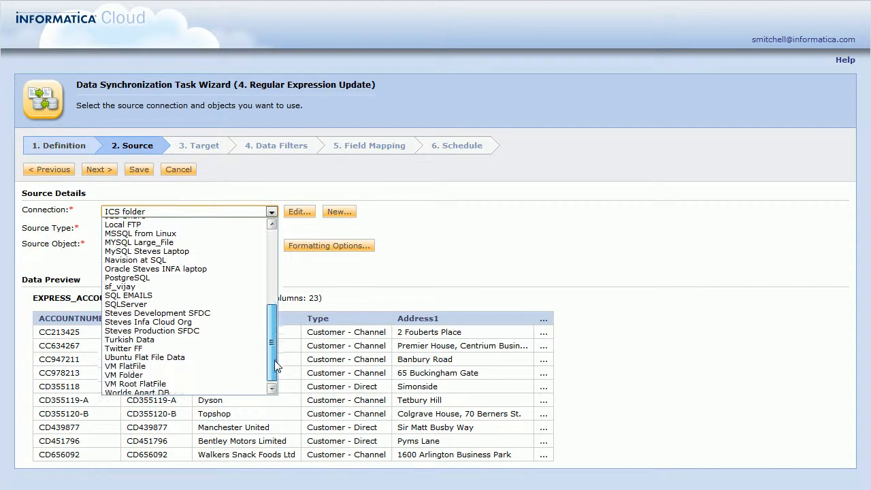
left_click(180, 314)
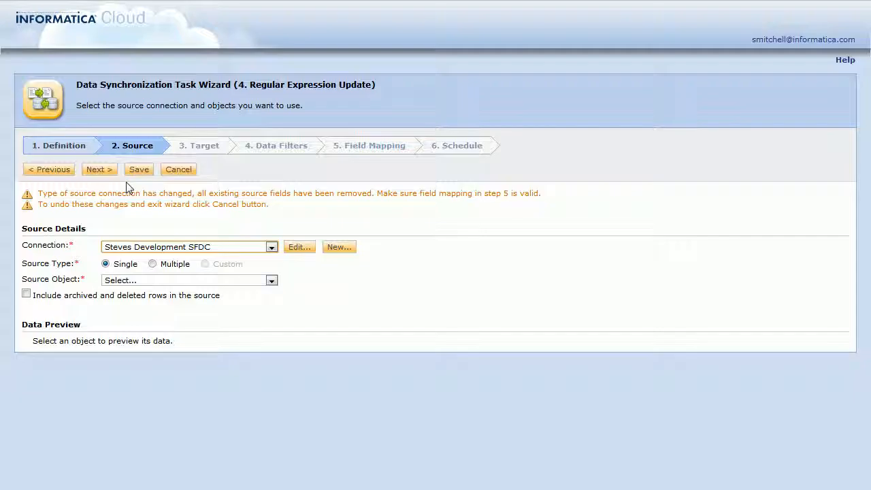
left_click(142, 281)
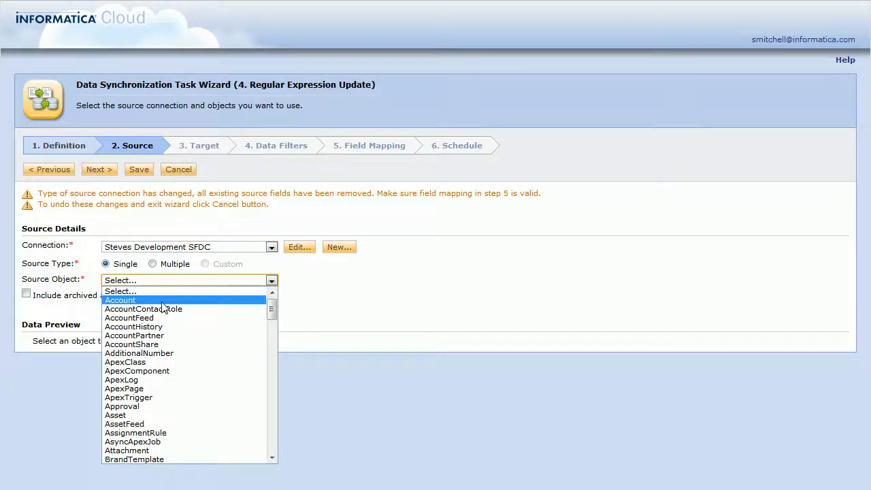
left_click(141, 300)
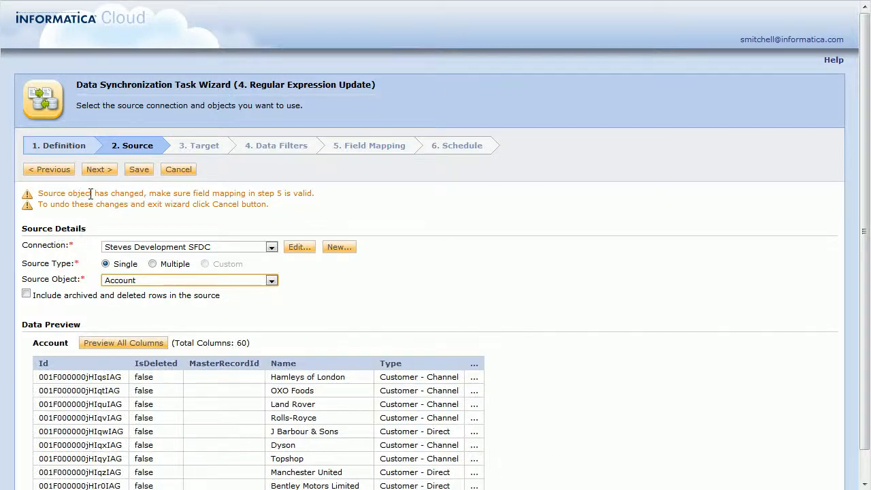
- Continue to the field mapping stage and copy the full expression of the Email_Verified__c target field
left_click(95, 170)
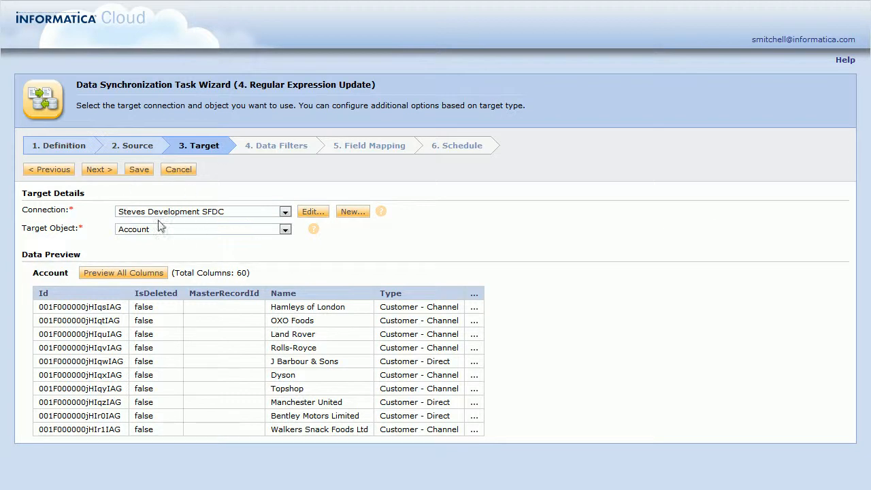
left_click(106, 174)
left_click(106, 175)
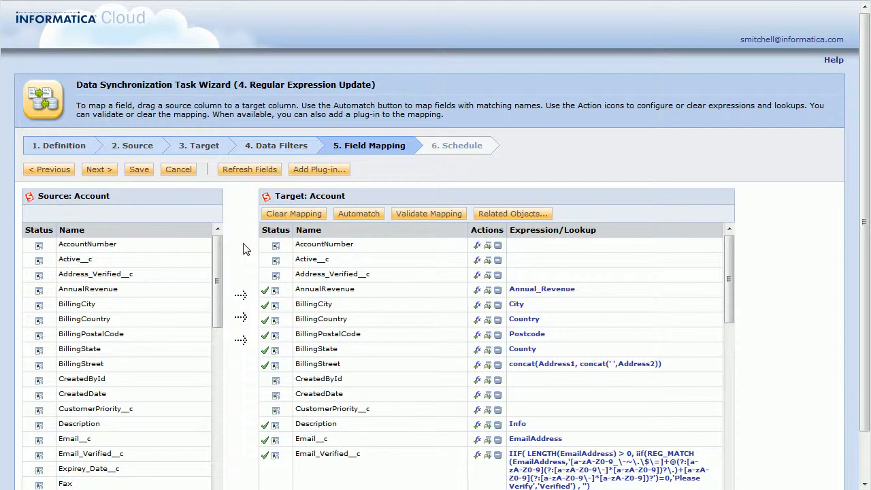
left_click(569, 455)
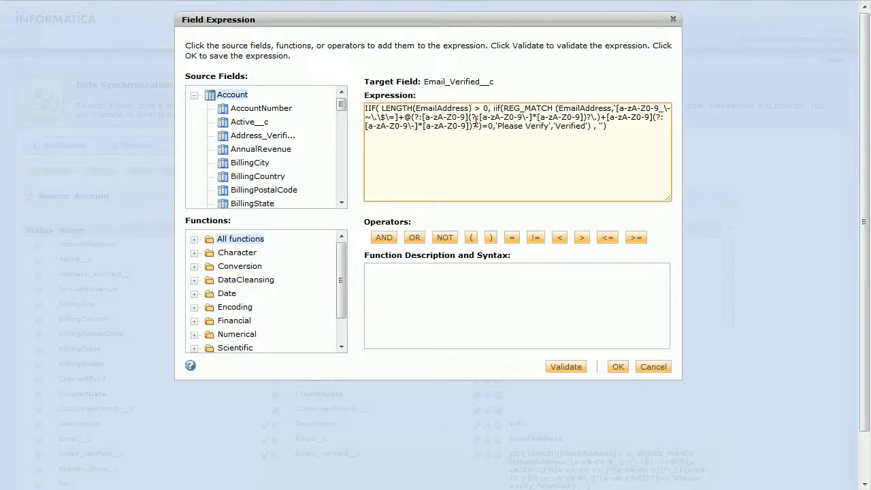
triple_click(474, 124)
key("ctrl+c")
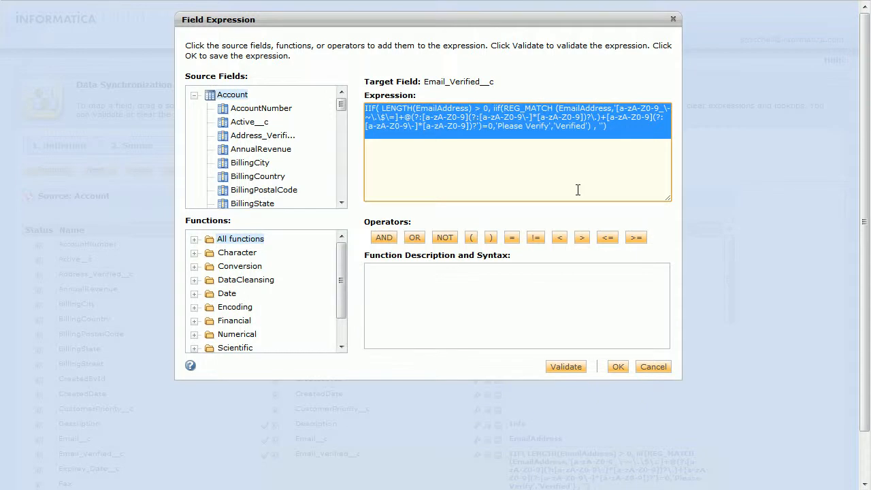
left_click(616, 370)
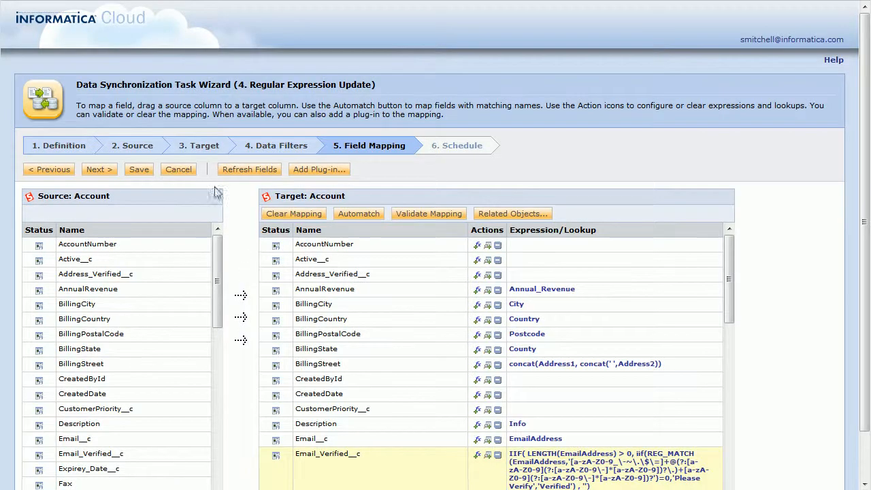
- Clear all existing field mappings, refreshing the fields, and map the source Id field to the target Id field
left_click(294, 213)
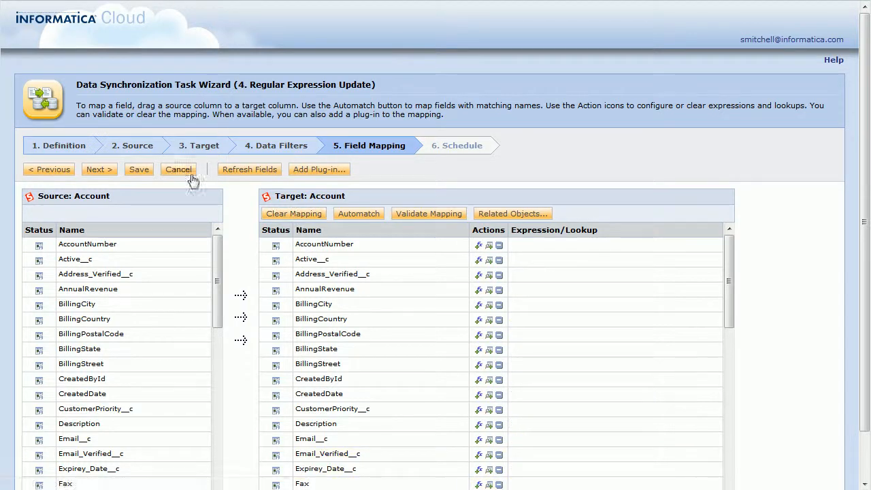
left_click(252, 175)
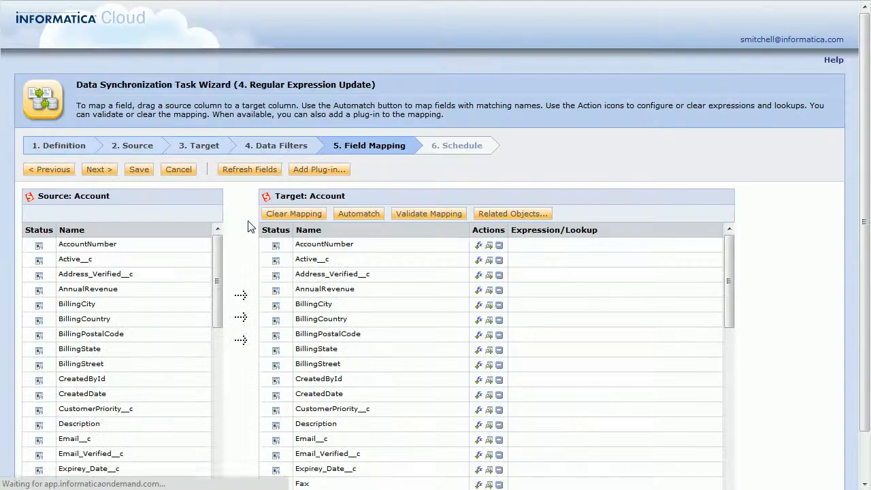
scroll(249, 226, "down", 2)
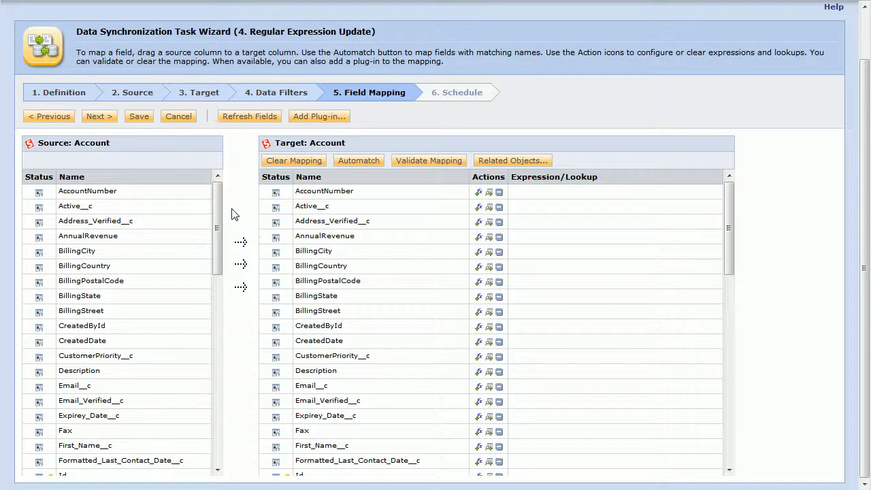
left_click_drag(217, 195, 222, 274)
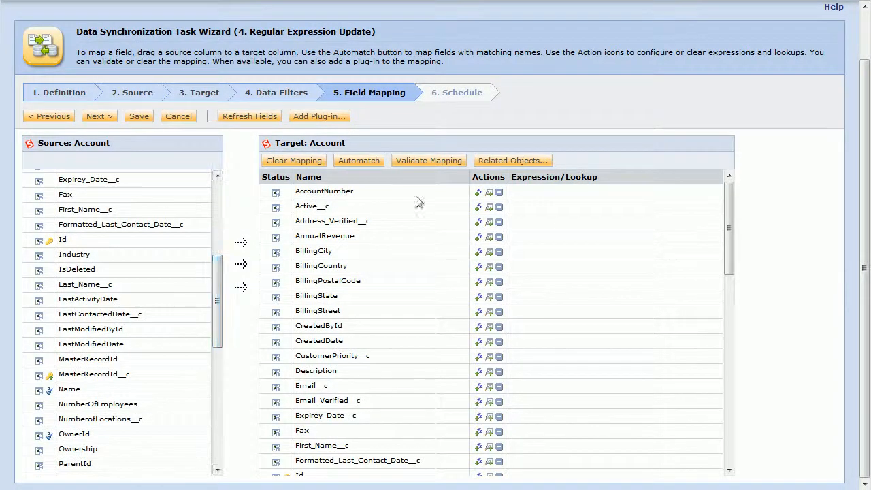
left_click_drag(728, 213, 726, 283)
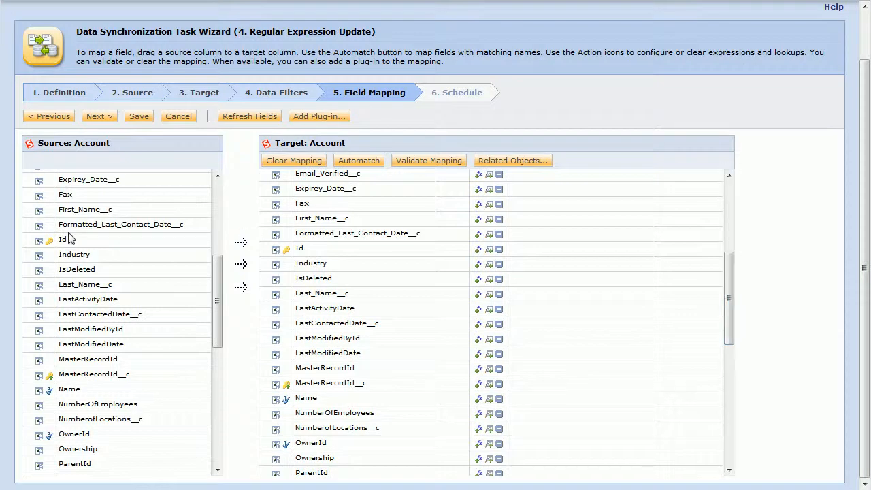
left_click_drag(67, 243, 305, 253)
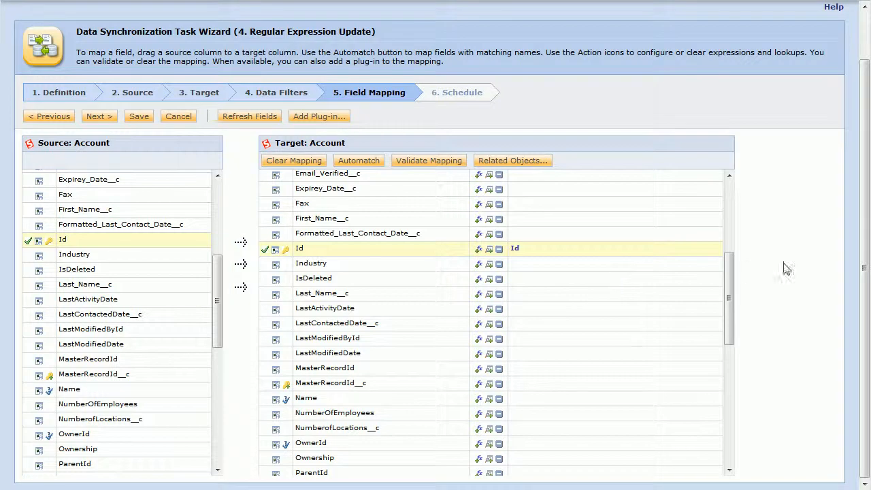
- Paste the copied regular expression formula into the expression of the Email_Verified__c target field
left_click_drag(728, 283, 730, 260)
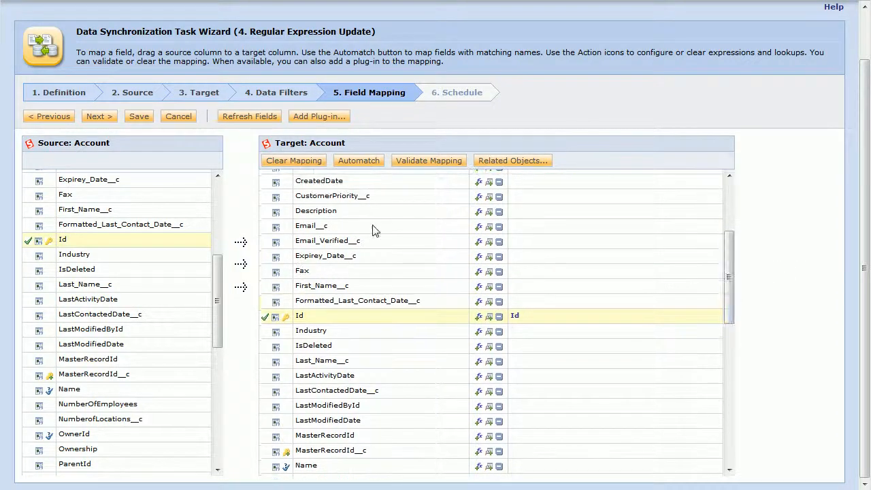
left_click(480, 242)
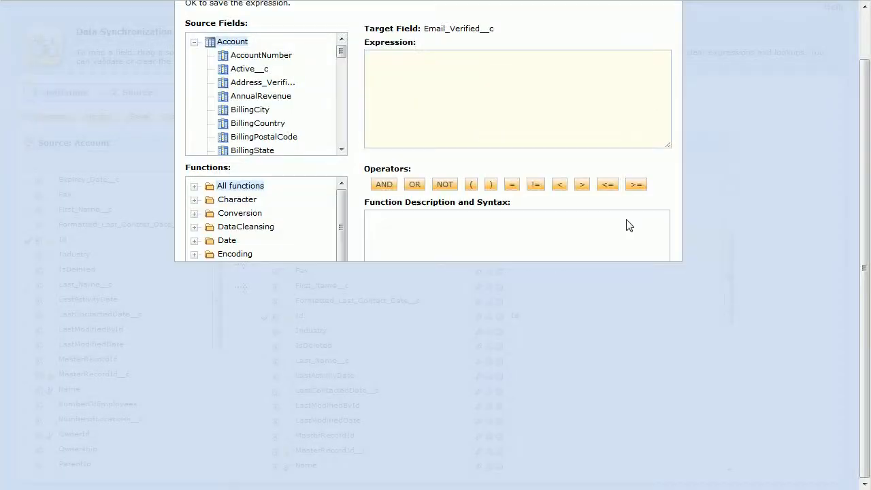
left_click(486, 112)
key("ctrl+v")
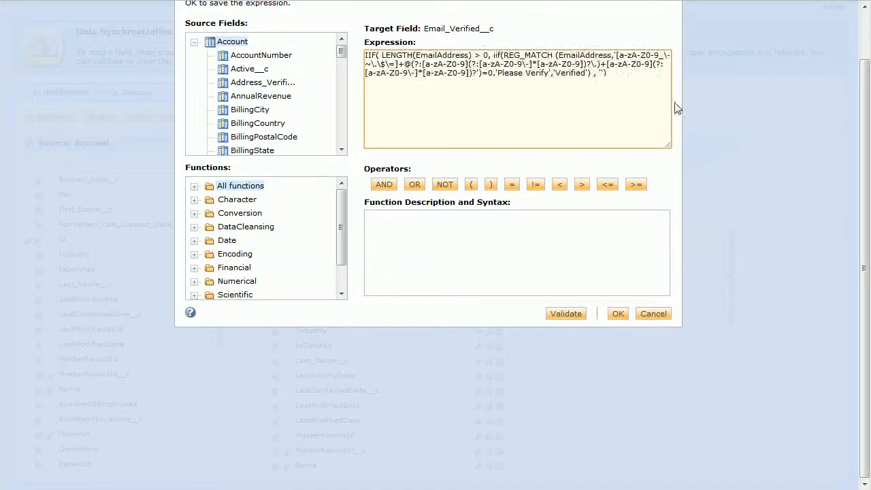
key("shift+Down")
key("shift+Down")
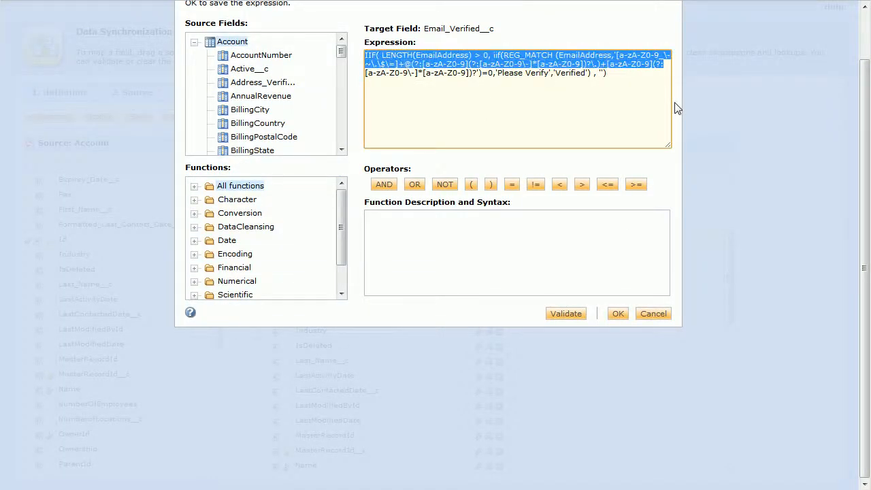
key("Down")
key("Down")
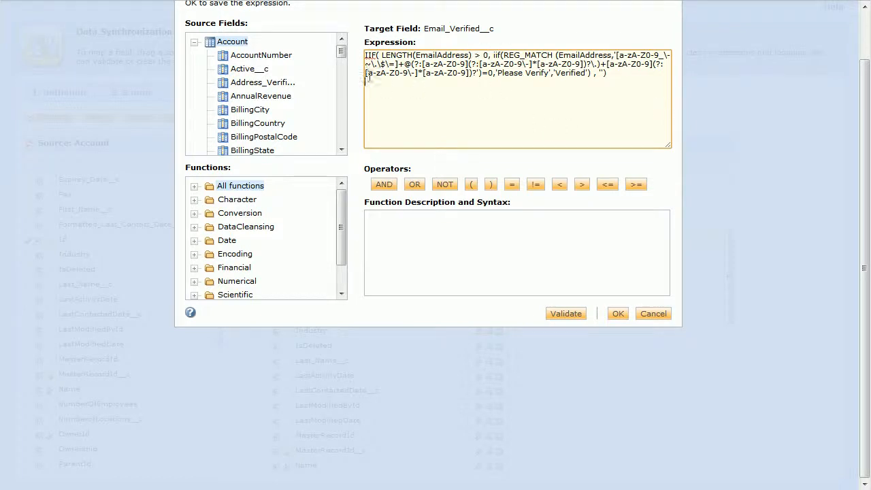
- Replace both EmailAddress references in the expression with Email__c, then validate and accept the expression
left_click_drag(340, 50, 343, 72)
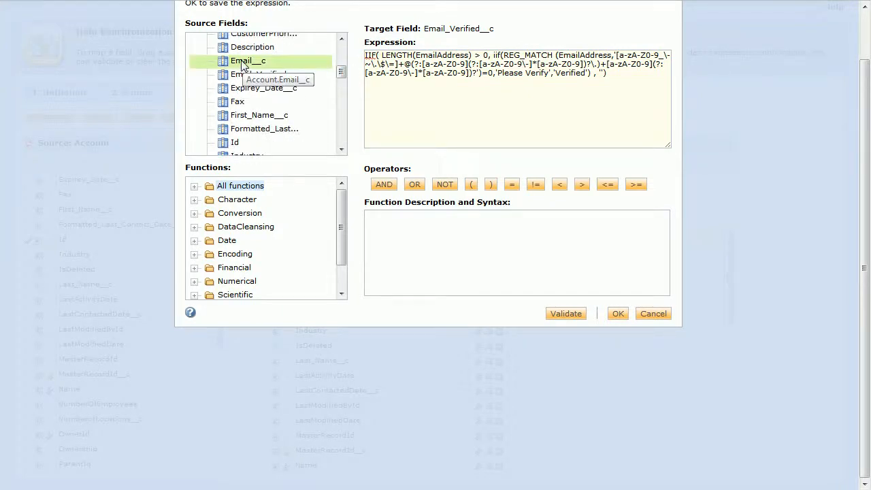
left_click(436, 56)
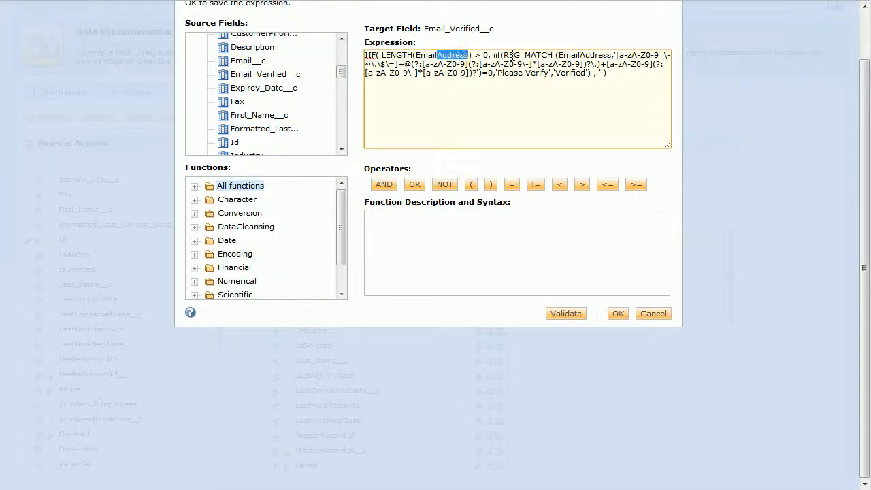
type("__c")
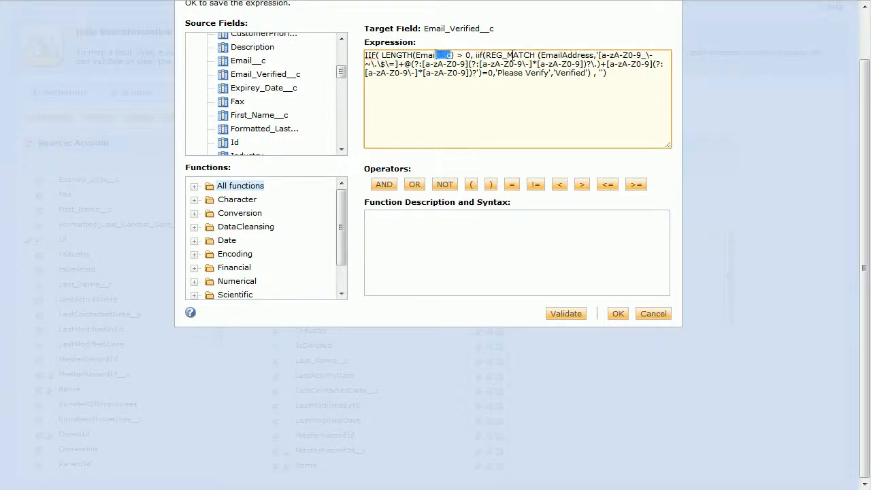
double_click(572, 55)
type("Email__c")
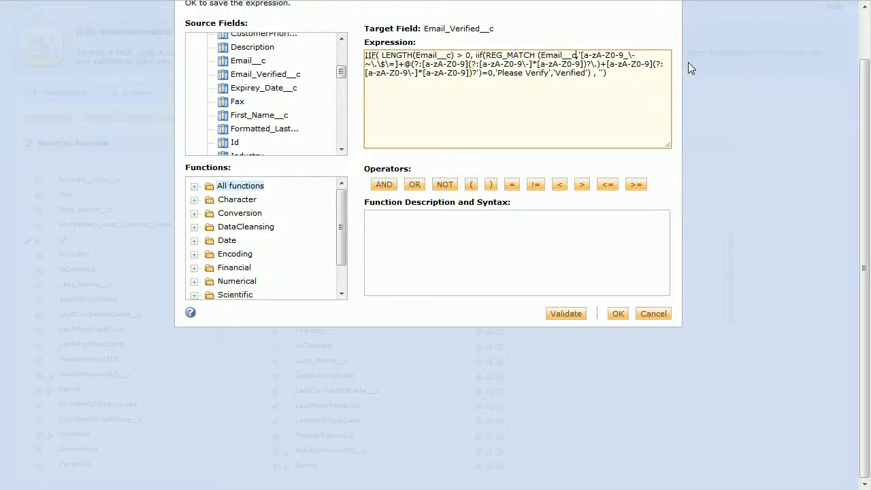
left_click(575, 317)
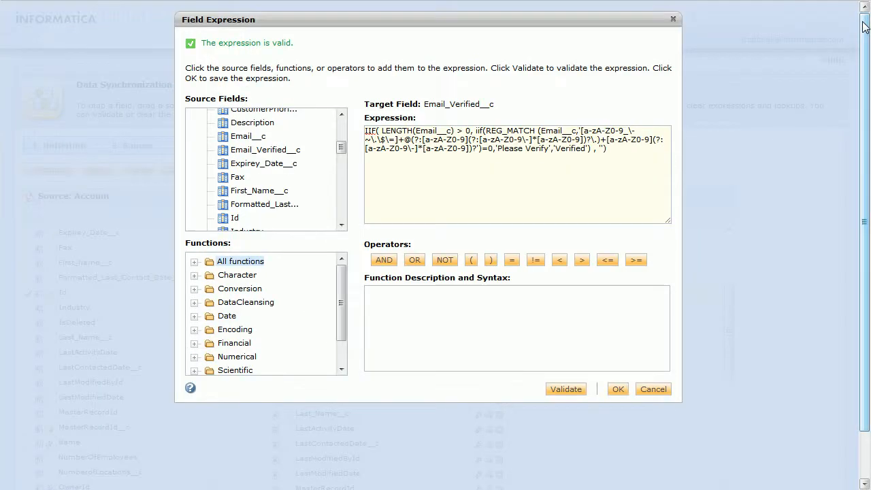
left_click(617, 390)
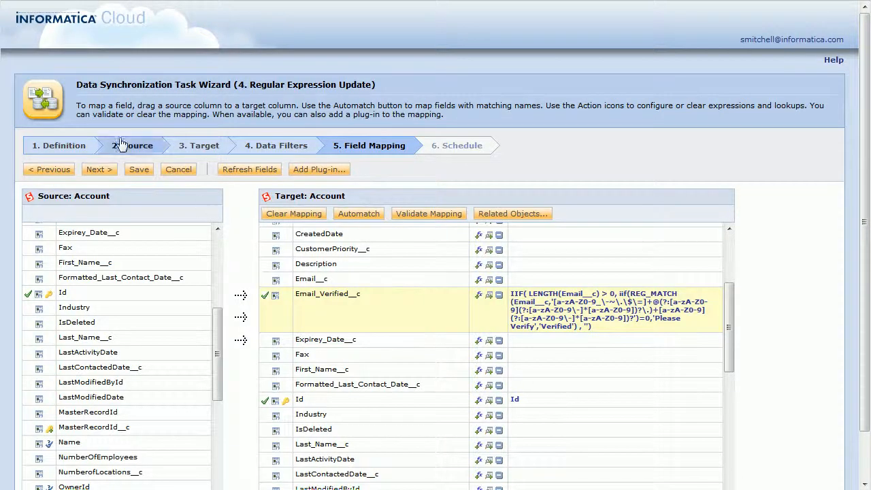
- Assign the Informatica Laptop - GBW176109 agent to the task without a schedule and save the task
left_click(139, 170)
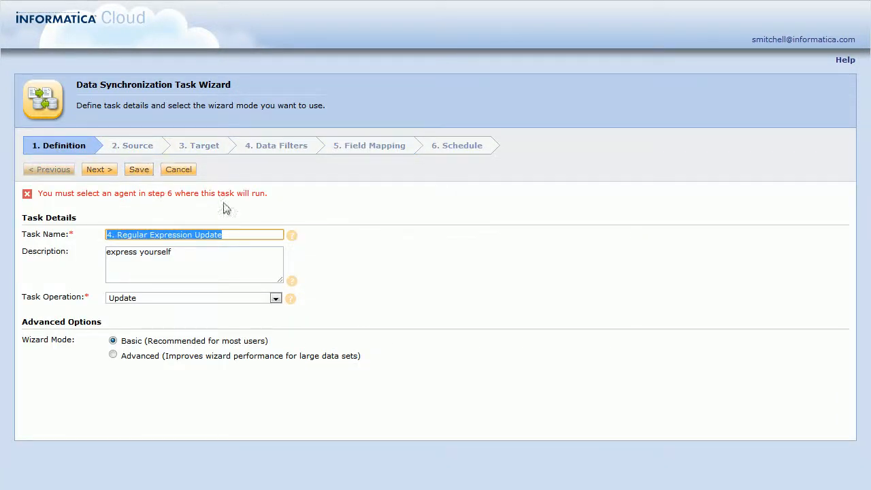
left_click(453, 148)
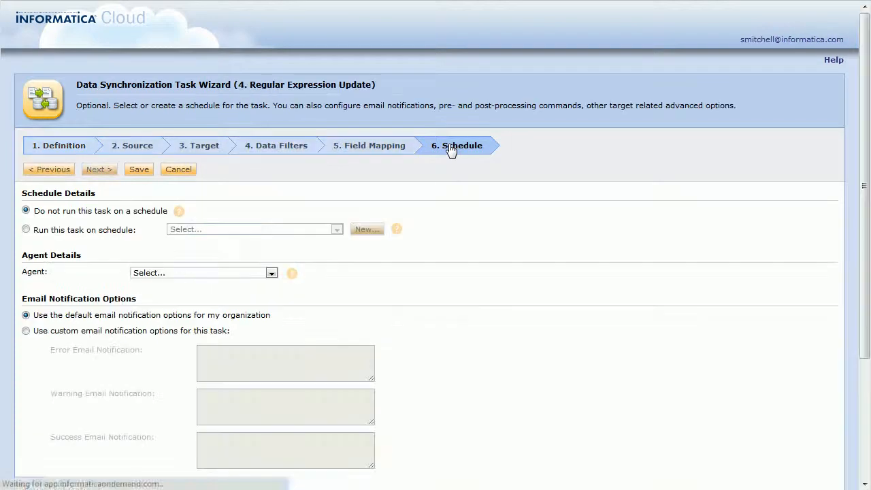
left_click(179, 273)
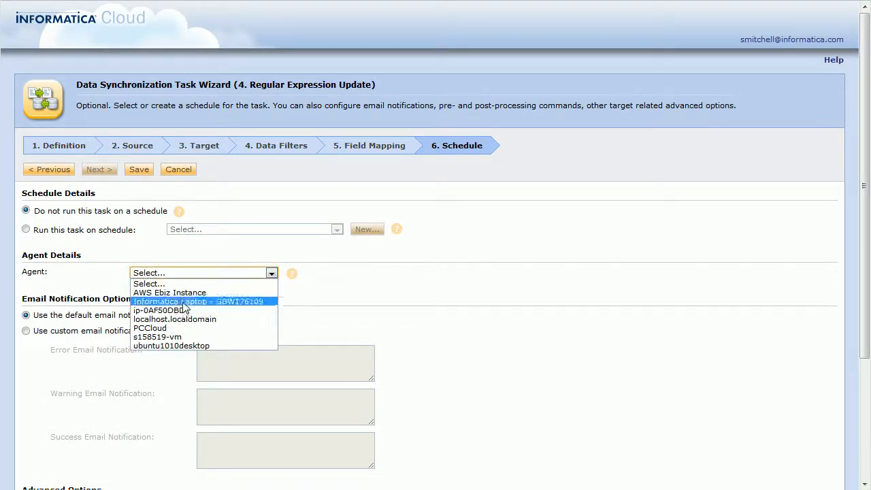
left_click(182, 302)
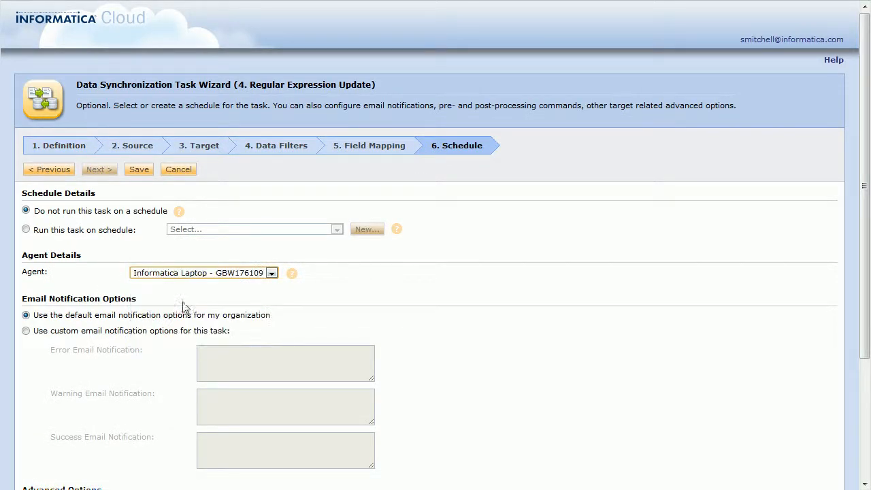
left_click(140, 171)
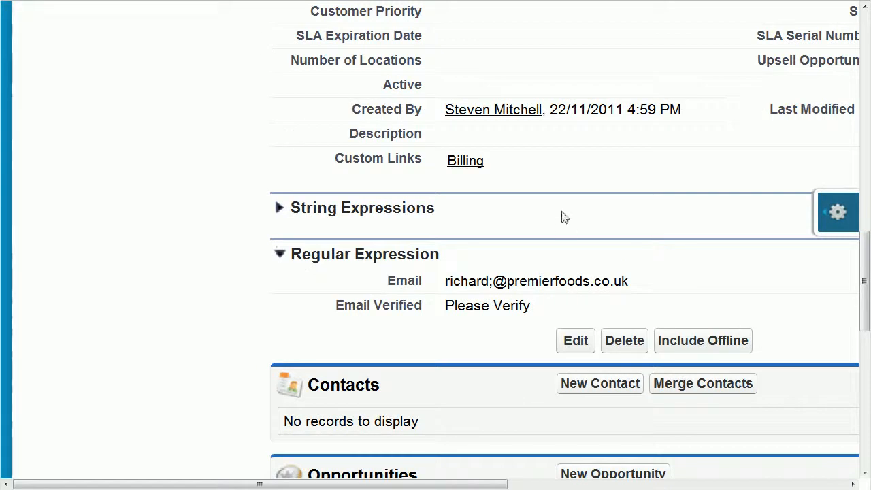
- In Salesforce, save OXO Foods with an empty Email Verified field and return to the Accounts home page
double_click(495, 307)
key("BackSpace")
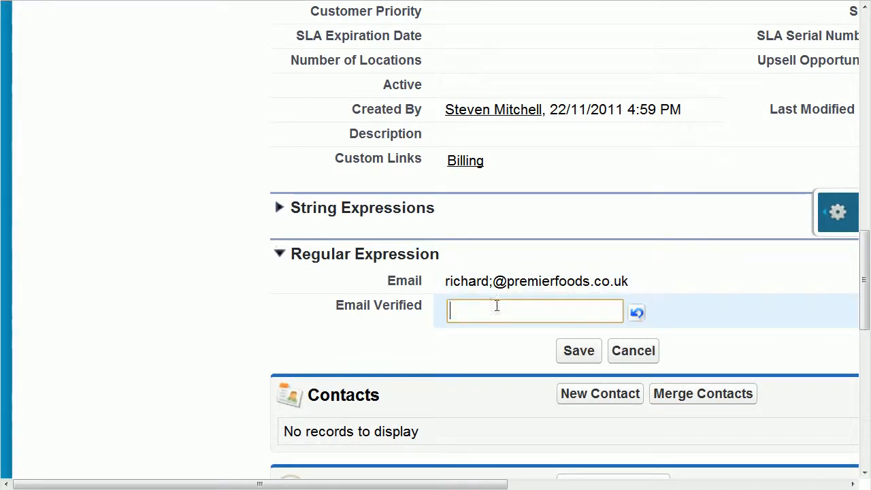
left_click(578, 353)
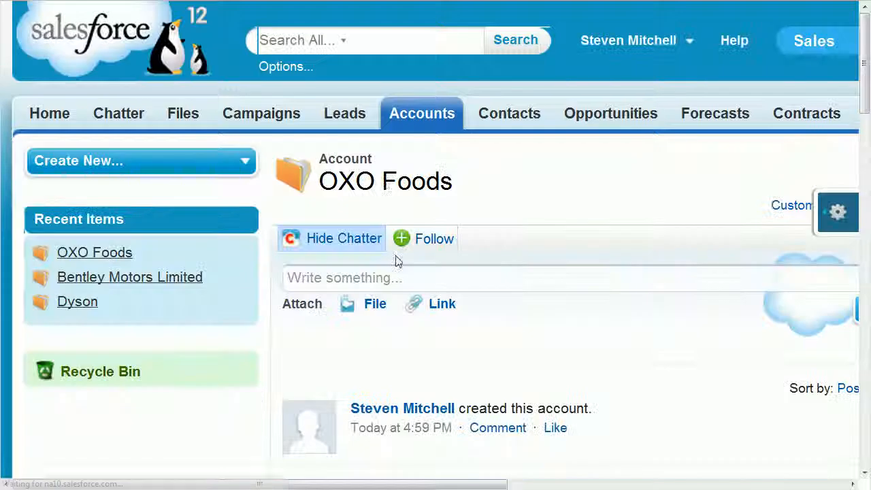
left_click(418, 117)
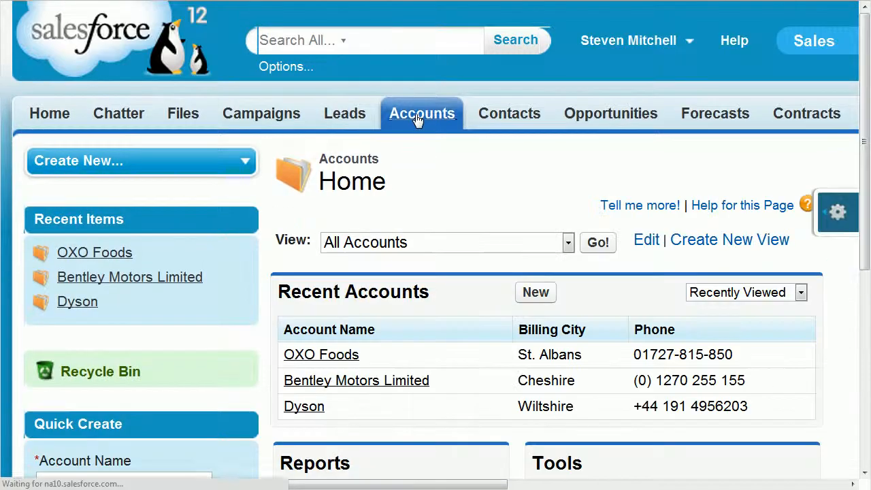
- Open the Bentley Motors Limited account and clear its Email Verified field in the Regular Expression section
key("ctrl+minus")
key("ctrl+minus")
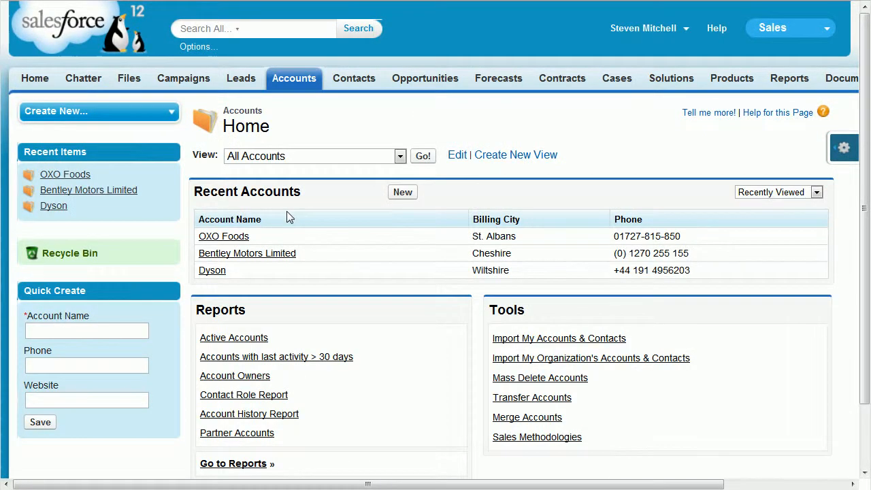
left_click(252, 255)
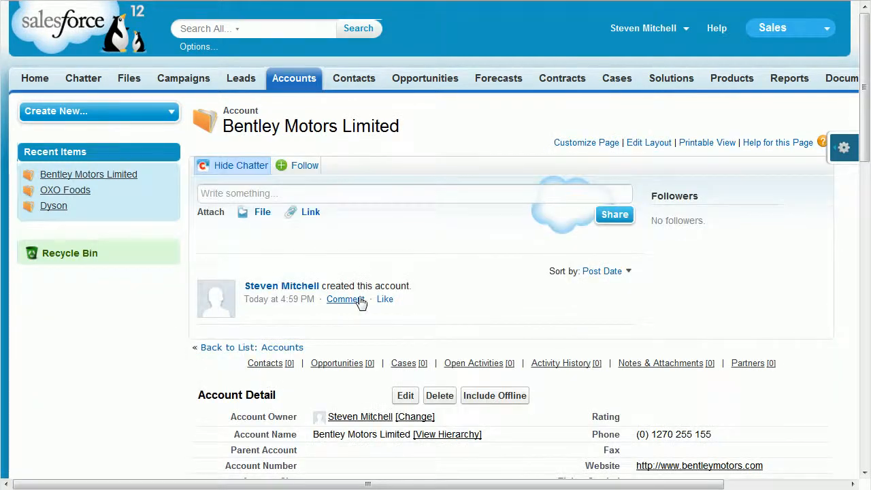
scroll(355, 301, "down", 15)
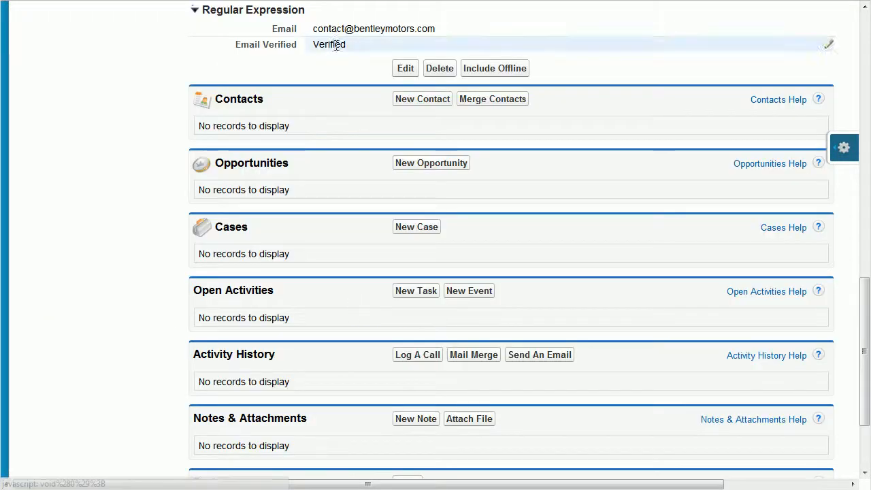
scroll(336, 46, "up", 2)
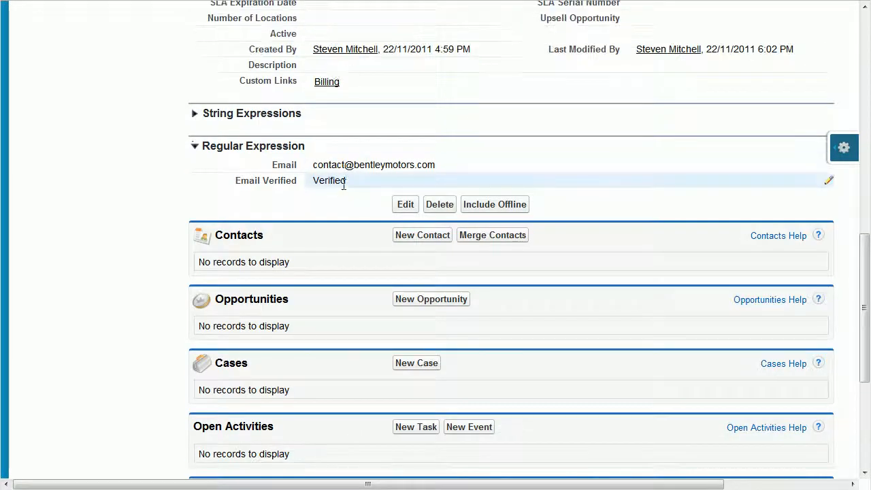
double_click(344, 182)
key("Delete")
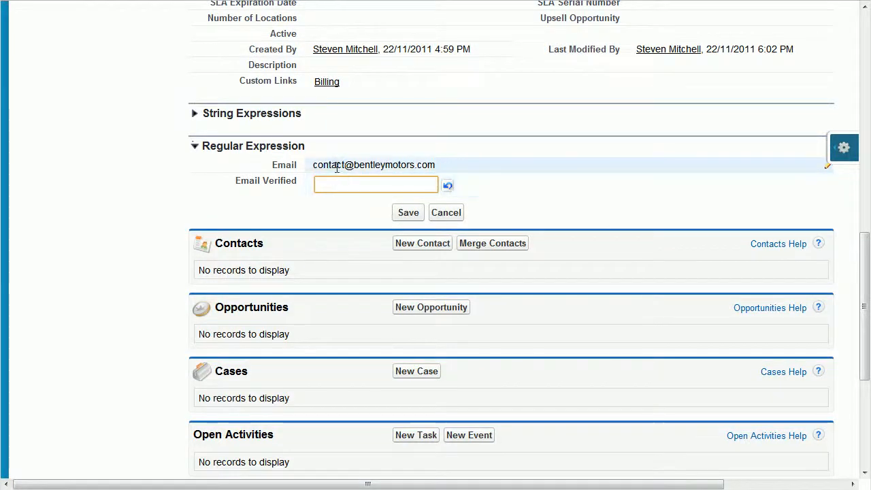
- Insert a second @ into the Bentley Motors Limited email address, then save the account and return to the Accounts home page
double_click(334, 168)
left_click(356, 168)
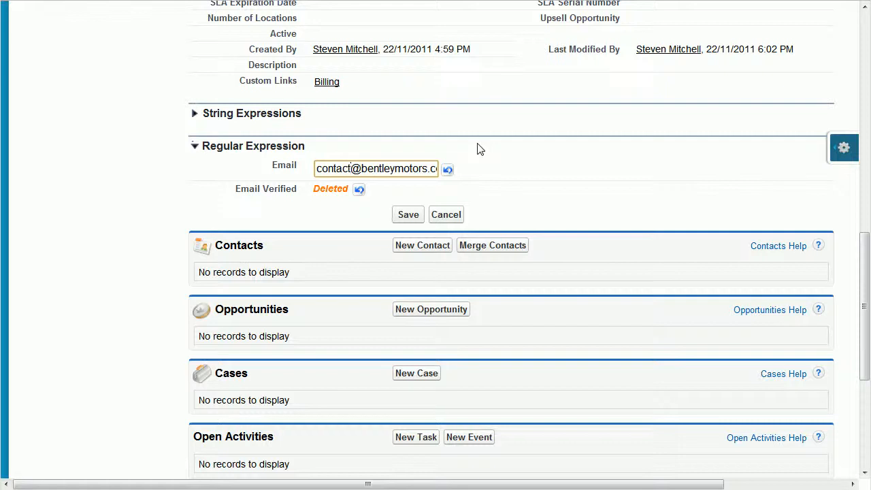
type("@")
key("Return")
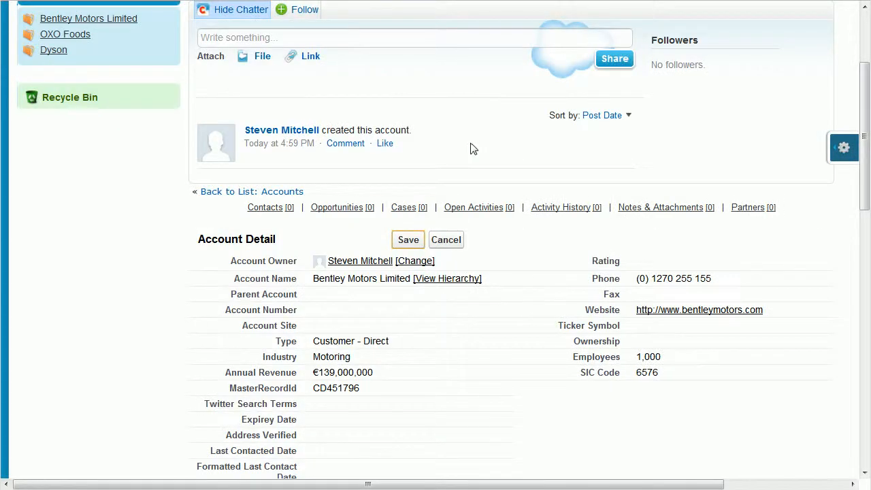
left_click(407, 241)
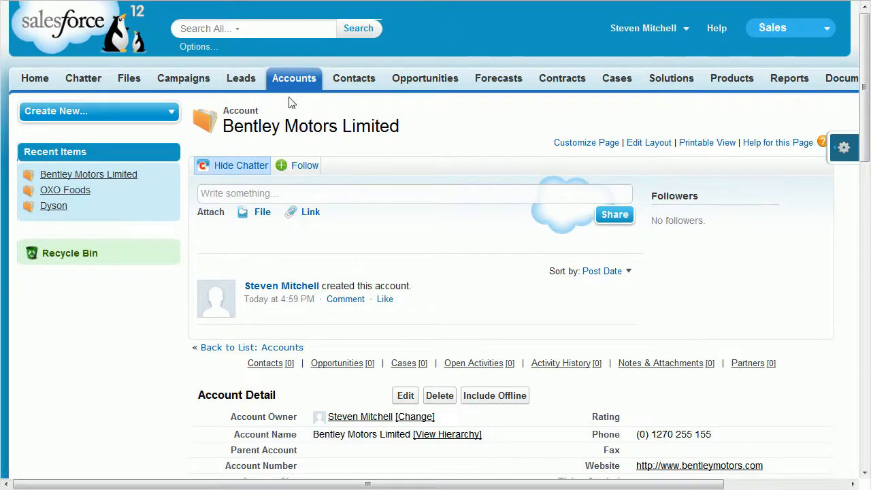
left_click(293, 78)
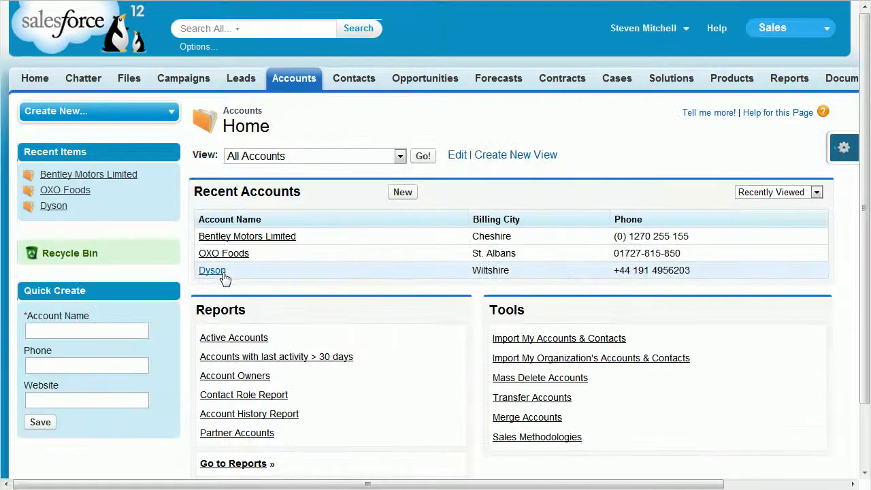
- Clear the Email Verified field of the Dyson account, then save it and return to the Accounts home page
left_click(223, 273)
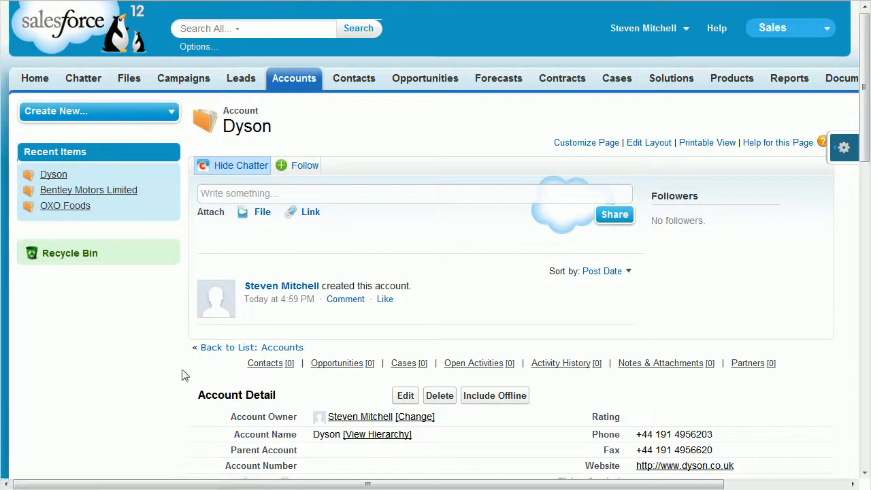
scroll(182, 375, "down", 6)
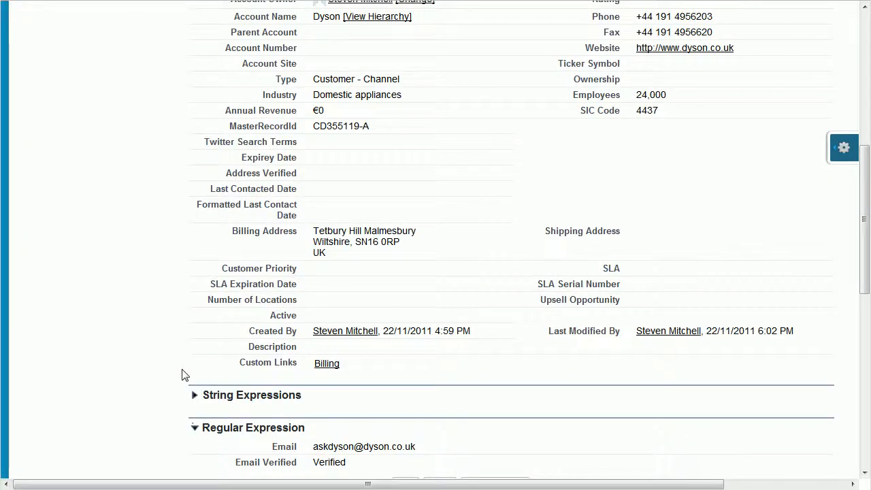
scroll(182, 375, "down", 3)
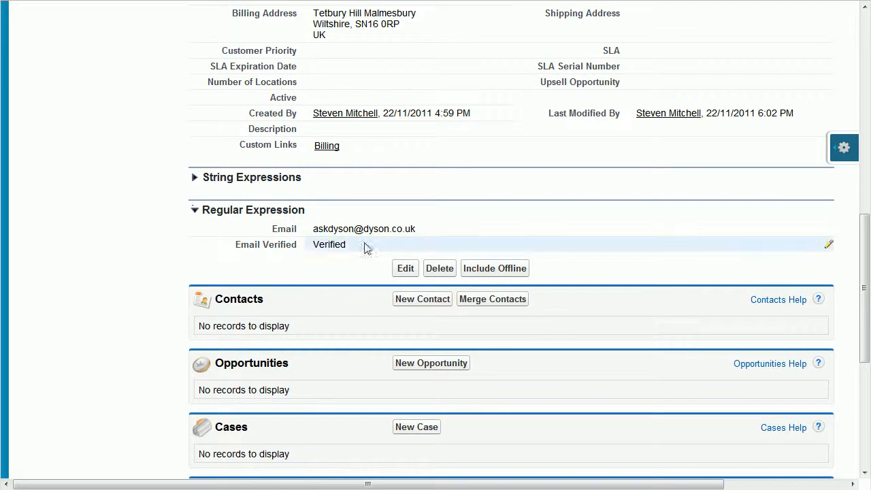
double_click(339, 244)
key("BackSpace")
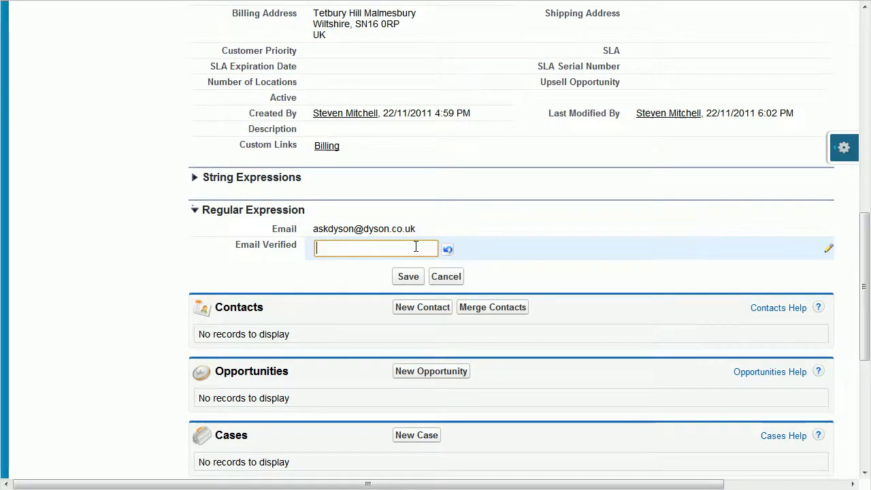
scroll(416, 247, "up", 8)
left_click(408, 241)
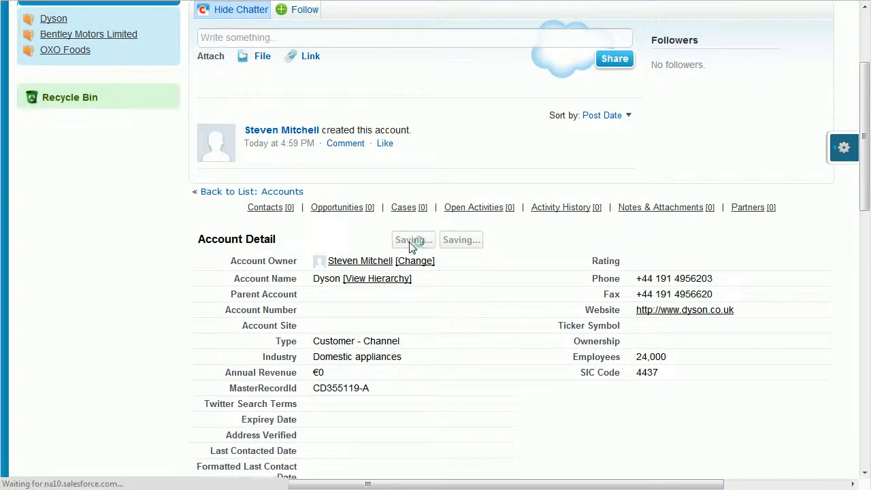
left_click(297, 81)
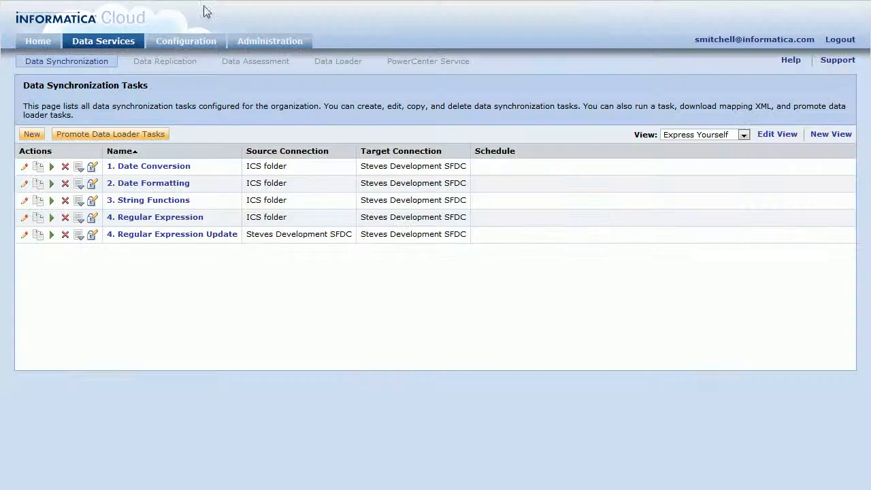
- Switch to Informatica Cloud and run the 4. Regular Expression Update data synchronization task
left_click(52, 236)
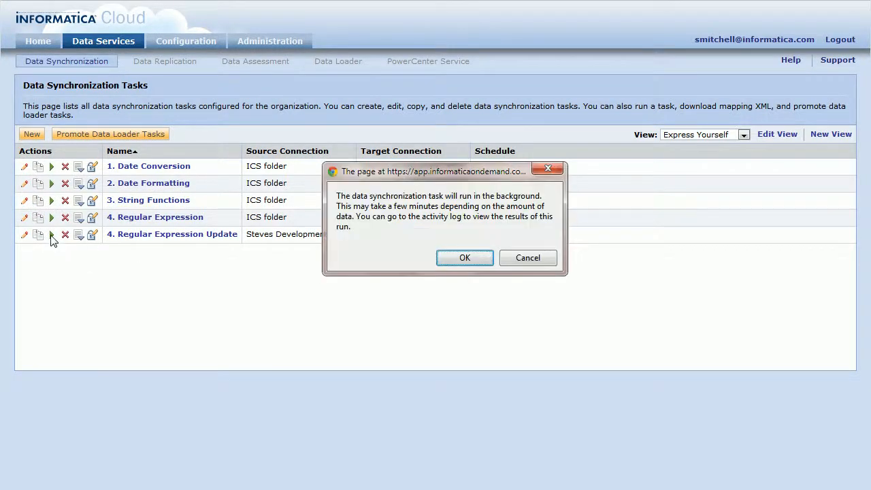
left_click(464, 259)
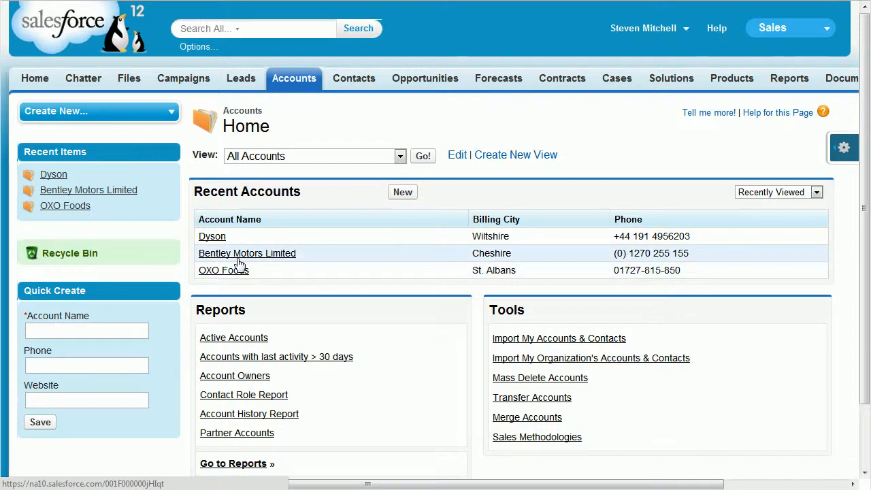
- Switch to Salesforce and check the Email and Email Verified fields of the Dyson, Bentley Motors Limited and OXO Foods accounts
left_click(212, 238)
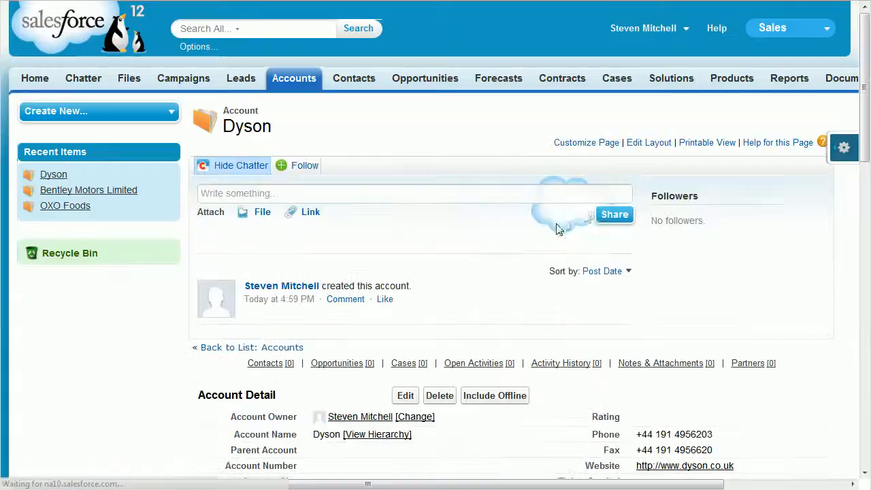
scroll(435, 272, "down", 5)
scroll(330, 307, "down", 3)
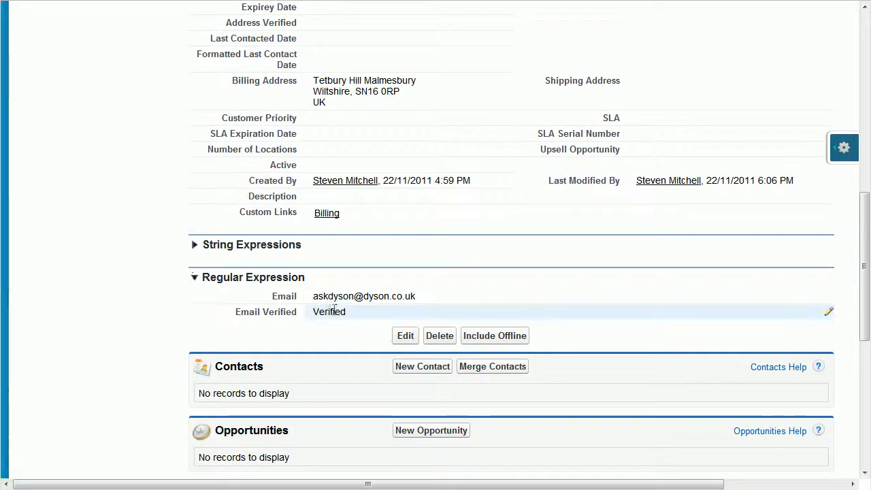
key("alt+Left")
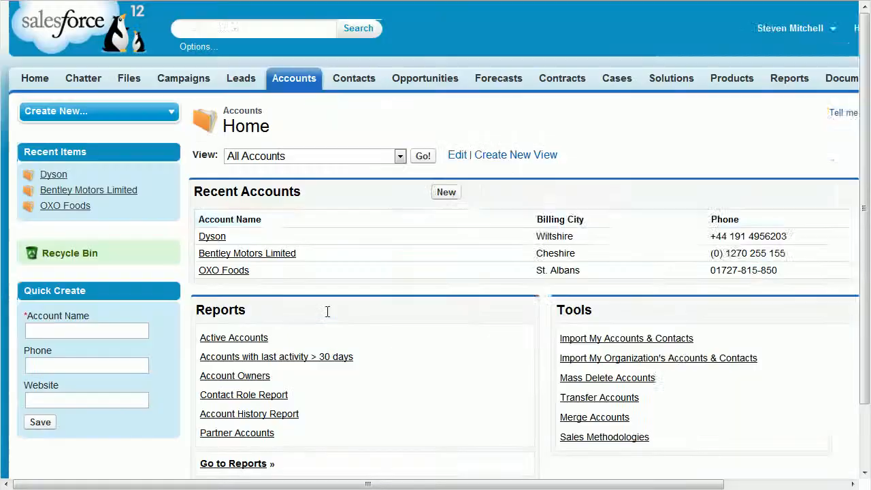
left_click(249, 255)
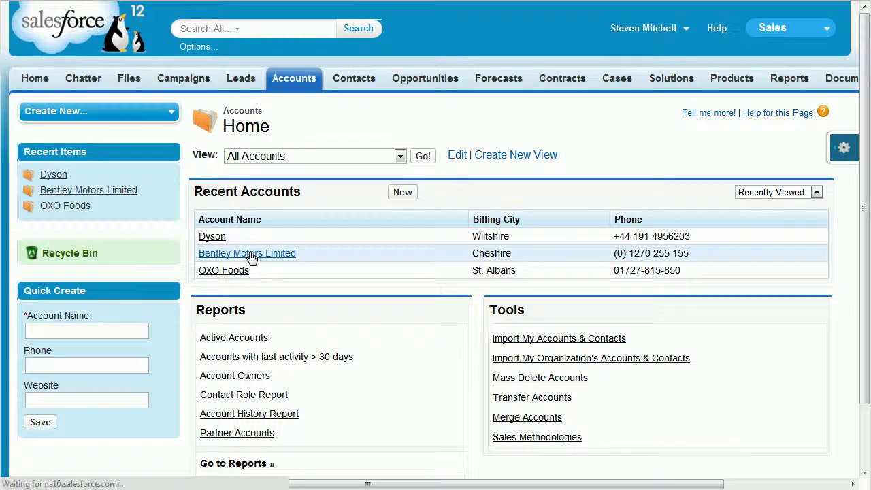
scroll(249, 257, "down", 6)
scroll(249, 257, "down", 5)
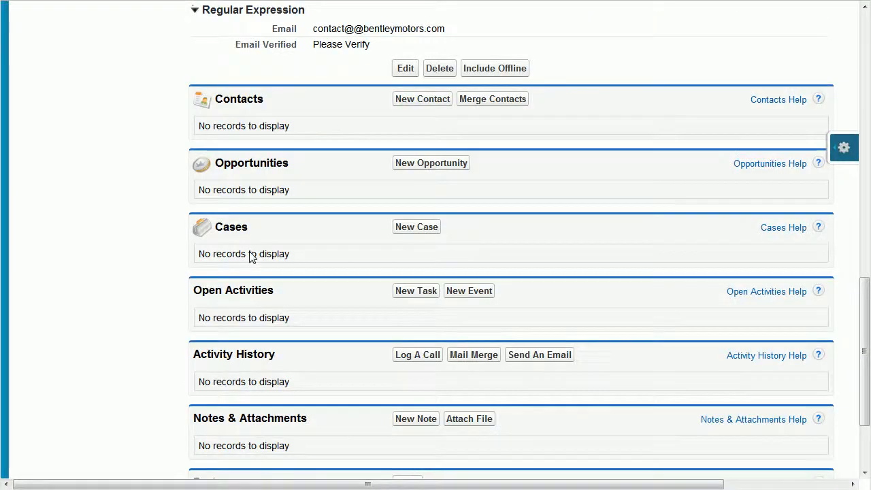
scroll(249, 257, "up", 3)
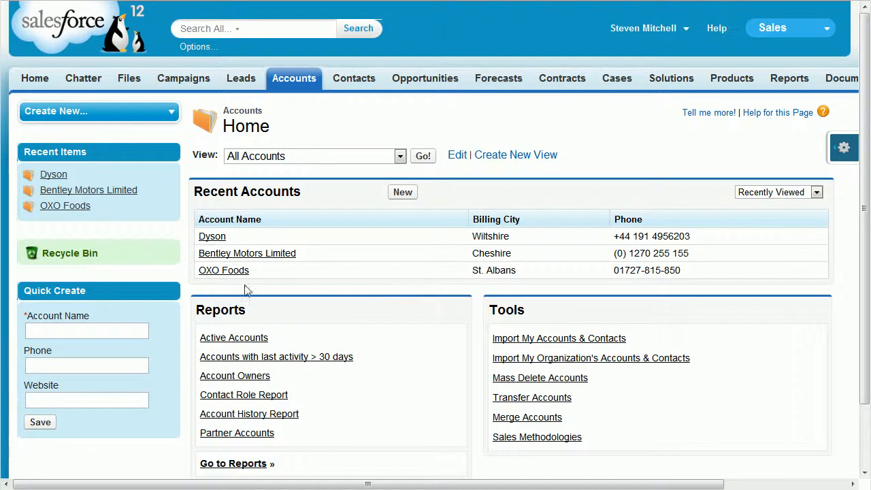
left_click(231, 273)
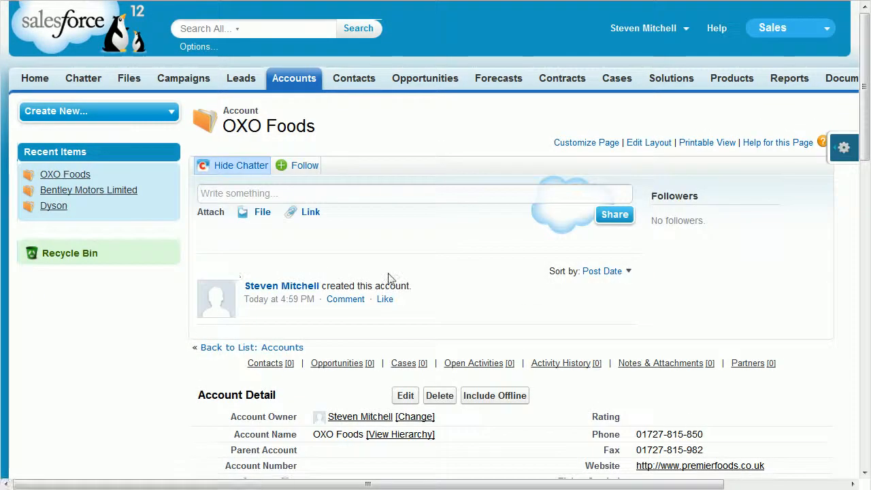
scroll(389, 279, "down", 3)
scroll(390, 279, "down", 3)
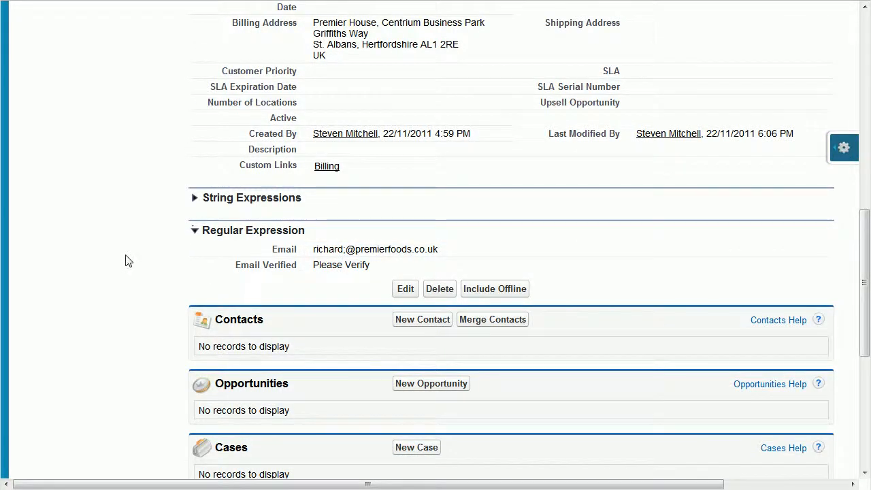
scroll(126, 260, "up", 7)
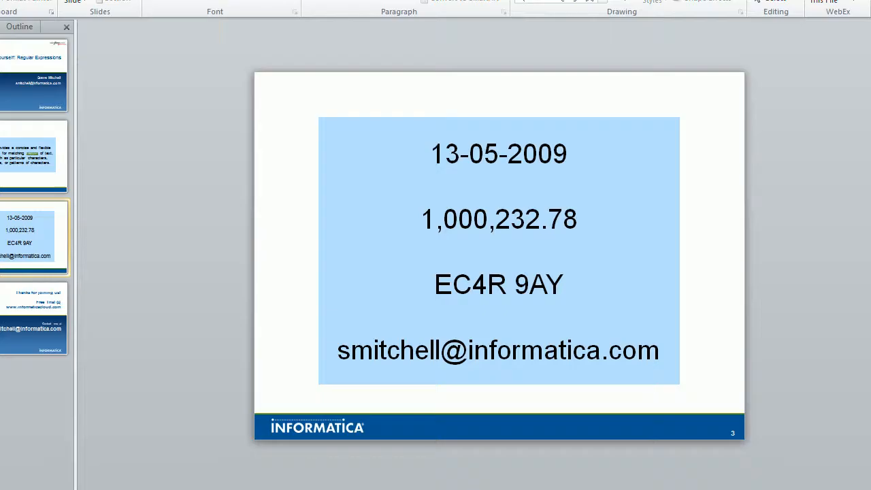
- Switch to the PowerPoint presentation, select the closing "Thanks for joining us!" slide and start the slide show from the beginning
left_click(31, 317)
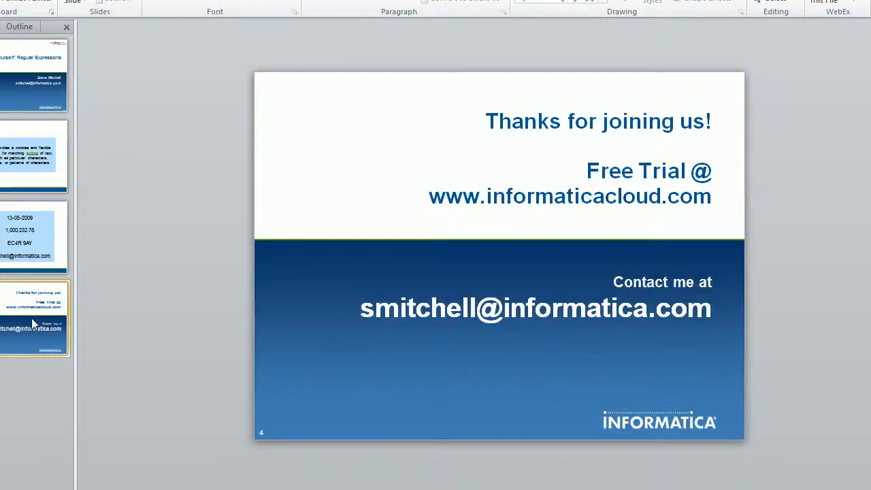
key("F5")
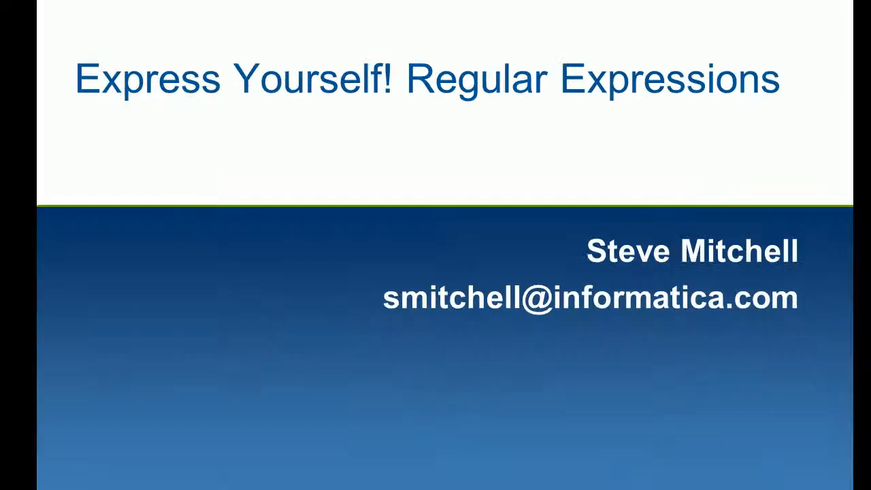